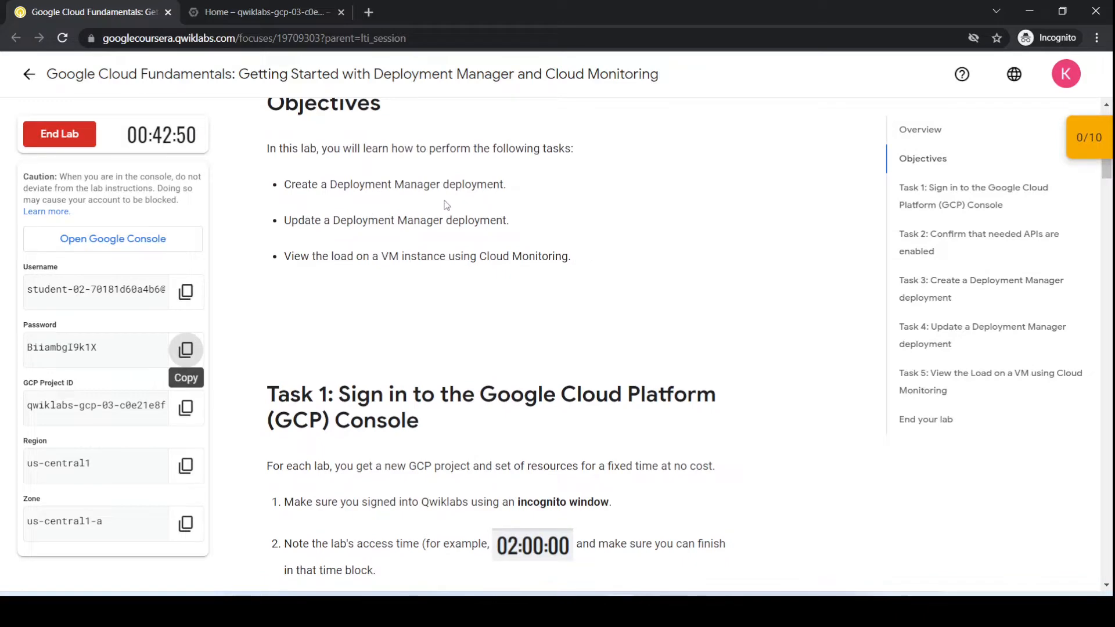
Read the lab instructions from the objectives through to Task 2 on confirming the needed APIs
{"action": "scroll", "coordinate": [415, 300], "scroll_direction": "down", "scroll_amount": 18}
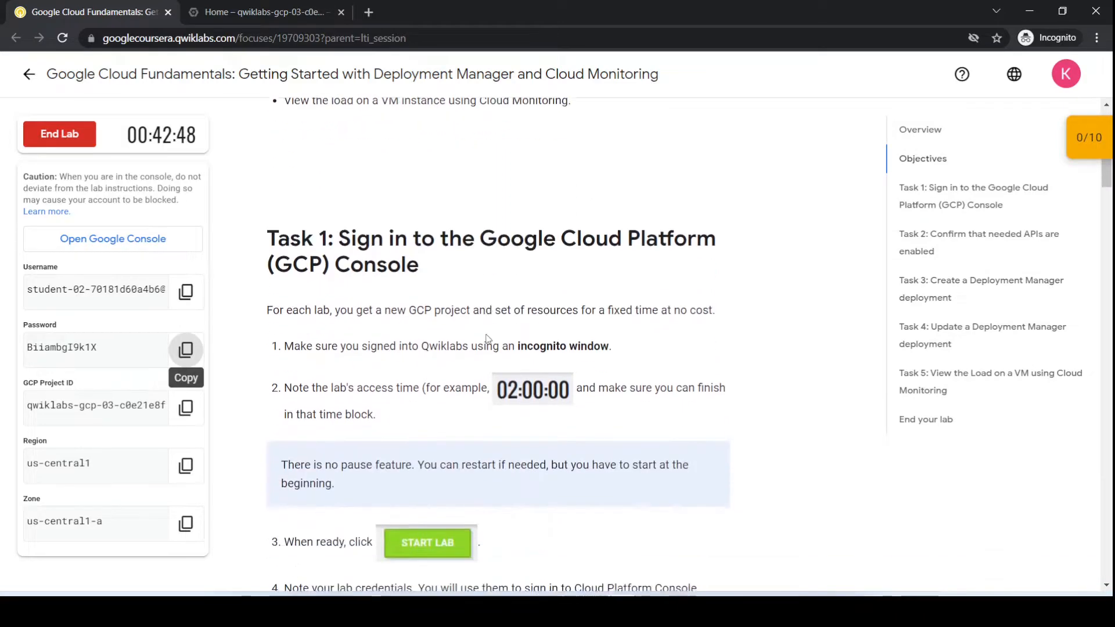
{"action": "scroll", "coordinate": [494, 374], "scroll_direction": "down", "scroll_amount": 7}
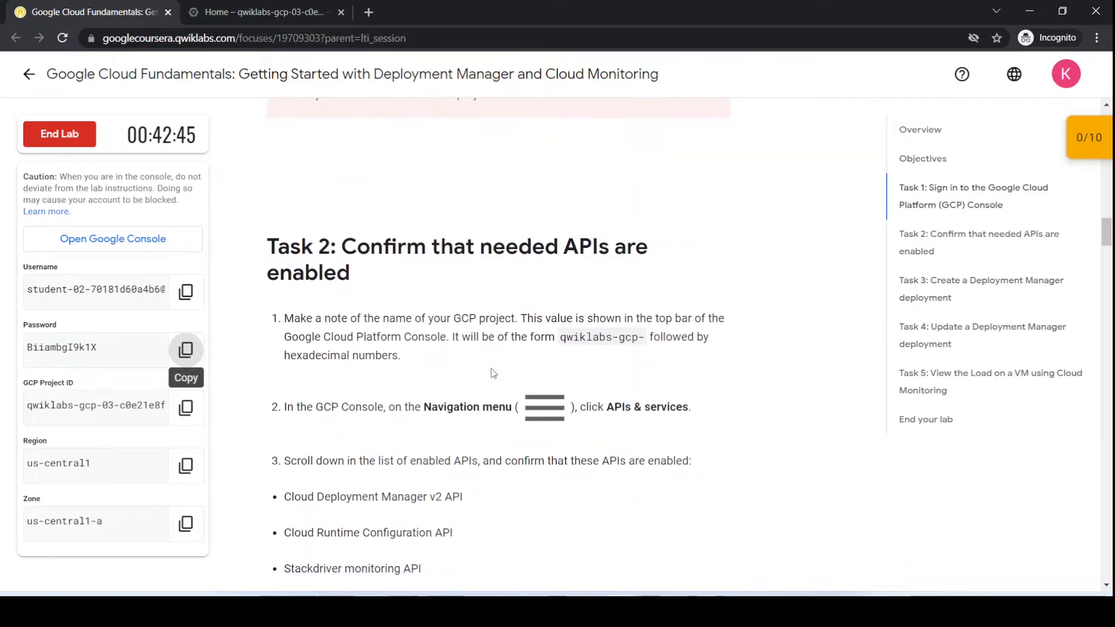
{"action": "scroll", "coordinate": [493, 373], "scroll_direction": "up", "scroll_amount": 3}
{"action": "scroll", "coordinate": [493, 373], "scroll_direction": "down", "scroll_amount": 1}
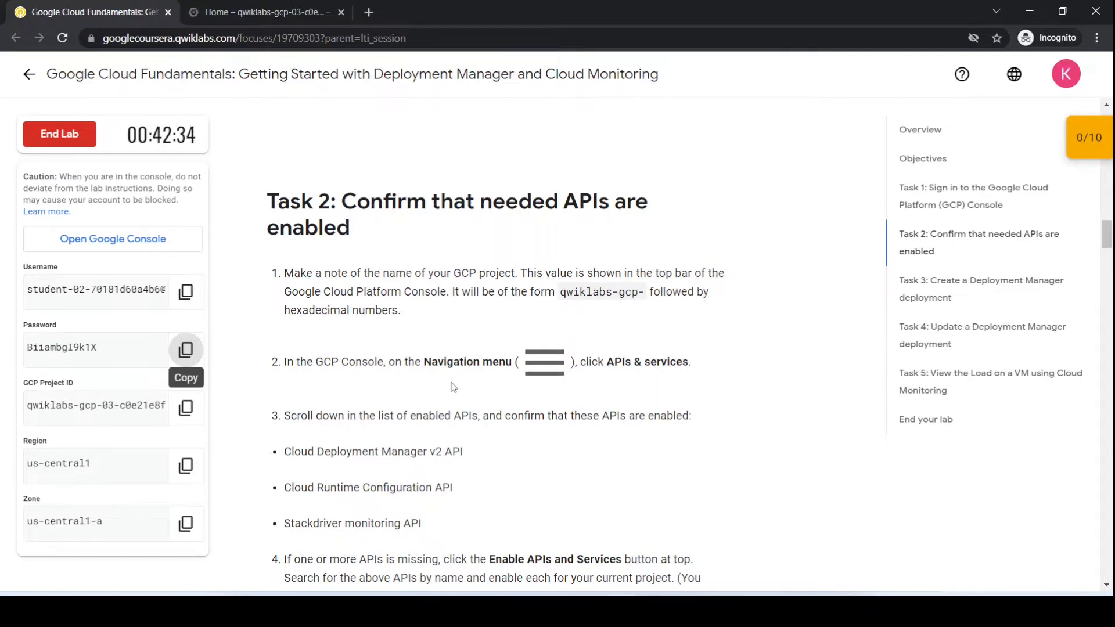
Switch to the Google Cloud console, check the current project in the project picker, and open the APIs & Services dashboard
{"action": "left_click", "coordinate": [267, 11]}
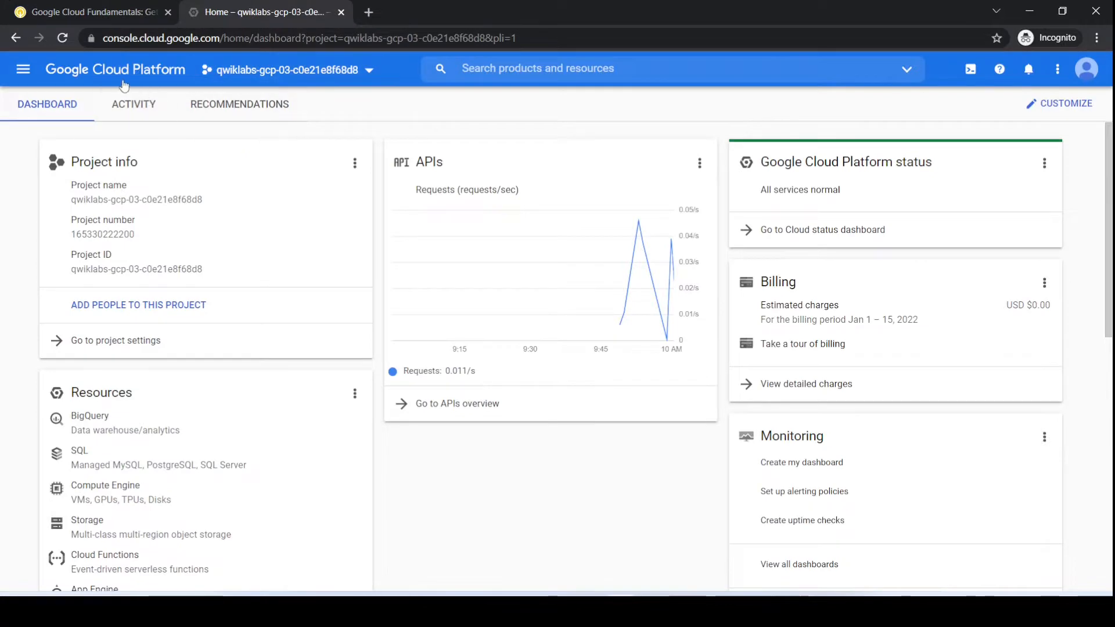
{"action": "left_click", "coordinate": [250, 81]}
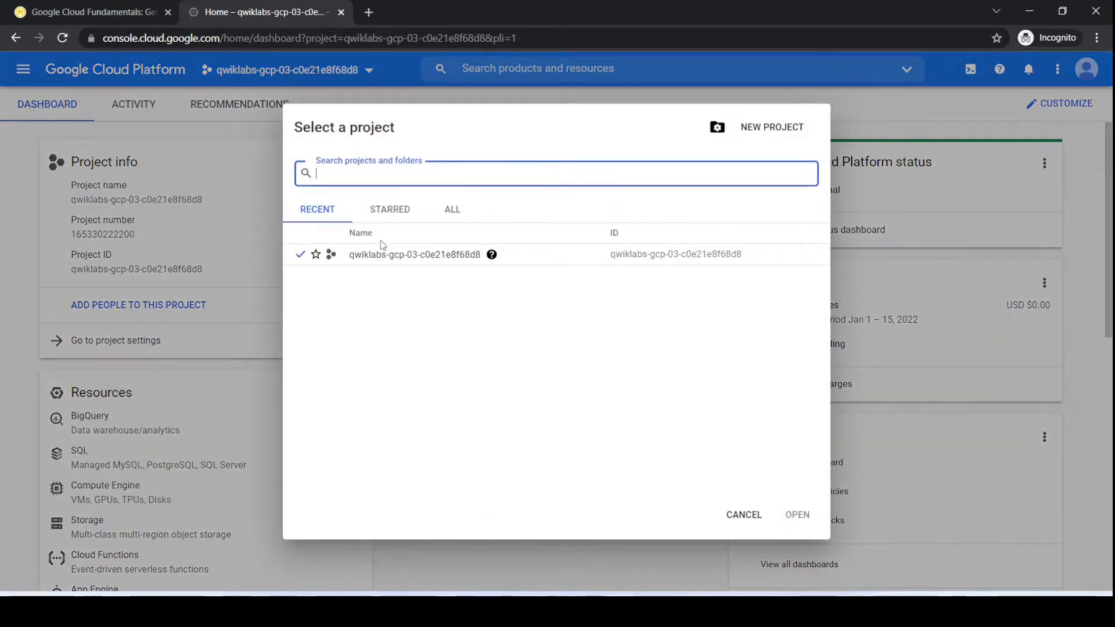
{"action": "left_click", "coordinate": [745, 515]}
{"action": "left_click", "coordinate": [24, 69]}
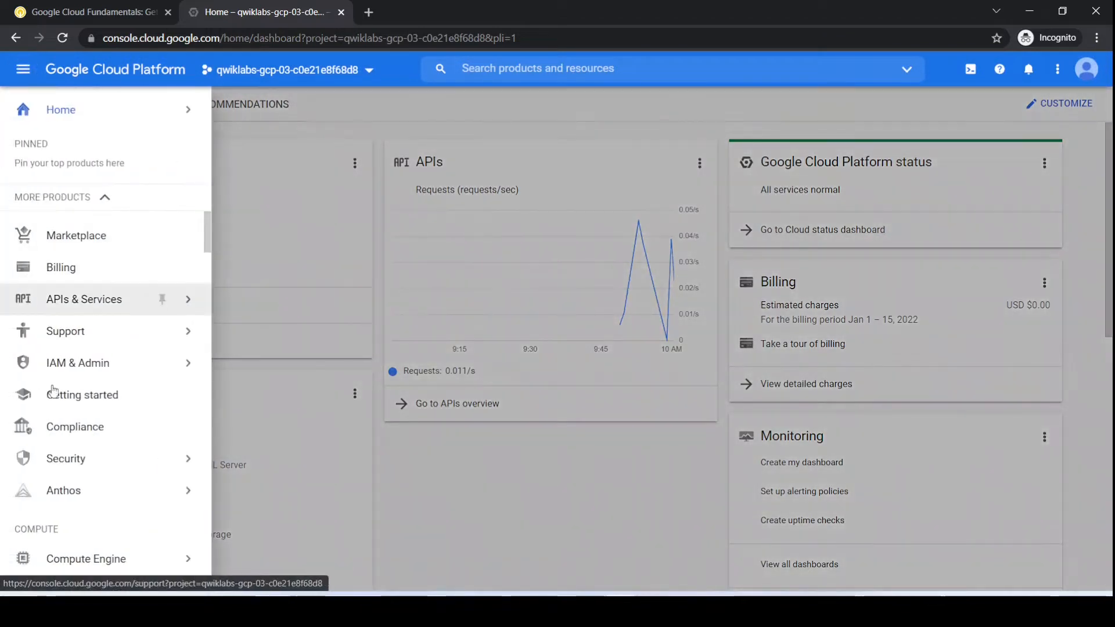
{"action": "left_click", "coordinate": [79, 306]}
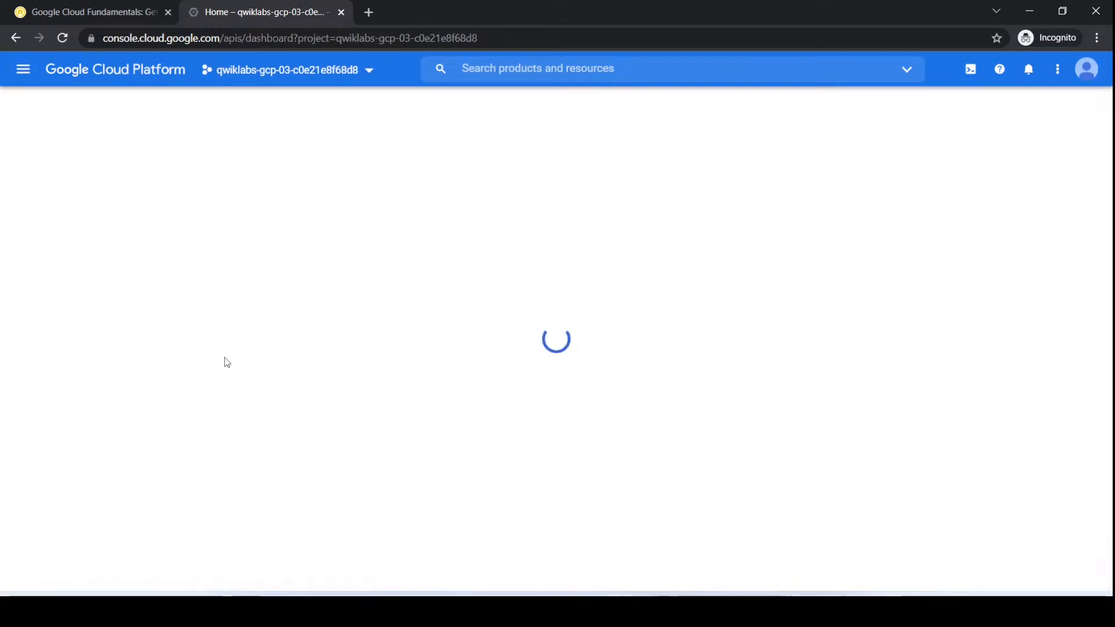
Switch back to the lab instructions and read which APIs Task 2 requires to be enabled
{"action": "left_click", "coordinate": [72, 9]}
{"action": "scroll", "coordinate": [401, 410], "scroll_direction": "down", "scroll_amount": 1}
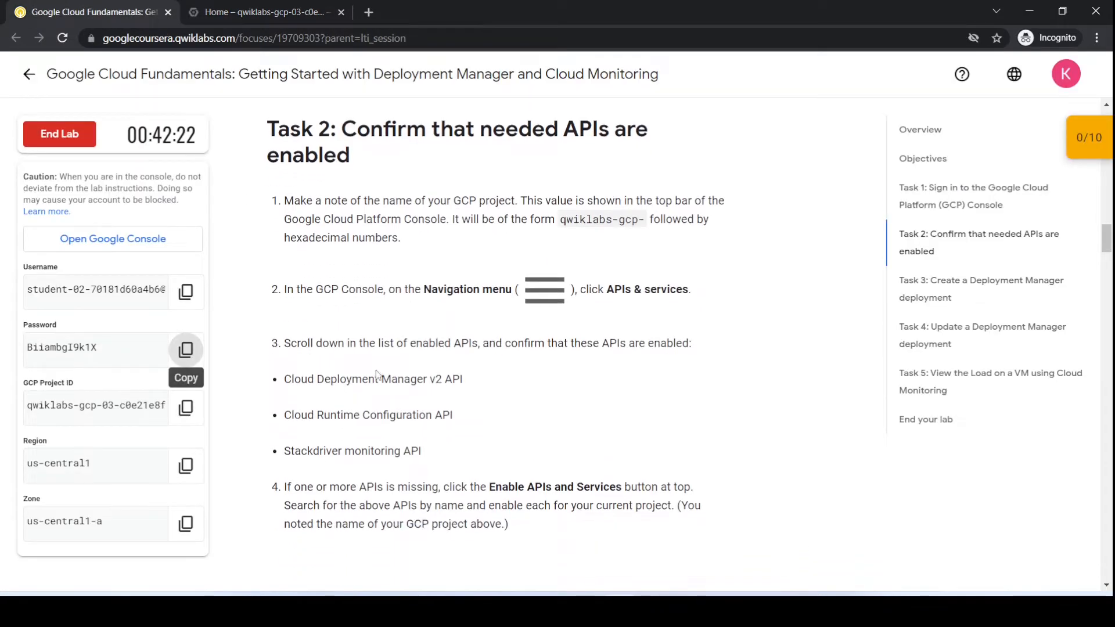
{"action": "scroll", "coordinate": [449, 364], "scroll_direction": "down", "scroll_amount": 1}
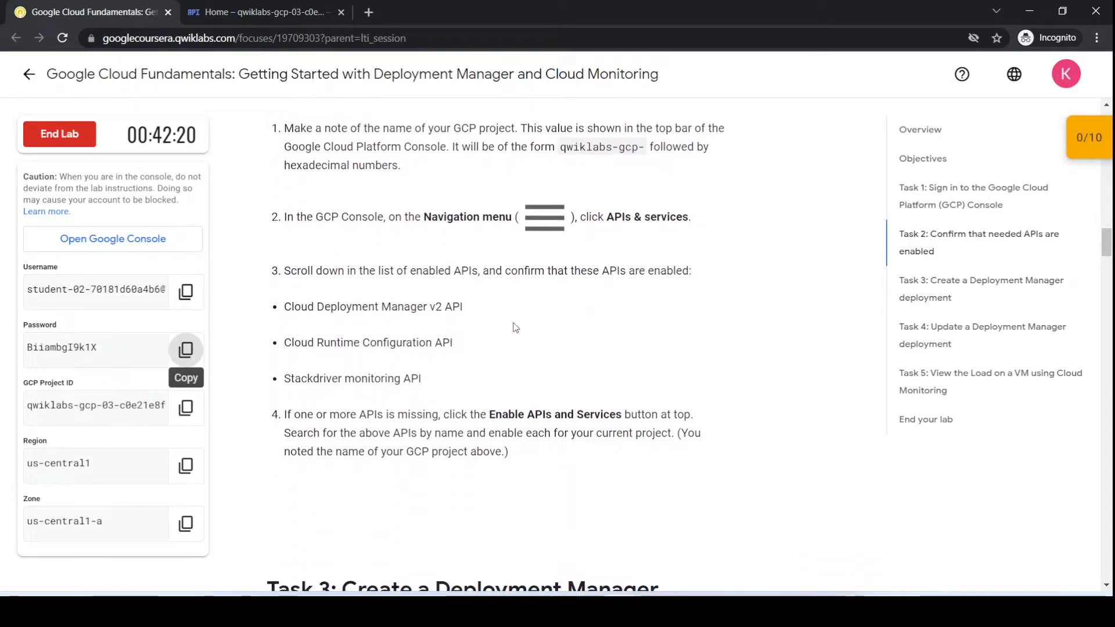
{"action": "scroll", "coordinate": [567, 310], "scroll_direction": "down", "scroll_amount": 1}
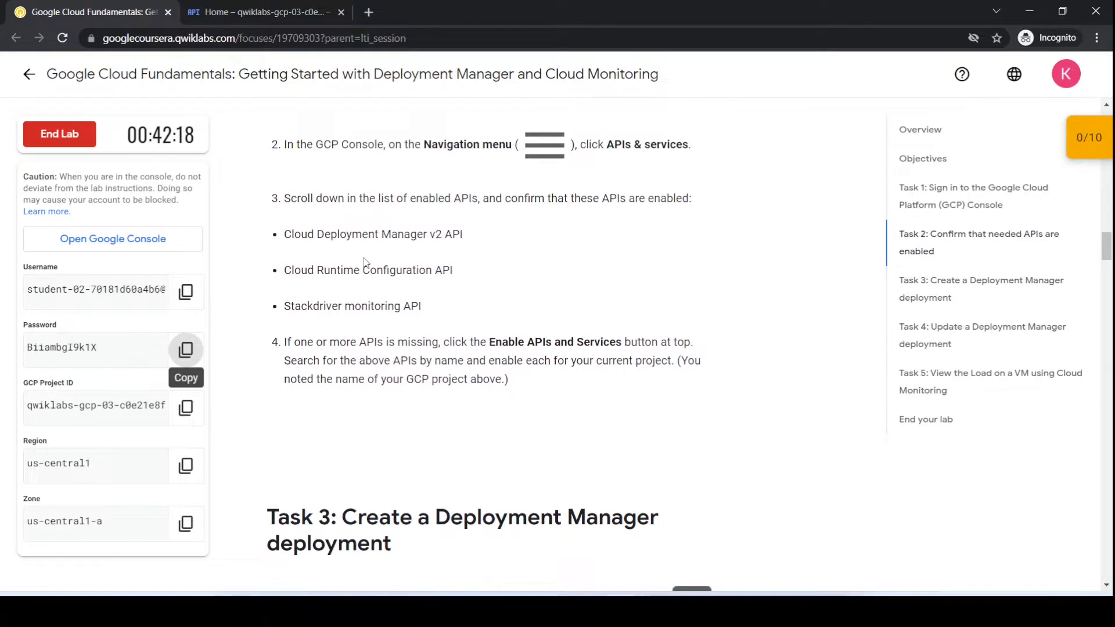
{"action": "scroll", "coordinate": [355, 261], "scroll_direction": "down", "scroll_amount": 1}
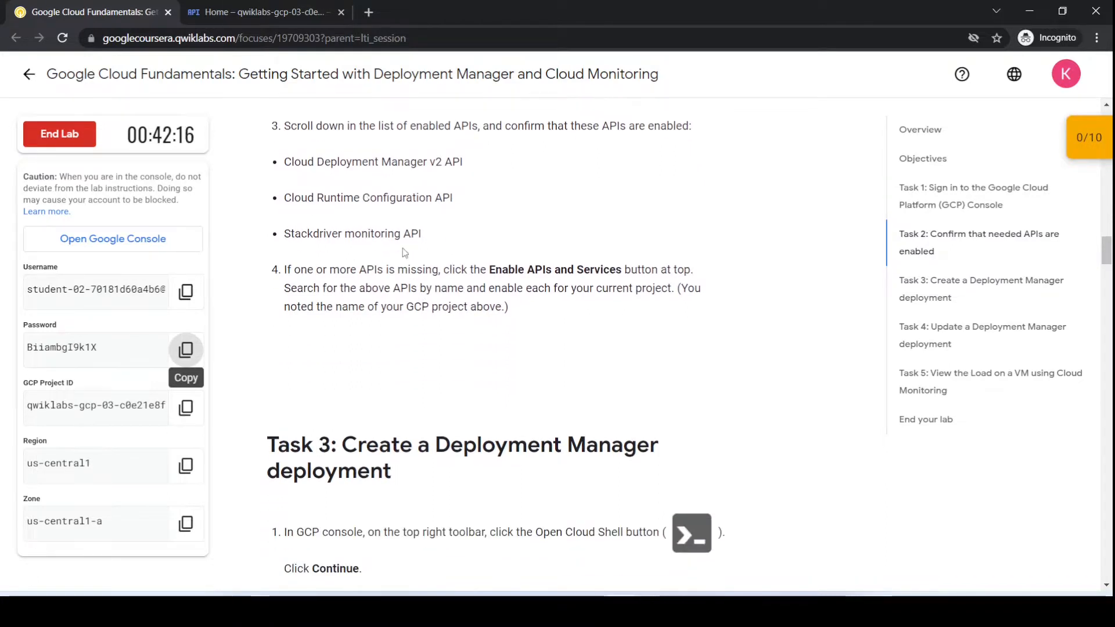
Look through the console's API list for the APIs named in Task 2, checking against the lab instructions
{"action": "left_click", "coordinate": [256, 6]}
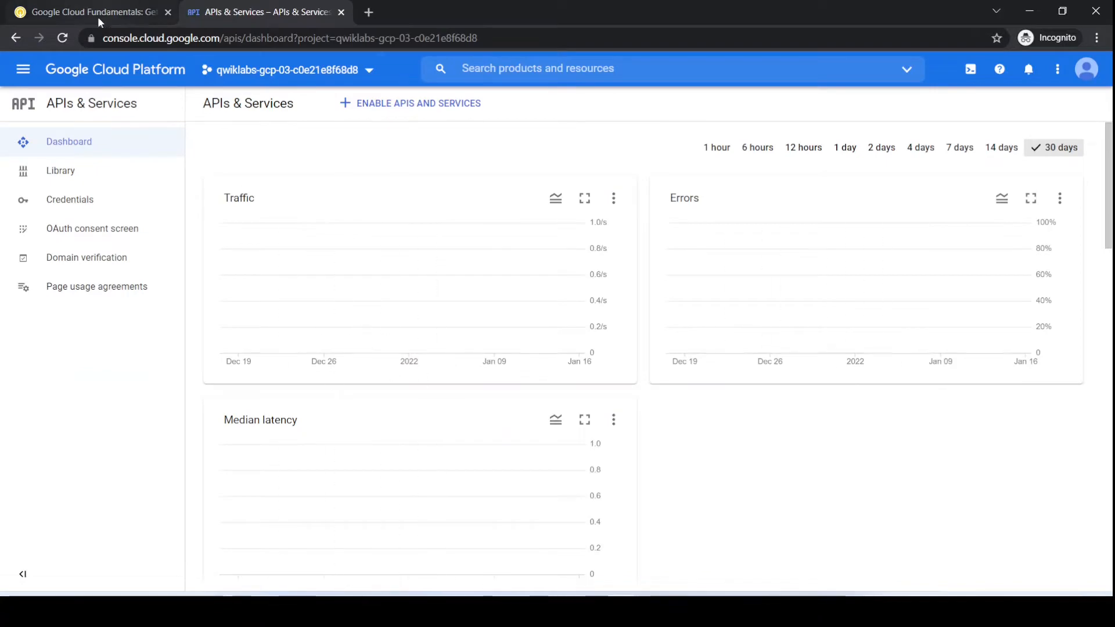
{"action": "scroll", "coordinate": [372, 407], "scroll_direction": "down", "scroll_amount": 8}
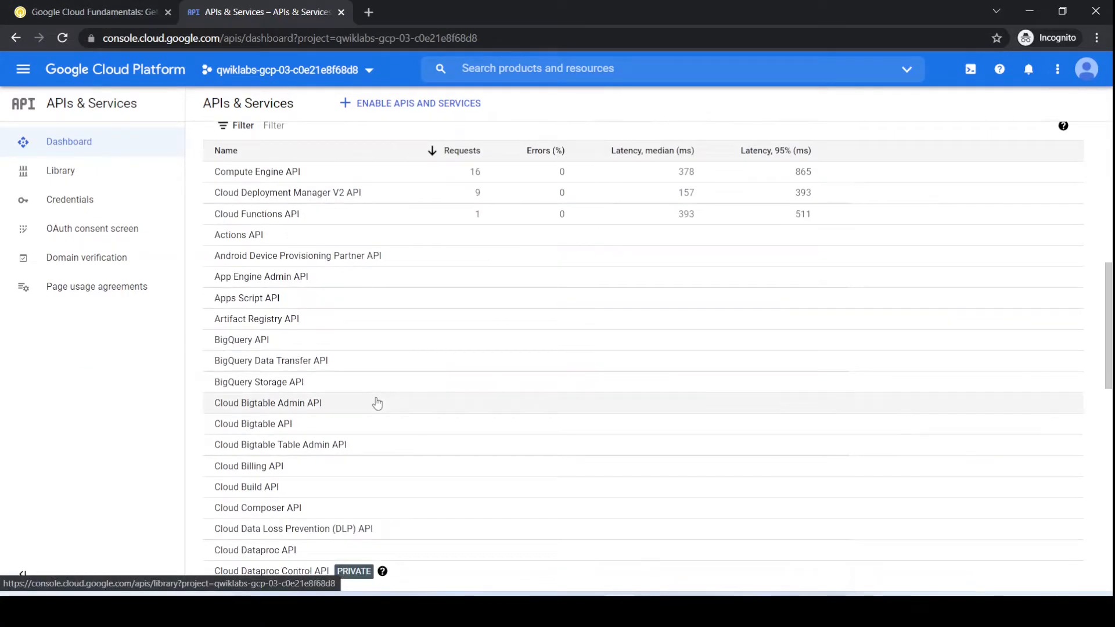
{"action": "left_click", "coordinate": [39, 7]}
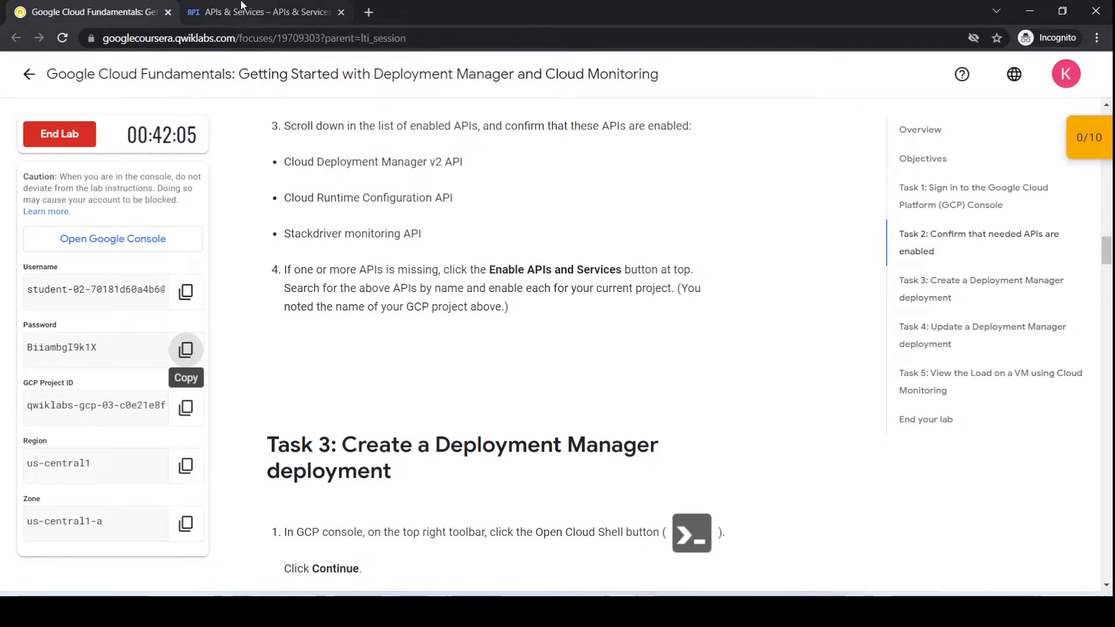
{"action": "left_click", "coordinate": [256, 11]}
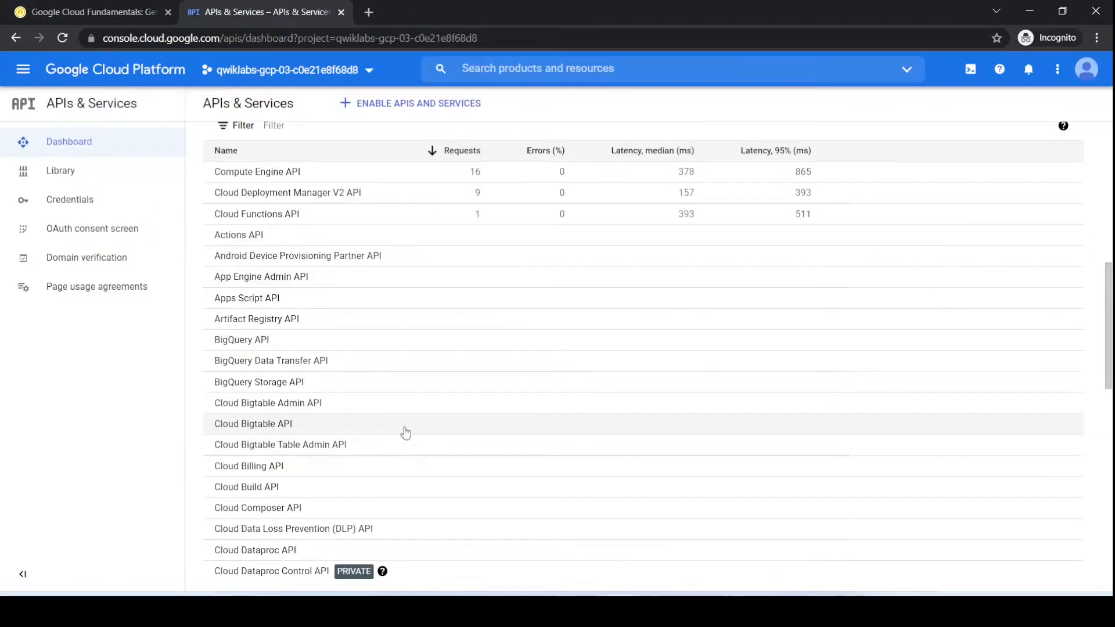
{"action": "scroll", "coordinate": [405, 433], "scroll_direction": "down", "scroll_amount": 3}
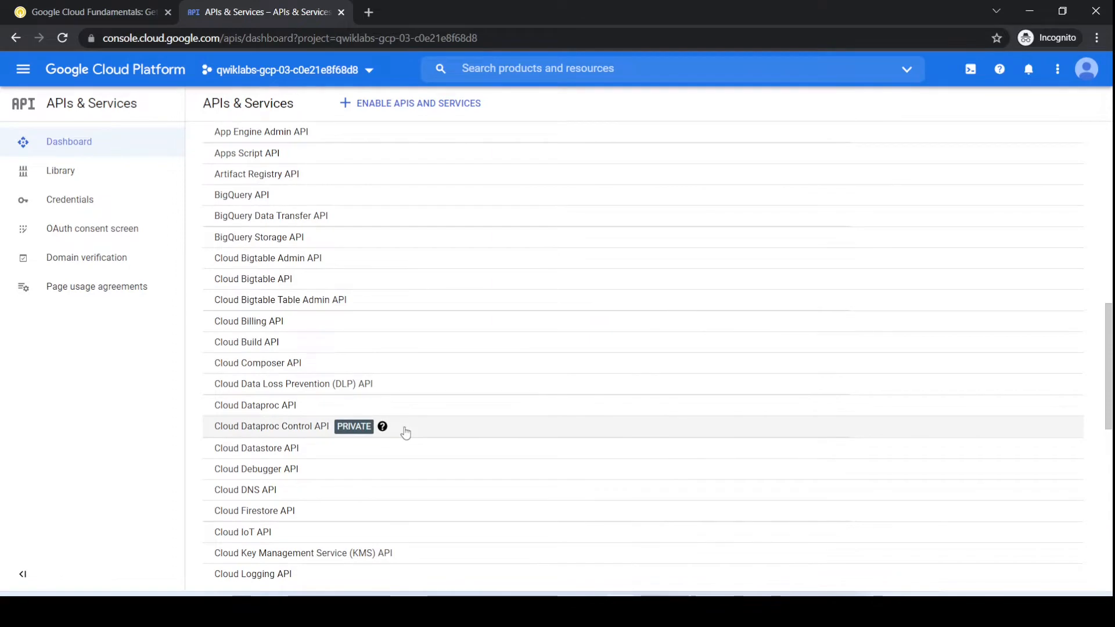
{"action": "scroll", "coordinate": [405, 433], "scroll_direction": "down", "scroll_amount": 1}
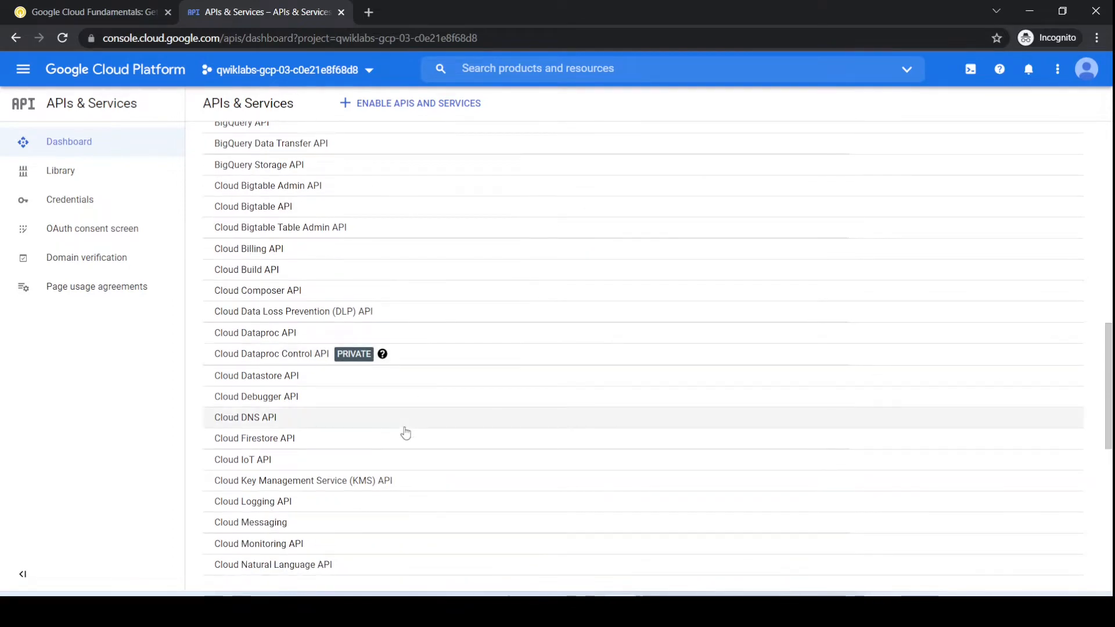
{"action": "scroll", "coordinate": [406, 431], "scroll_direction": "up", "scroll_amount": 10}
Copy "Cloud Deployment Manager v2 API" from the lab instructions, search the console for it, and open its page to check whether it is enabled
{"action": "left_click", "coordinate": [93, 12]}
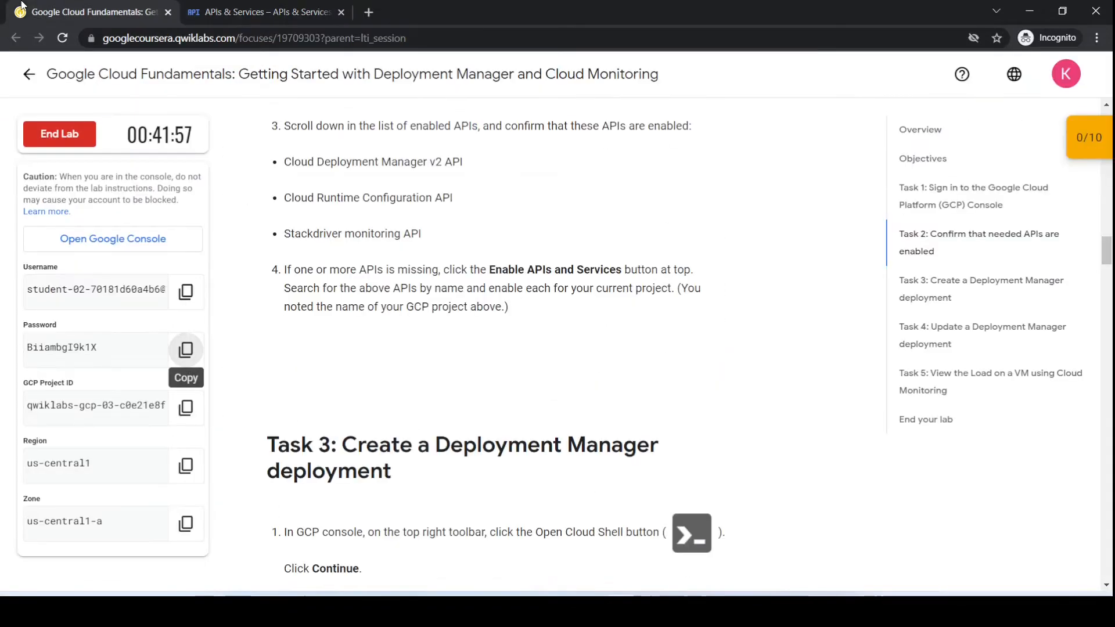
{"action": "triple_click", "coordinate": [283, 167]}
{"action": "key", "text": "ctrl+c"}
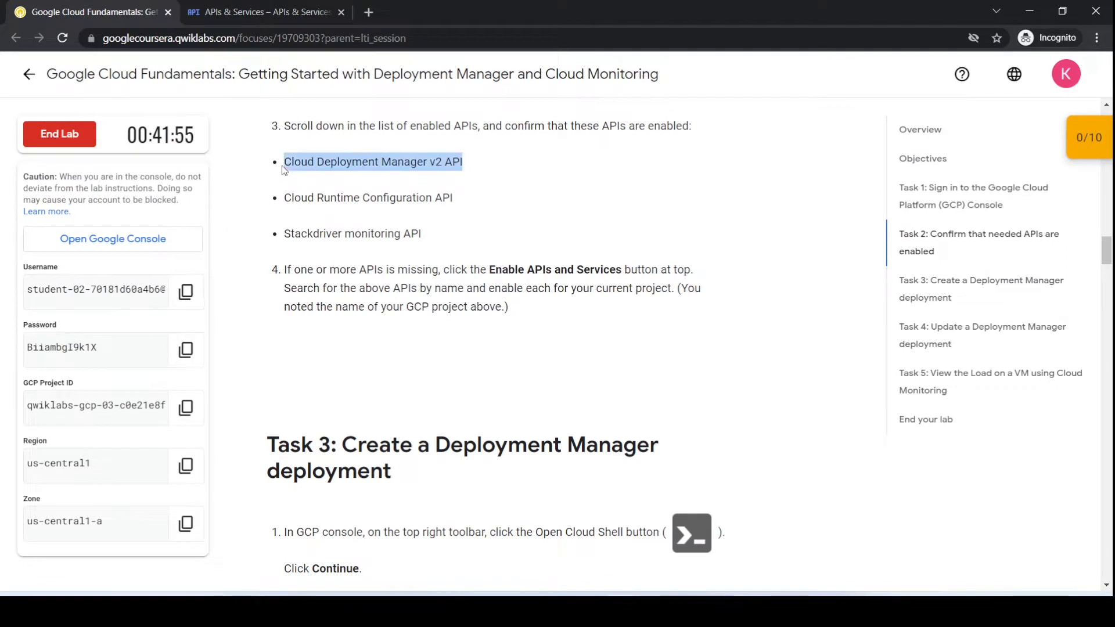
{"action": "left_click", "coordinate": [255, 12]}
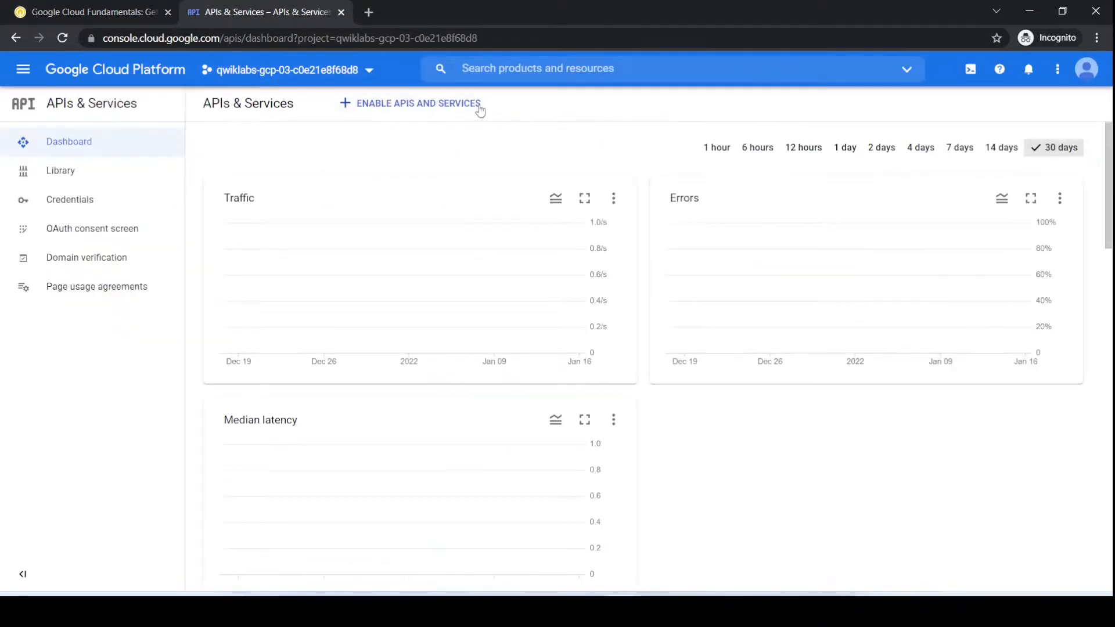
{"action": "left_click", "coordinate": [483, 67]}
{"action": "key", "text": "ctrl+v"}
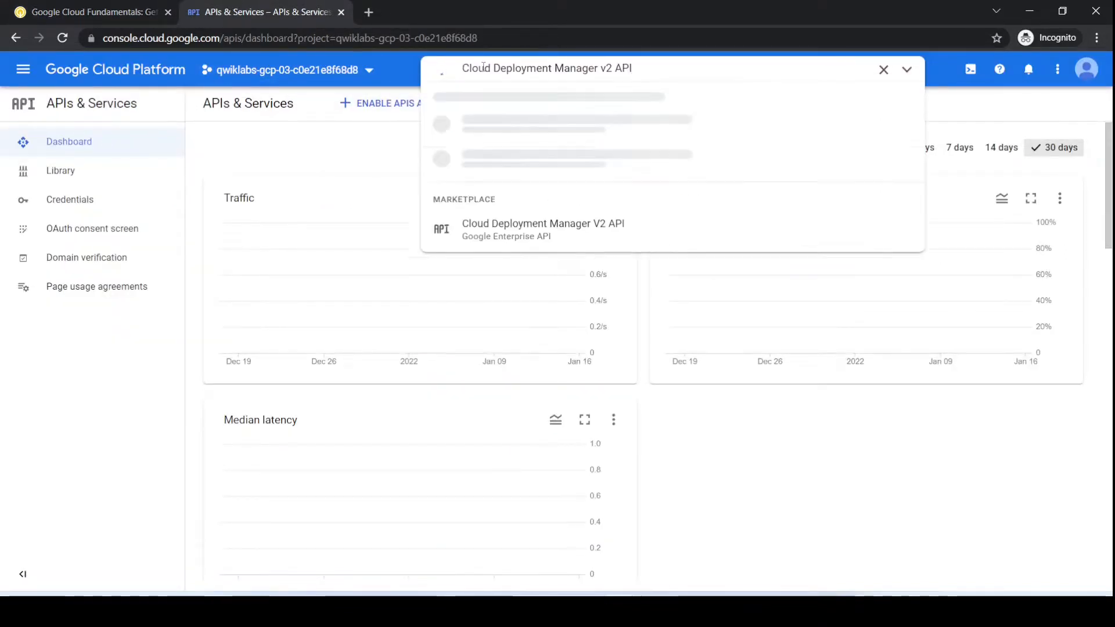
{"action": "left_click", "coordinate": [528, 145]}
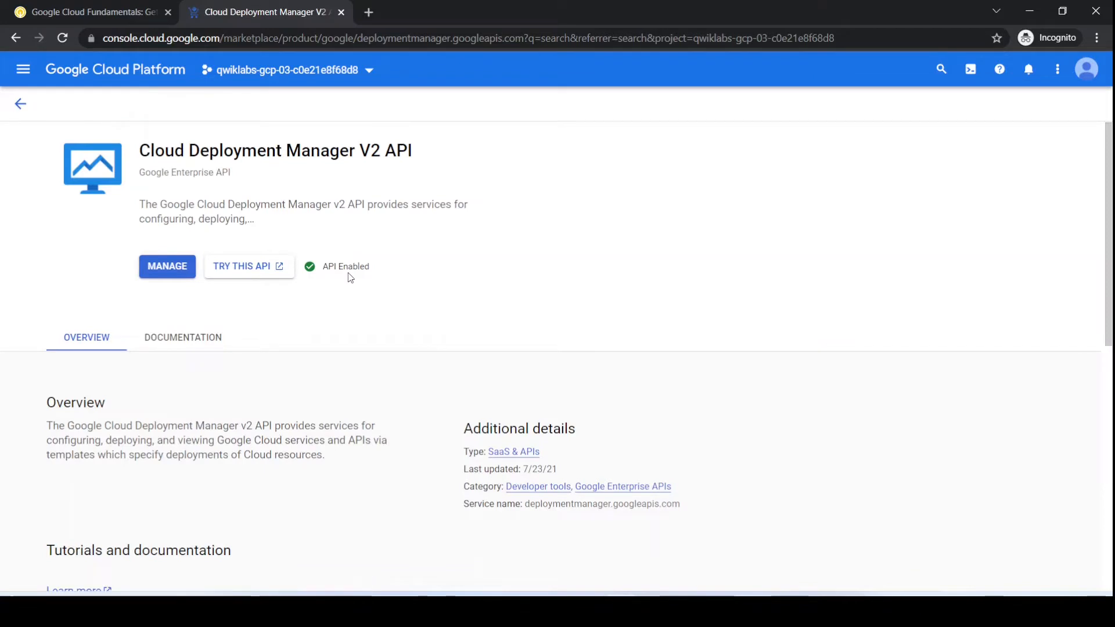
Copy "Cloud Runtime Configuration API" from the lab instructions, search the console for it, and open its page to check whether it is enabled
{"action": "left_click", "coordinate": [57, 6]}
{"action": "left_click_drag", "start_coordinate": [477, 192], "coordinate": [286, 196]}
{"action": "key", "text": "ctrl+c"}
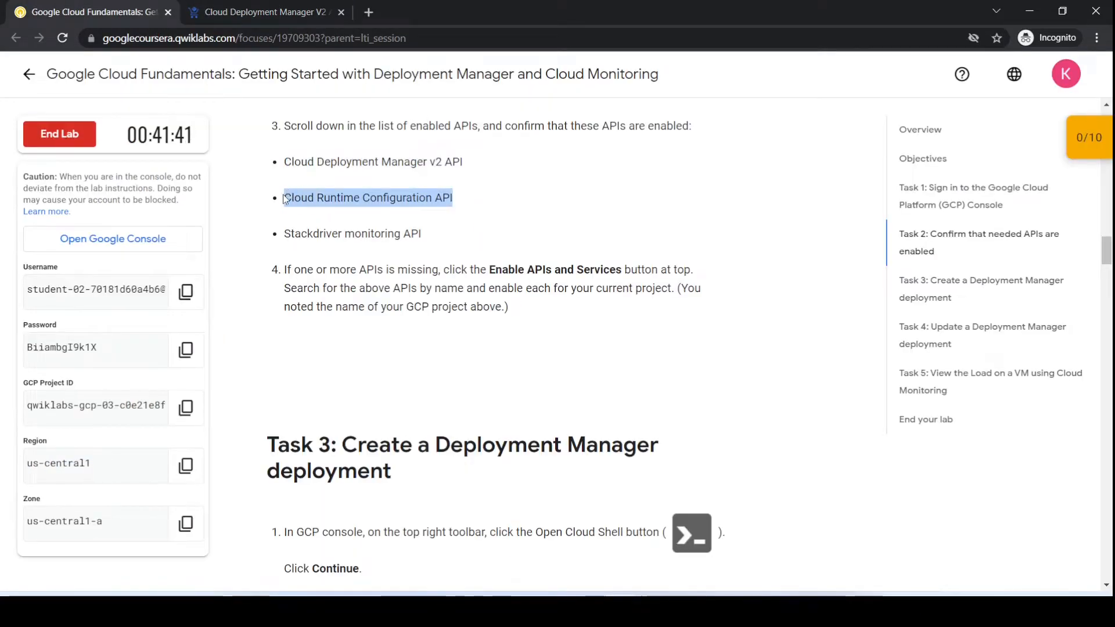
{"action": "left_click", "coordinate": [285, 6]}
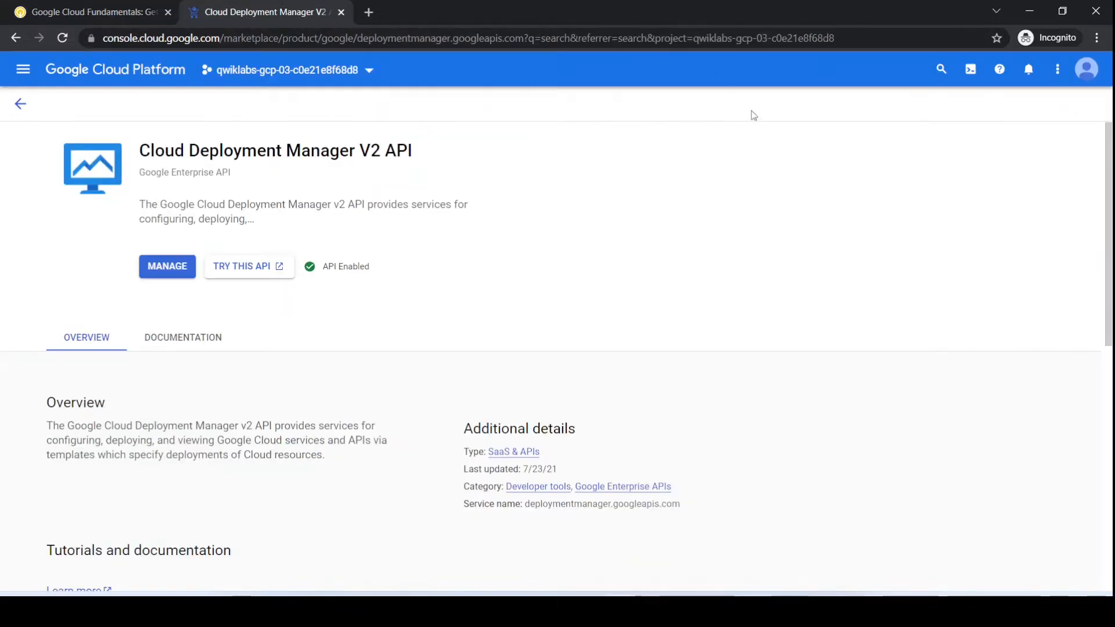
{"action": "left_click", "coordinate": [21, 103]}
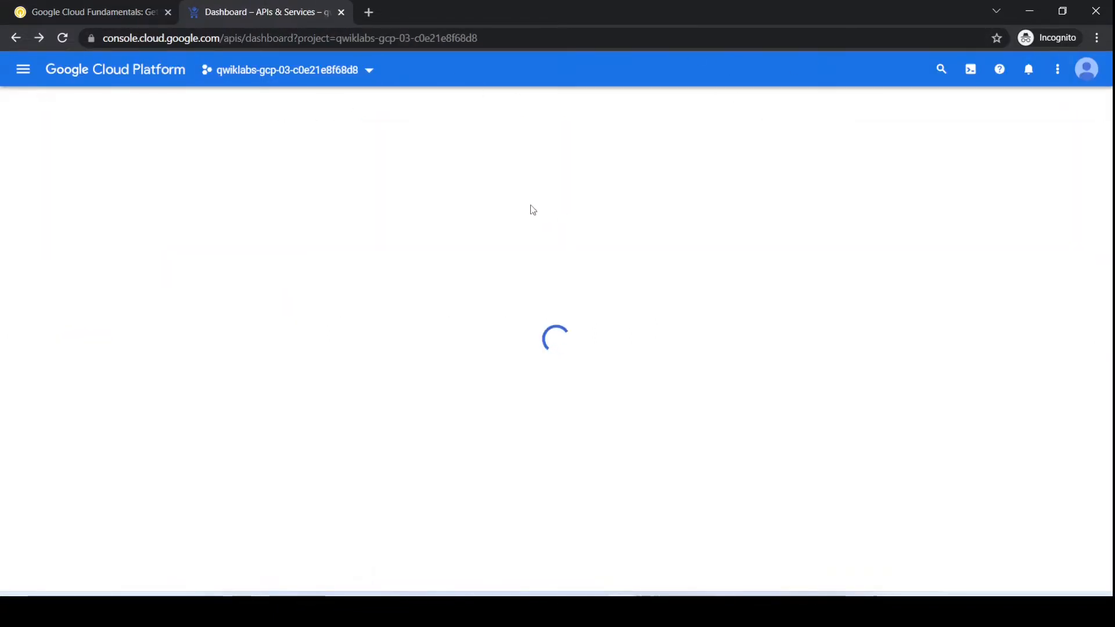
{"action": "left_click", "coordinate": [883, 69]}
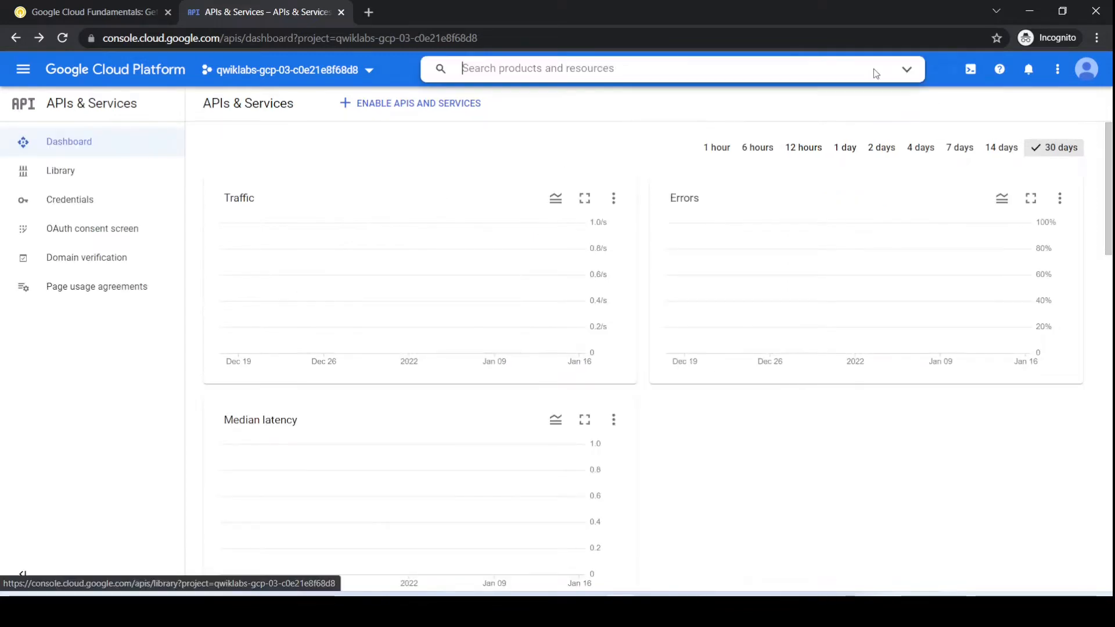
{"action": "key", "text": "ctrl+v"}
{"action": "key", "text": "Return"}
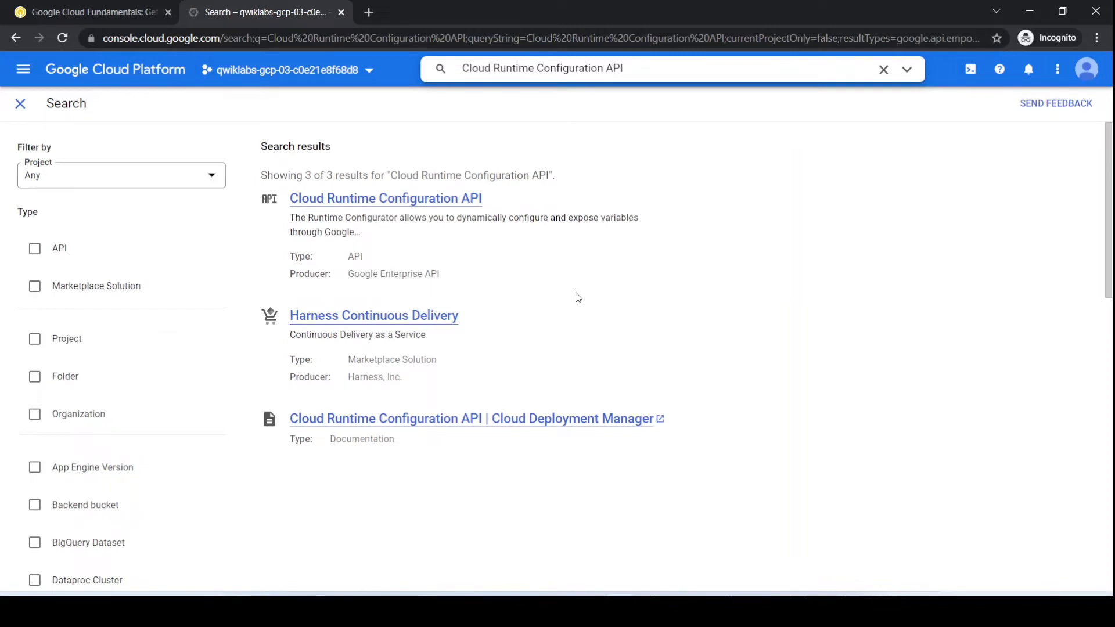
{"action": "left_click", "coordinate": [331, 198]}
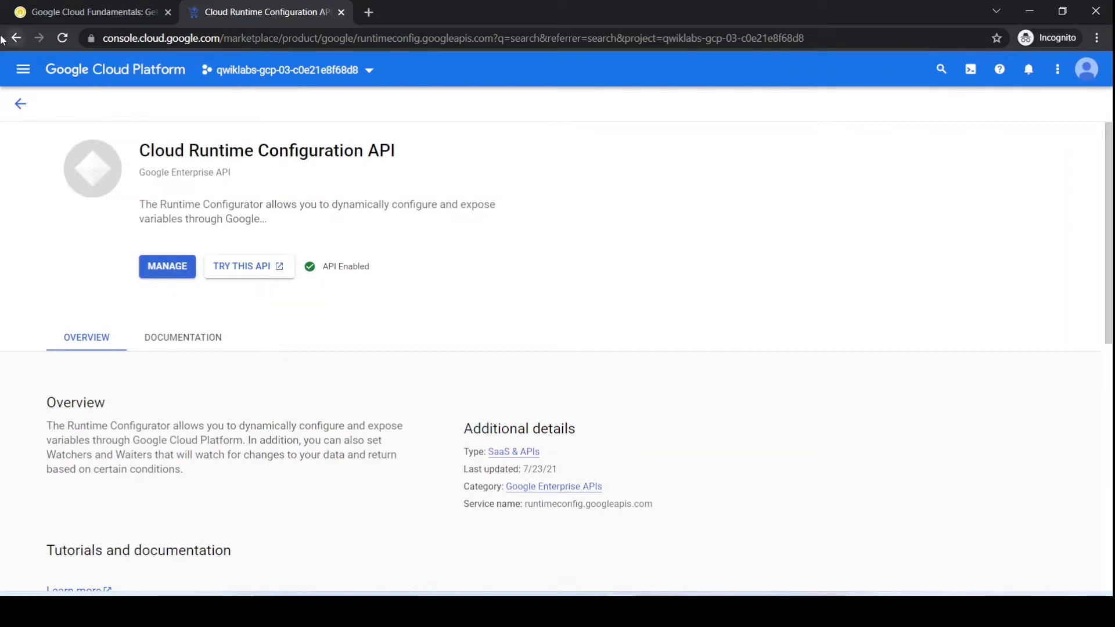
Copy "Stackdriver monitoring API" from the lab instructions, search the console for it, and open its page to check whether it is enabled
{"action": "left_click", "coordinate": [20, 103]}
{"action": "left_click", "coordinate": [93, 12]}
{"action": "left_click", "coordinate": [445, 246]}
{"action": "left_click_drag", "start_coordinate": [428, 236], "coordinate": [287, 240]}
{"action": "key", "text": "ctrl+c"}
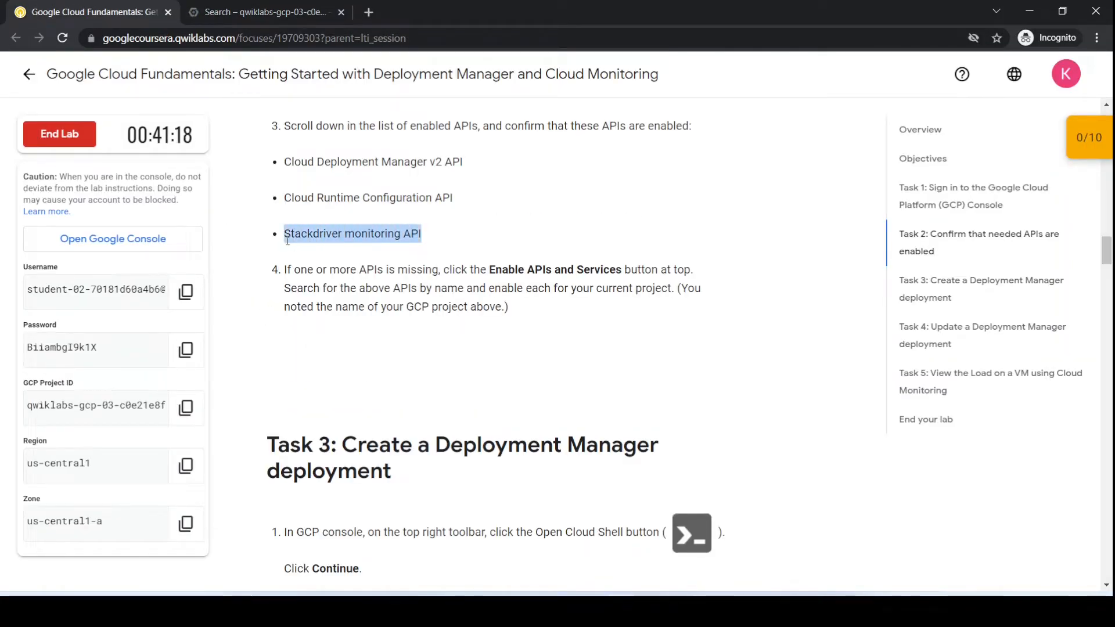
{"action": "left_click", "coordinate": [284, 11]}
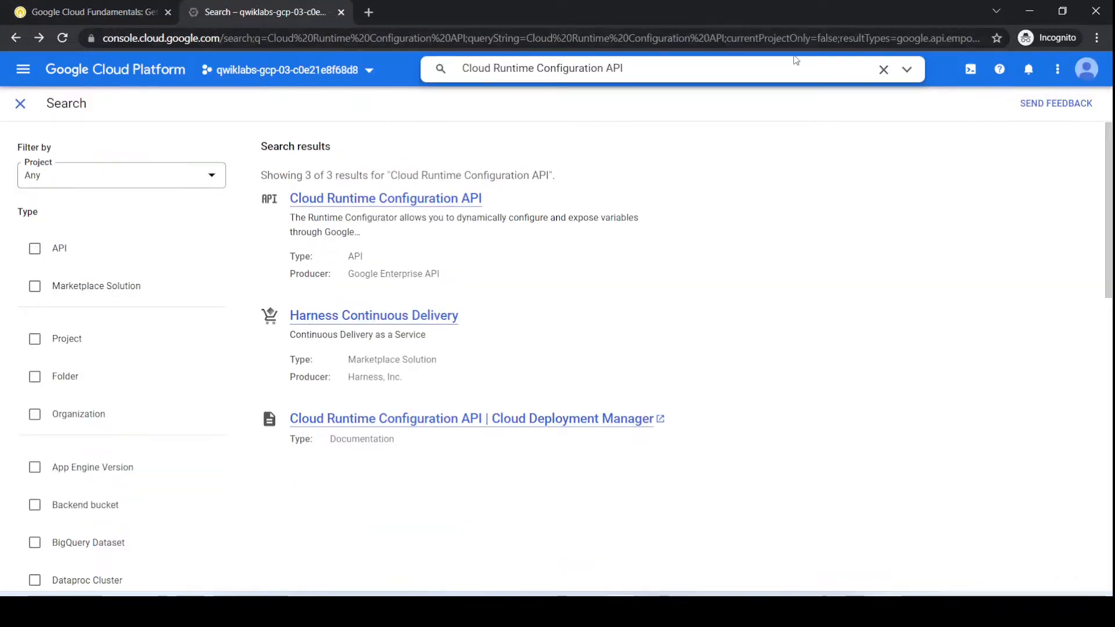
{"action": "left_click", "coordinate": [881, 69]}
{"action": "key", "text": "ctrl+v"}
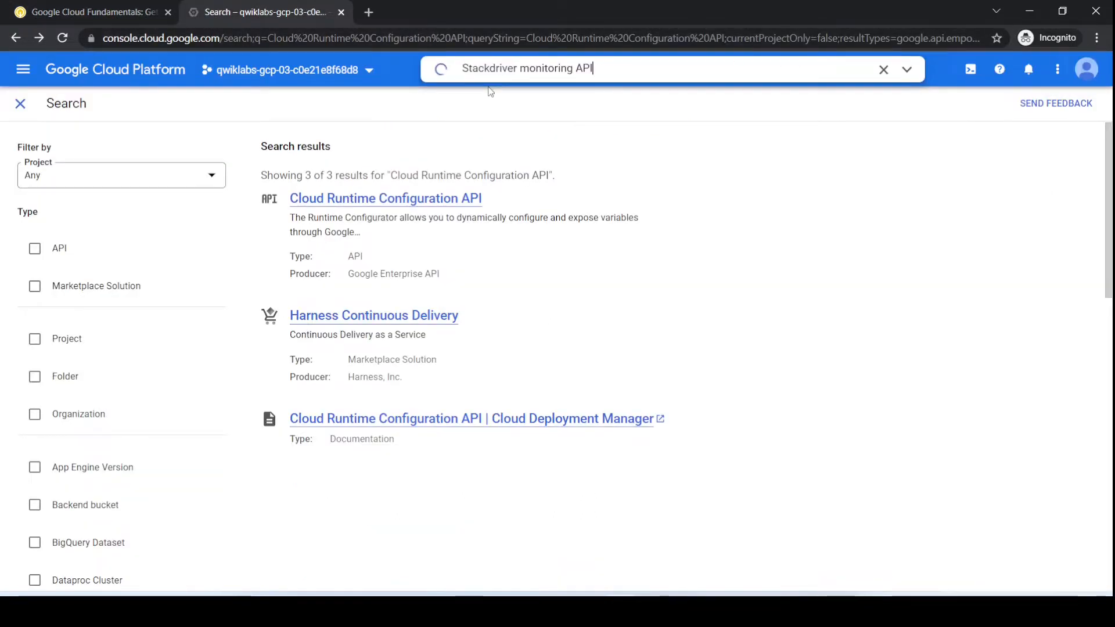
{"action": "left_click", "coordinate": [498, 122]}
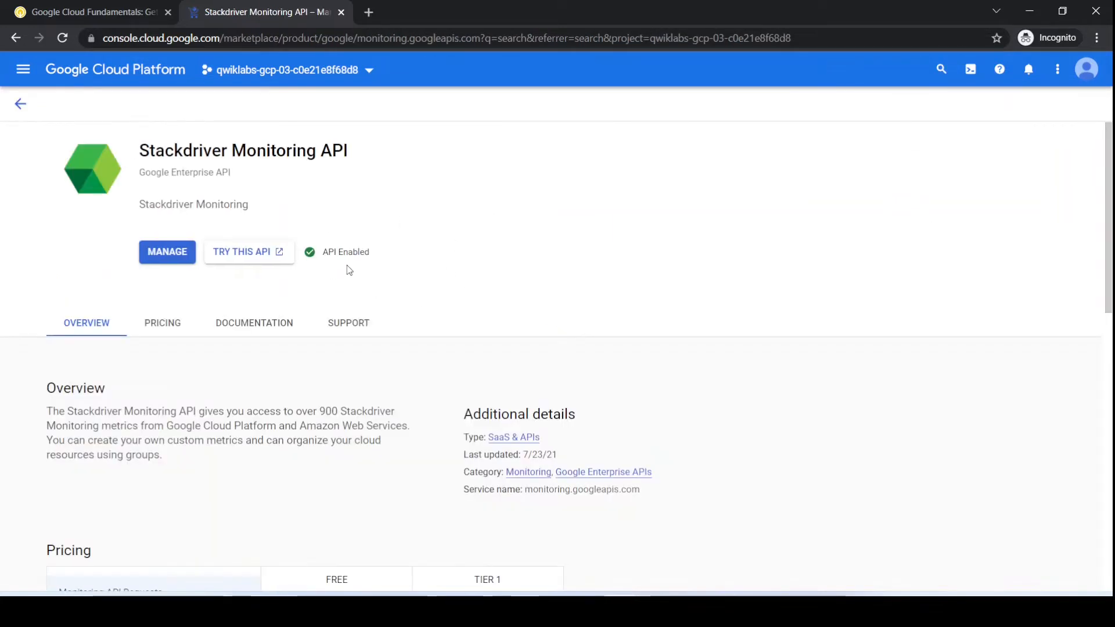
Return from the Stackdriver Monitoring API page to the APIs & Services dashboard and clear the console search
{"action": "left_click", "coordinate": [20, 104]}
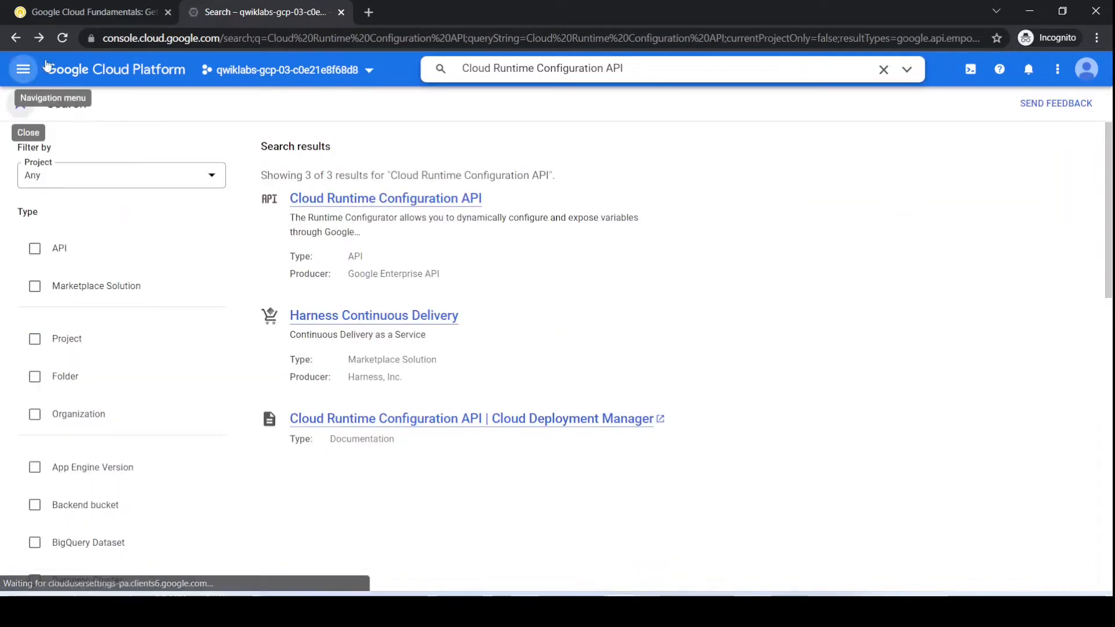
{"action": "left_click", "coordinate": [20, 104]}
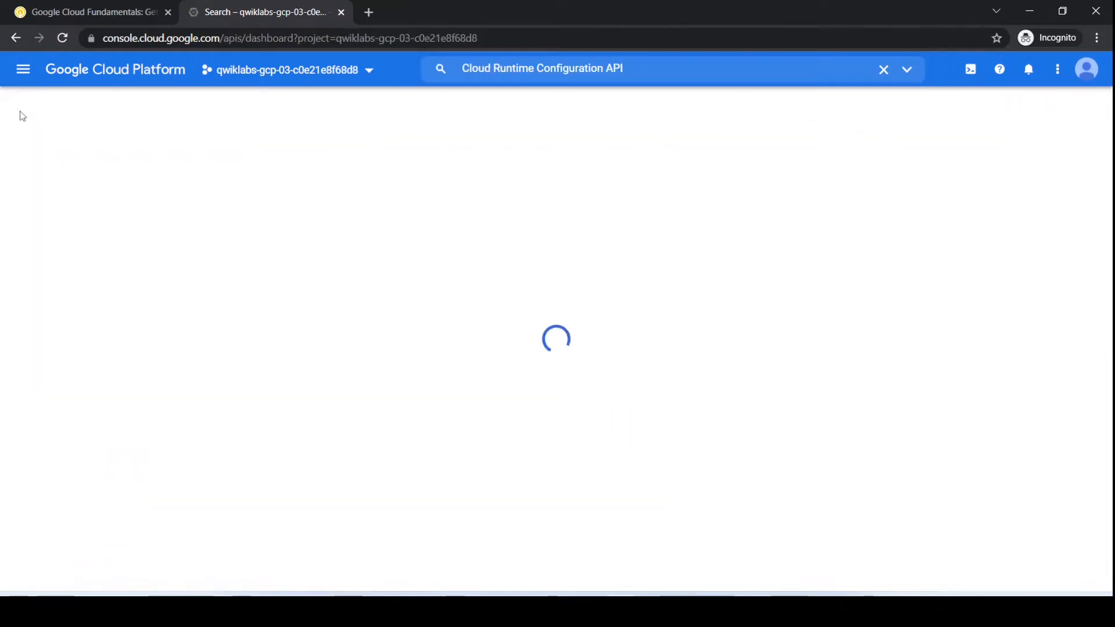
{"action": "left_click", "coordinate": [883, 69]}
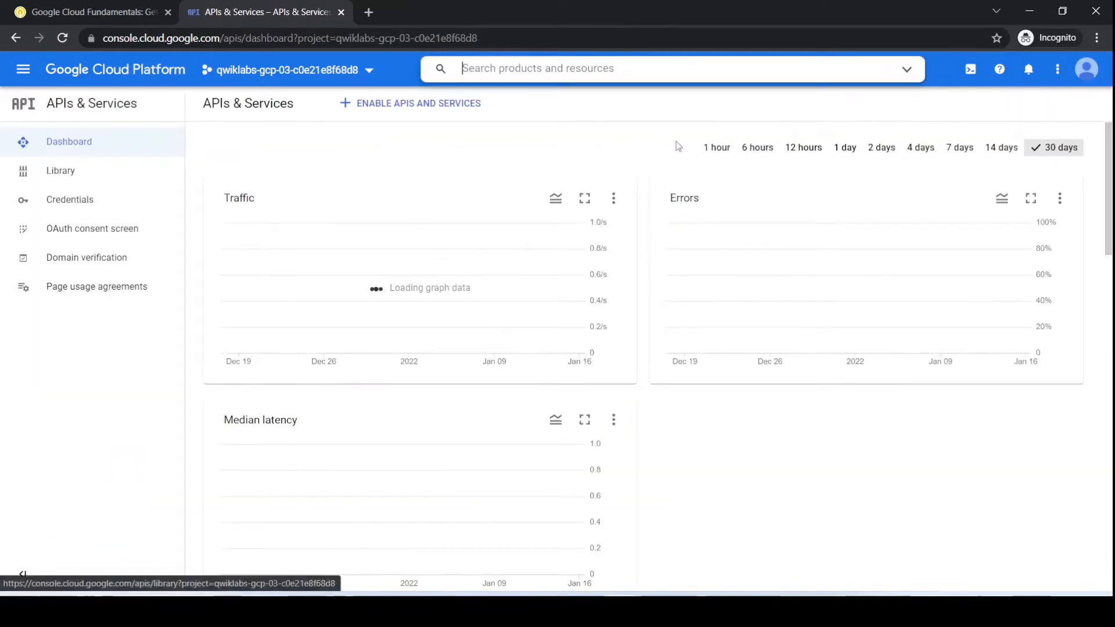
Consult Task 3 in the lab instructions, start a Cloud Shell session in the console, and dismiss the session details tip
{"action": "left_click", "coordinate": [155, 5]}
{"action": "scroll", "coordinate": [400, 305], "scroll_direction": "down", "scroll_amount": 2}
{"action": "scroll", "coordinate": [400, 305], "scroll_direction": "down", "scroll_amount": 3}
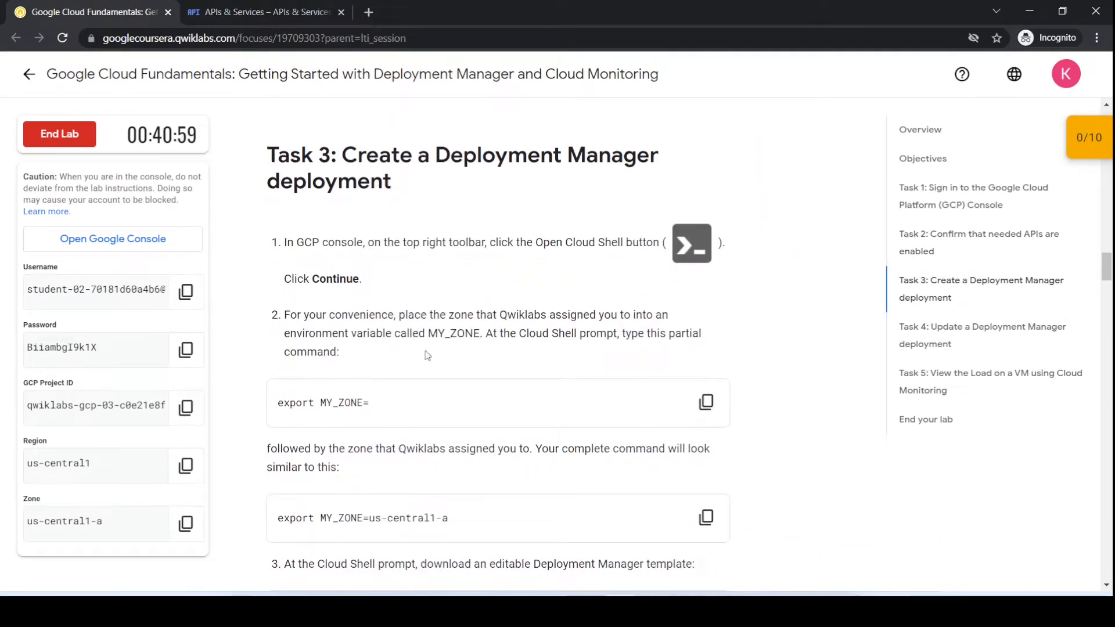
{"action": "scroll", "coordinate": [342, 290], "scroll_direction": "down", "scroll_amount": 1}
{"action": "left_click", "coordinate": [229, 9]}
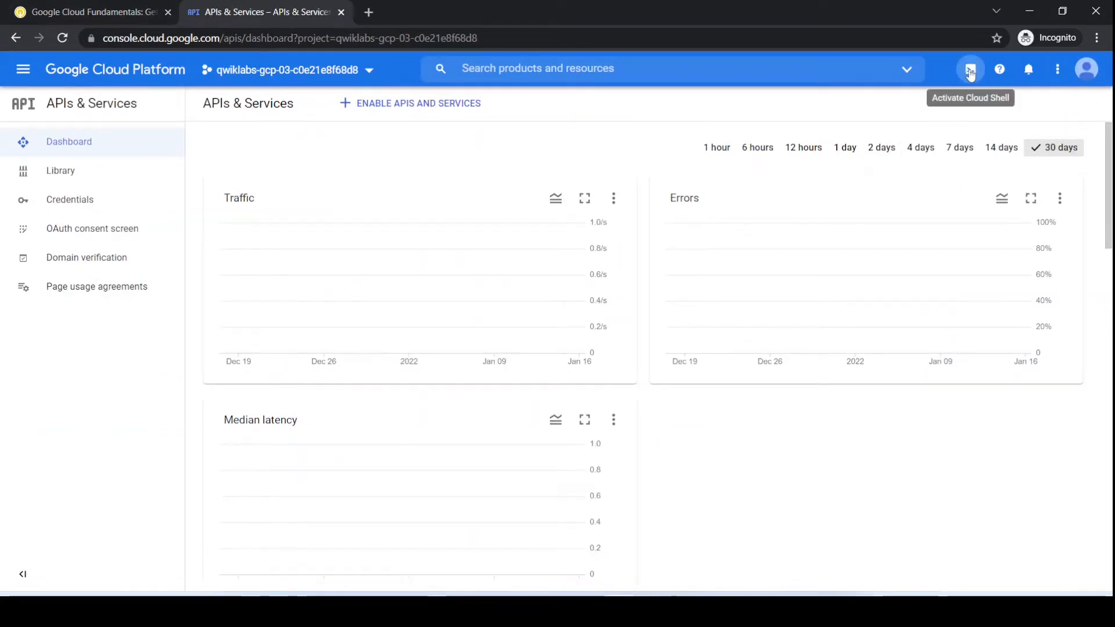
{"action": "left_click", "coordinate": [970, 69]}
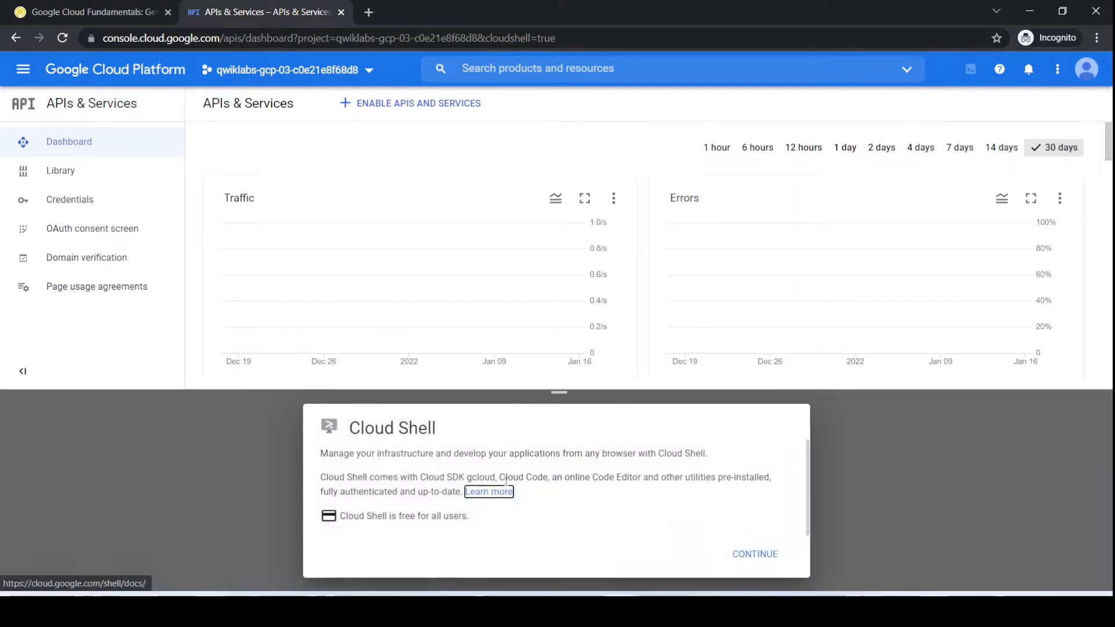
{"action": "left_click", "coordinate": [772, 561]}
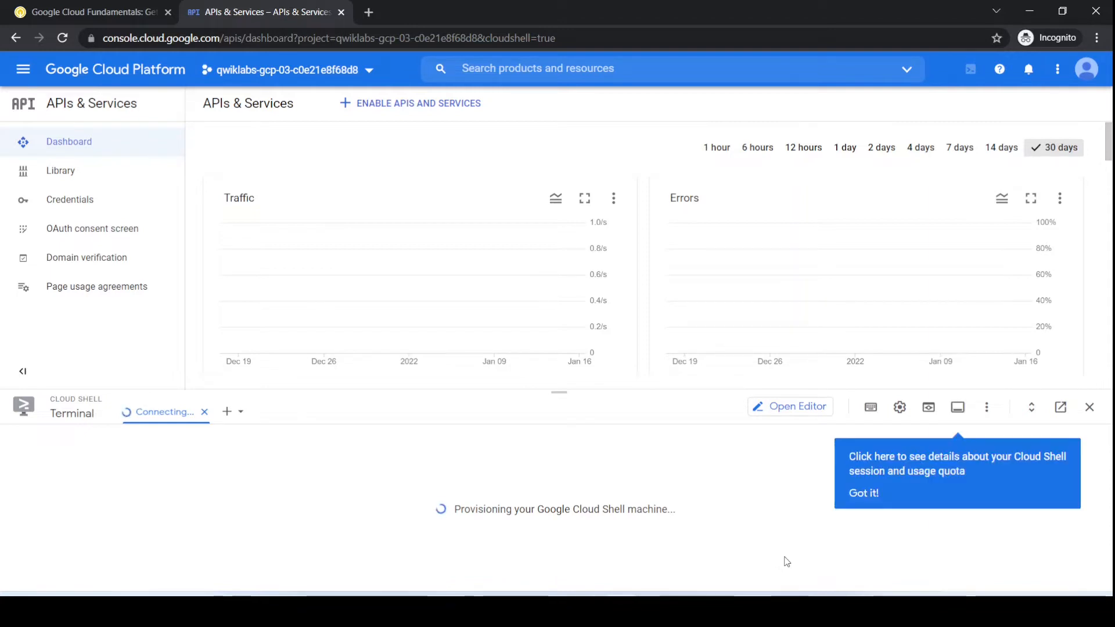
{"action": "left_click", "coordinate": [864, 493]}
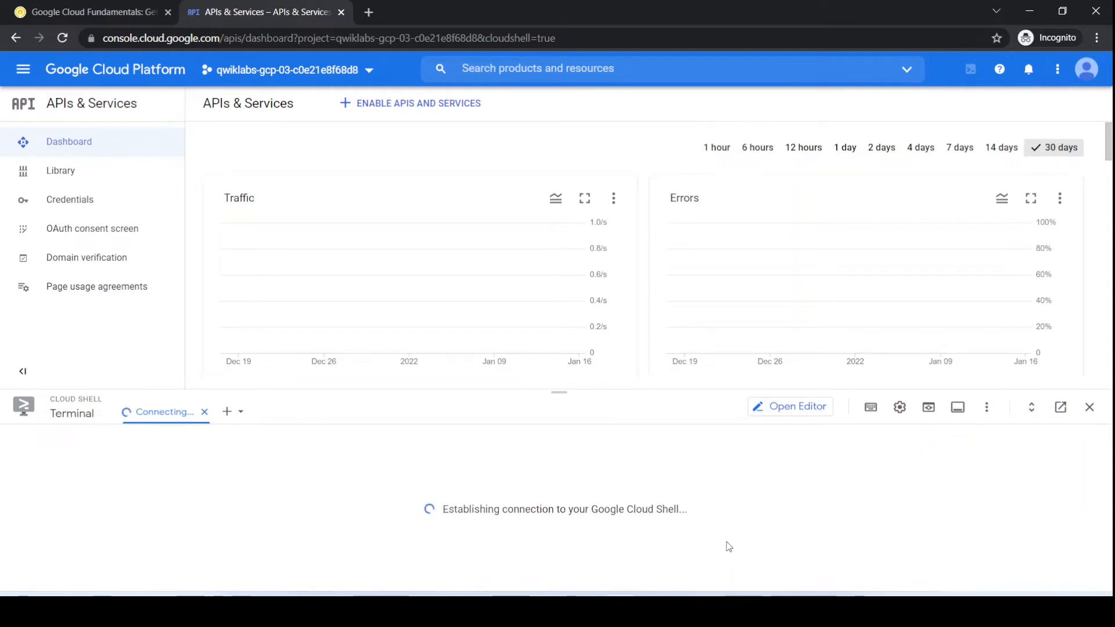
Copy the partial command "export MY_ZONE=" from the lab instructions and run it in Cloud Shell
{"action": "left_click", "coordinate": [75, 10]}
{"action": "left_click", "coordinate": [706, 329]}
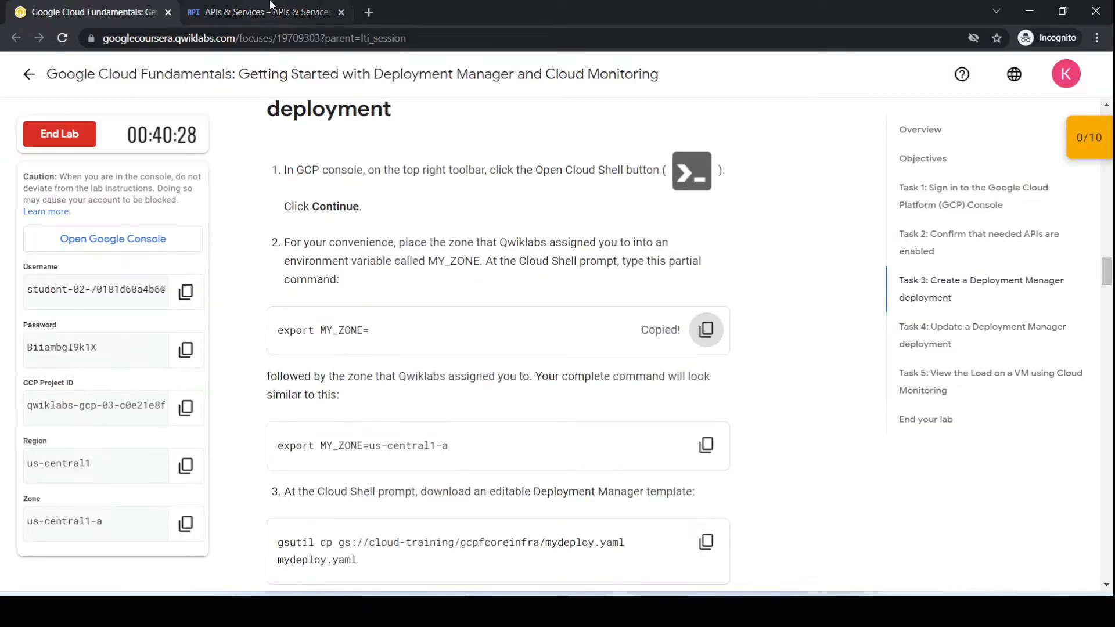
{"action": "left_click", "coordinate": [262, 12]}
{"action": "key", "text": "ctrl+v"}
{"action": "key", "text": "Return"}
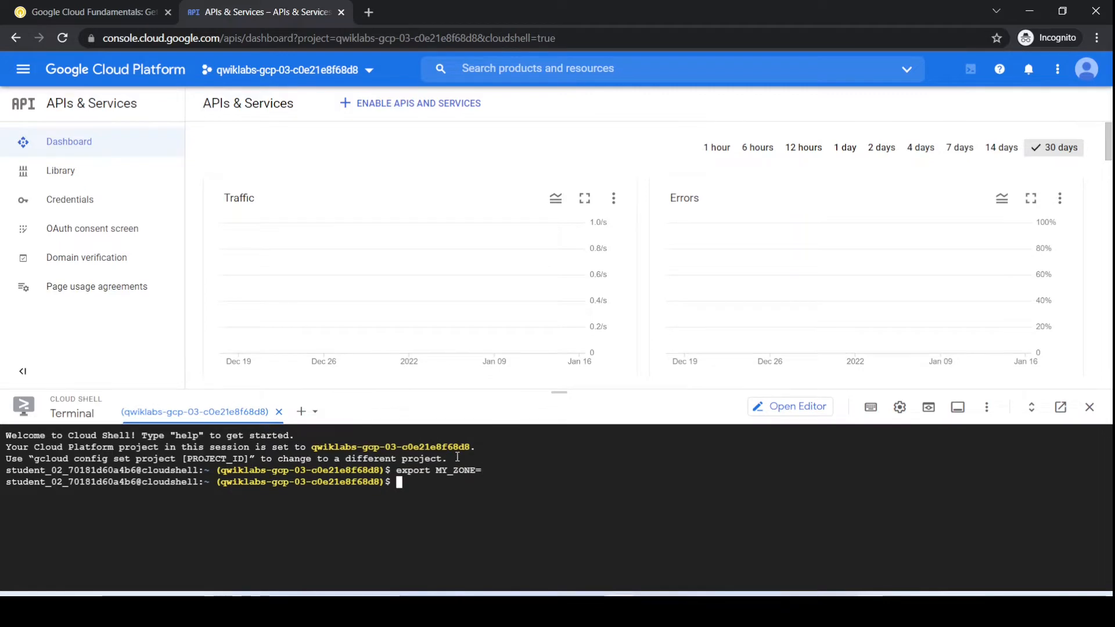
Set the zone variable by copying "export MY_ZONE=us-central1-a" from the lab instructions and running it in Cloud Shell
{"action": "left_click", "coordinate": [8, 6]}
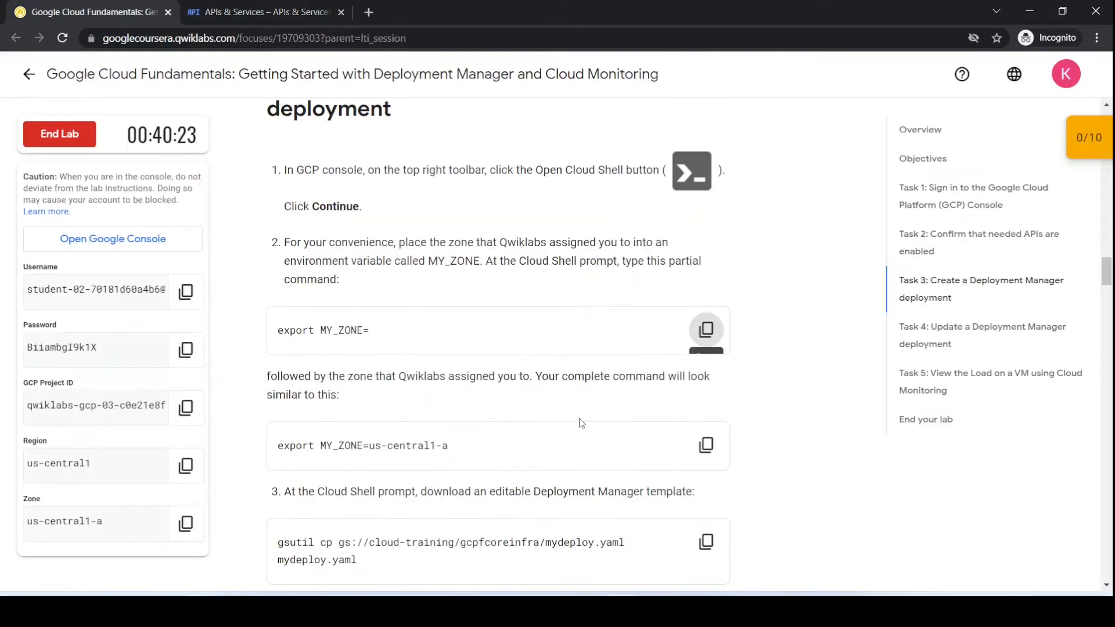
{"action": "left_click", "coordinate": [706, 445]}
{"action": "left_click", "coordinate": [267, 12]}
{"action": "key", "text": "ctrl+v"}
{"action": "key", "text": "Return"}
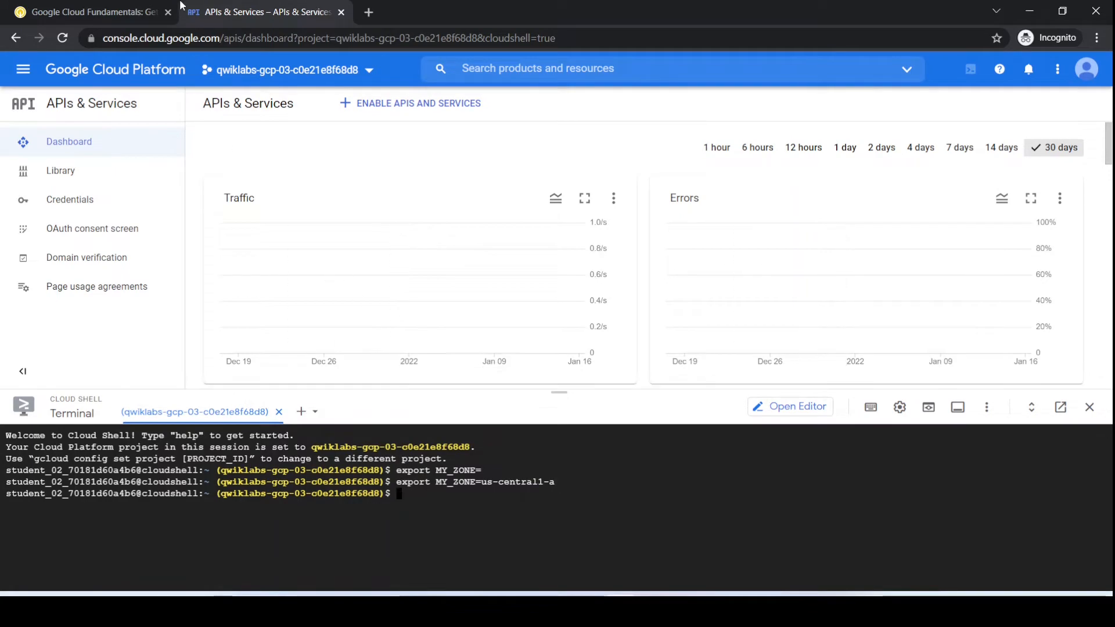
Download the mydeploy.yaml template with the lab's gsutil cp command, authorize Cloud Shell for the call, and enlarge the terminal area
{"action": "left_click", "coordinate": [140, 7]}
{"action": "scroll", "coordinate": [605, 413], "scroll_direction": "down", "scroll_amount": 3}
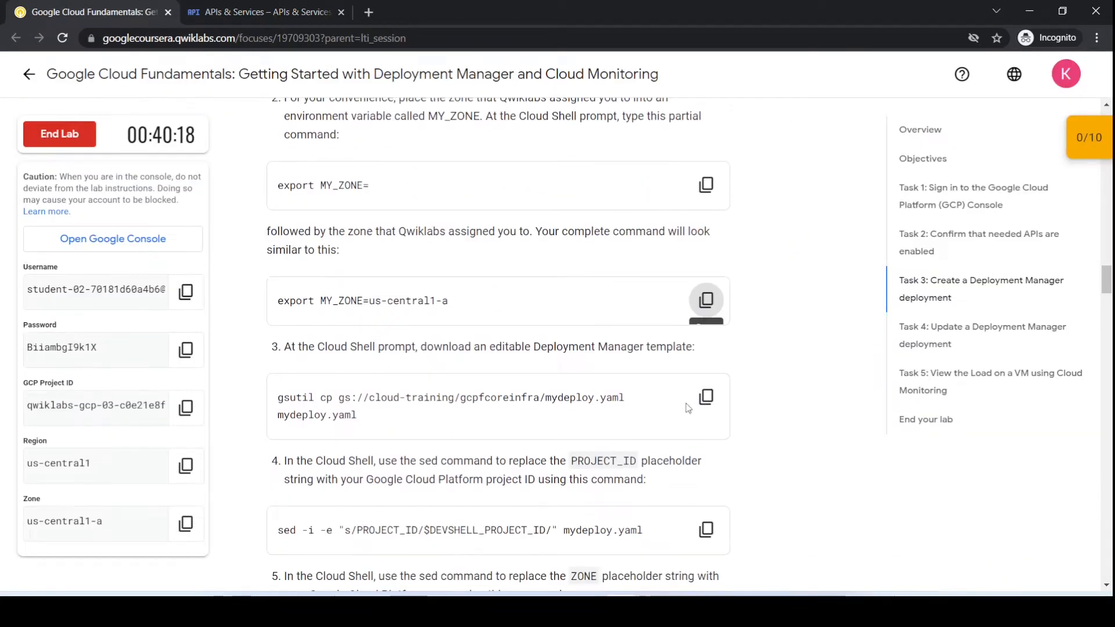
{"action": "left_click", "coordinate": [707, 397]}
{"action": "key", "text": "ctrl+Tab"}
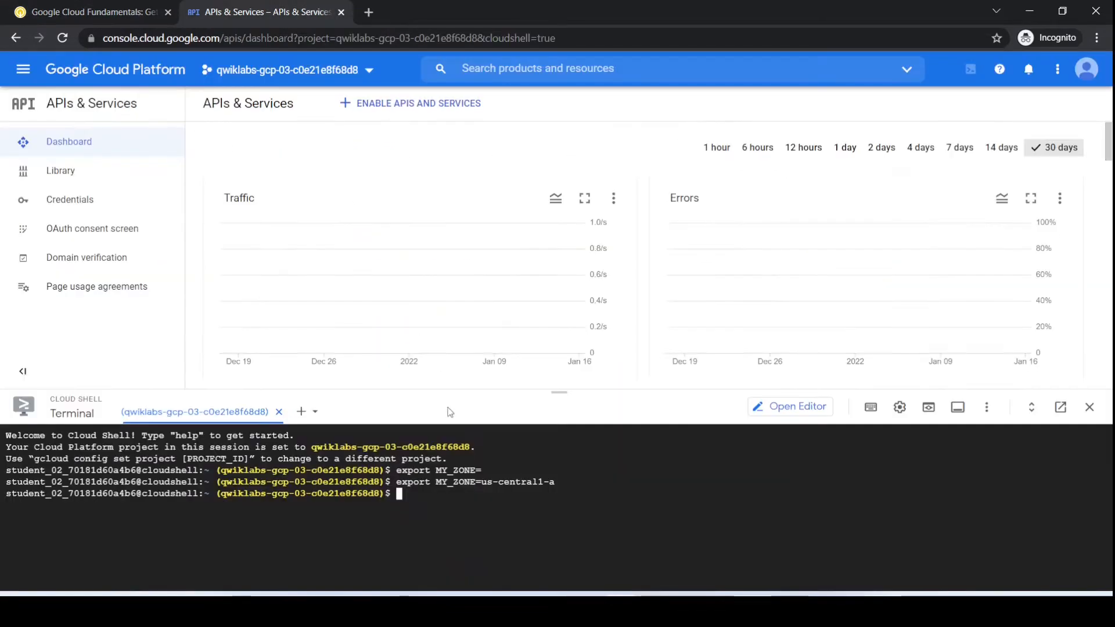
{"action": "key", "text": "ctrl+v"}
{"action": "key", "text": "Return"}
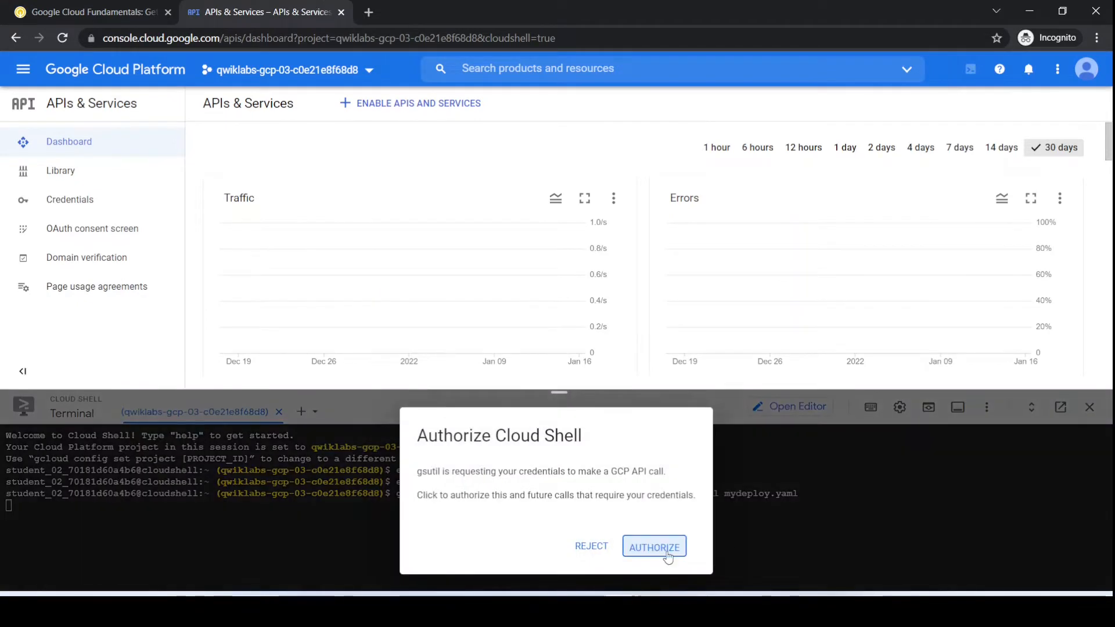
{"action": "left_click", "coordinate": [666, 555]}
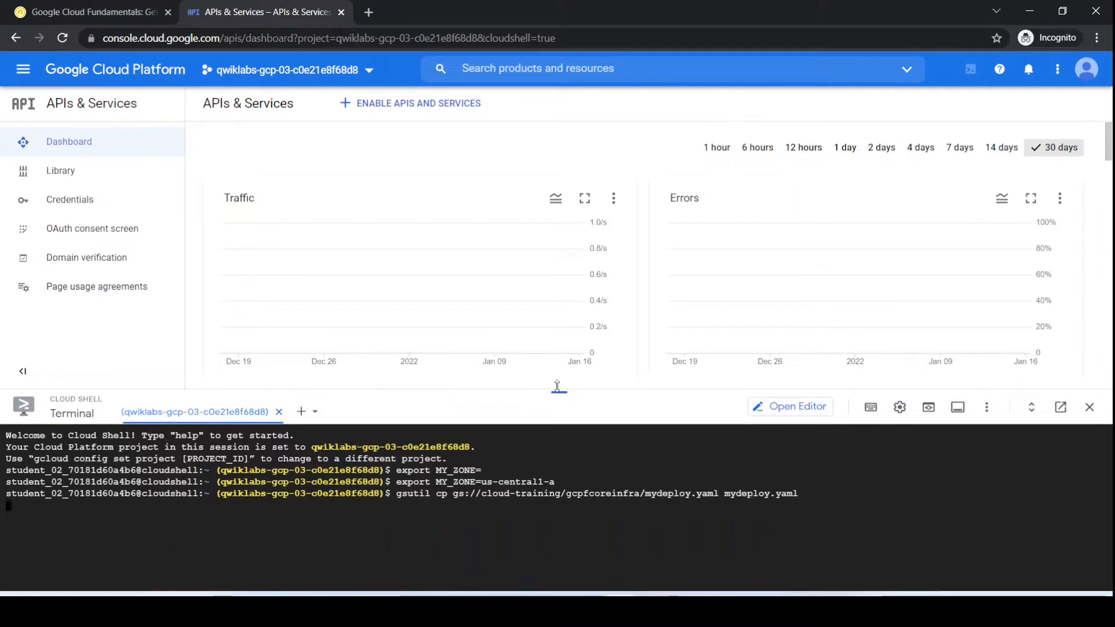
{"action": "left_click_drag", "start_coordinate": [552, 385], "coordinate": [552, 254]}
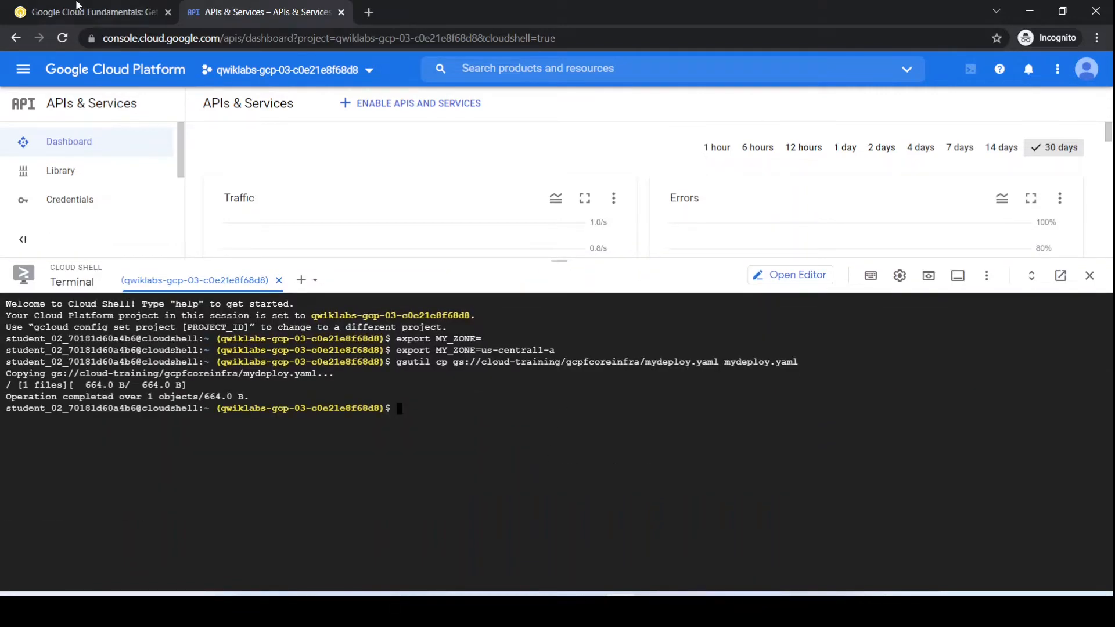
Replace the PROJECT_ID placeholder in mydeploy.yaml by running the lab's sed command with $DEVSHELL_PROJECT_ID in Cloud Shell
{"action": "left_click", "coordinate": [77, 6]}
{"action": "left_click", "coordinate": [706, 529]}
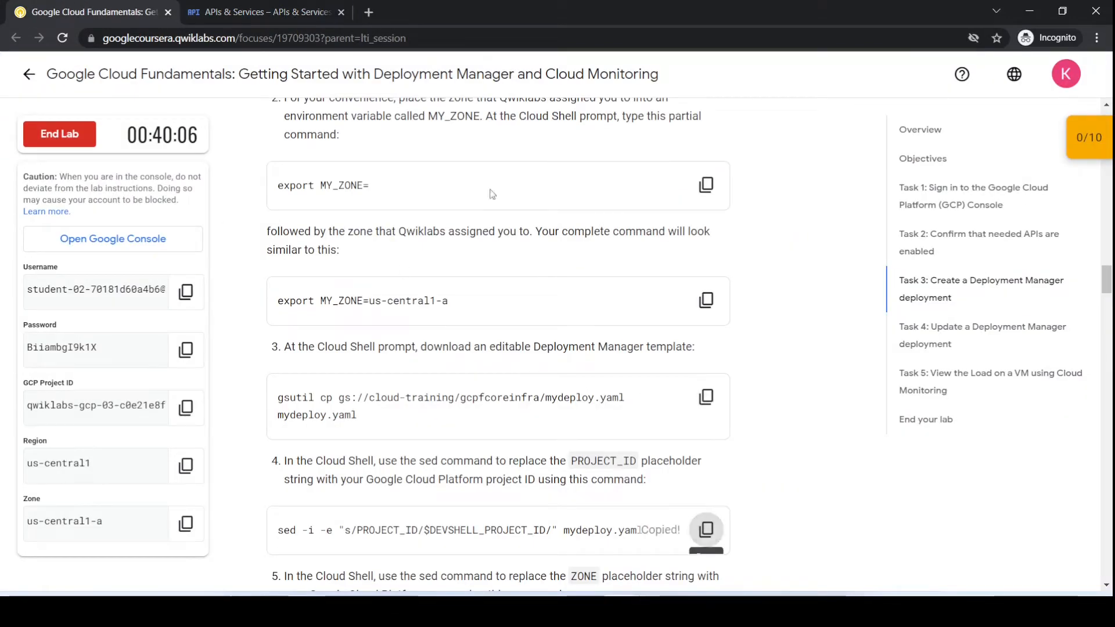
{"action": "key", "text": "ctrl+Tab"}
{"action": "key", "text": "ctrl+v"}
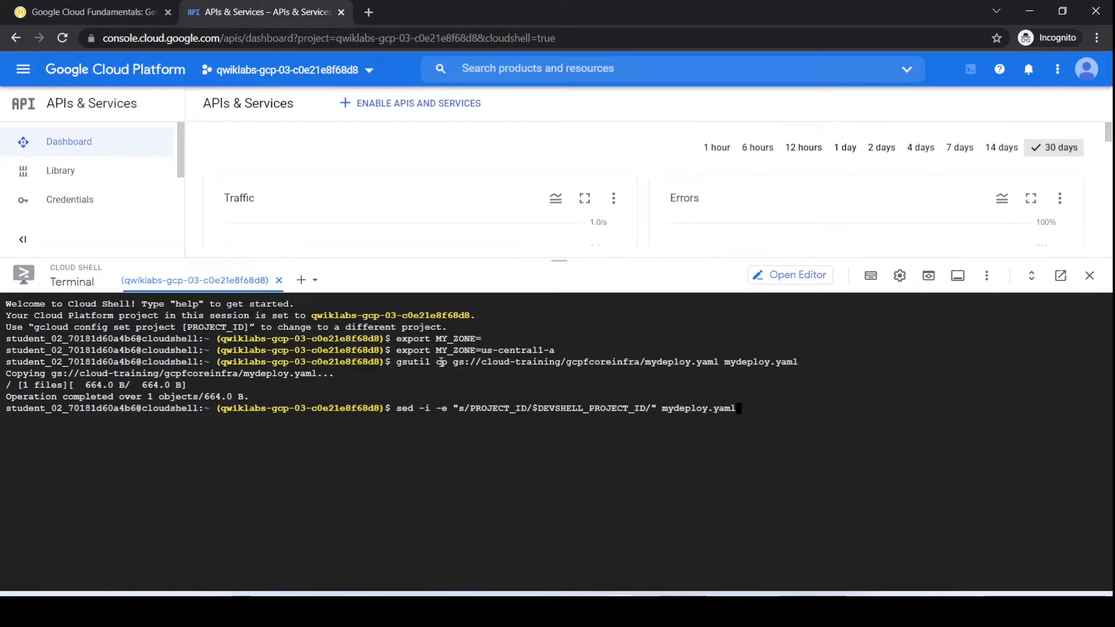
{"action": "key", "text": "Return"}
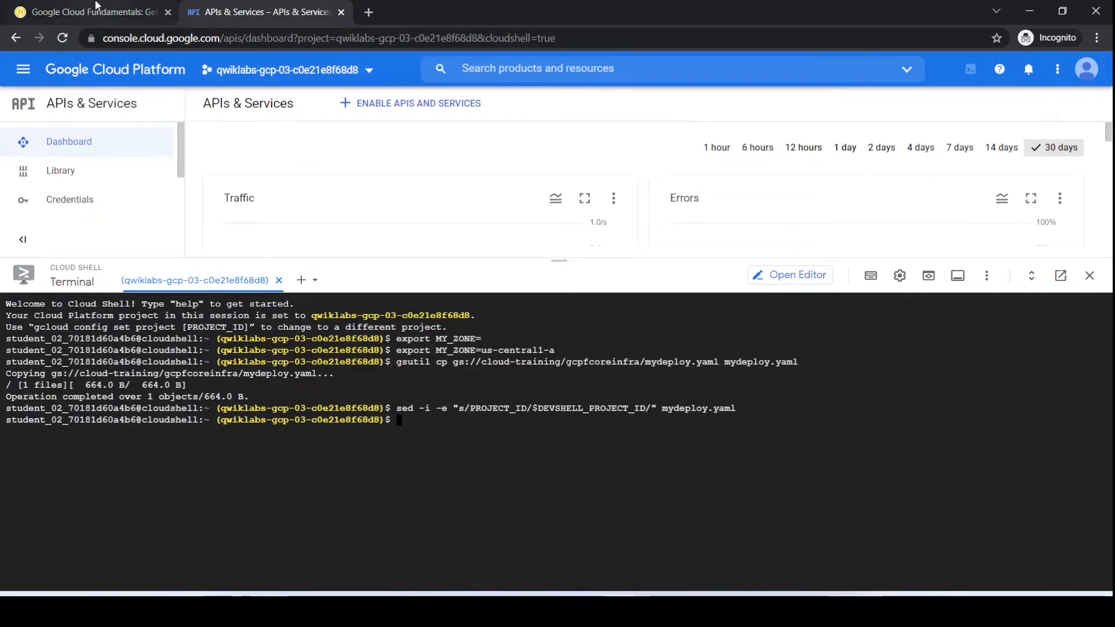
Replace the ZONE placeholder in mydeploy.yaml by running the lab's sed command with $MY_ZONE in Cloud Shell
{"action": "left_click", "coordinate": [96, 10]}
{"action": "scroll", "coordinate": [623, 269], "scroll_direction": "down", "scroll_amount": 3}
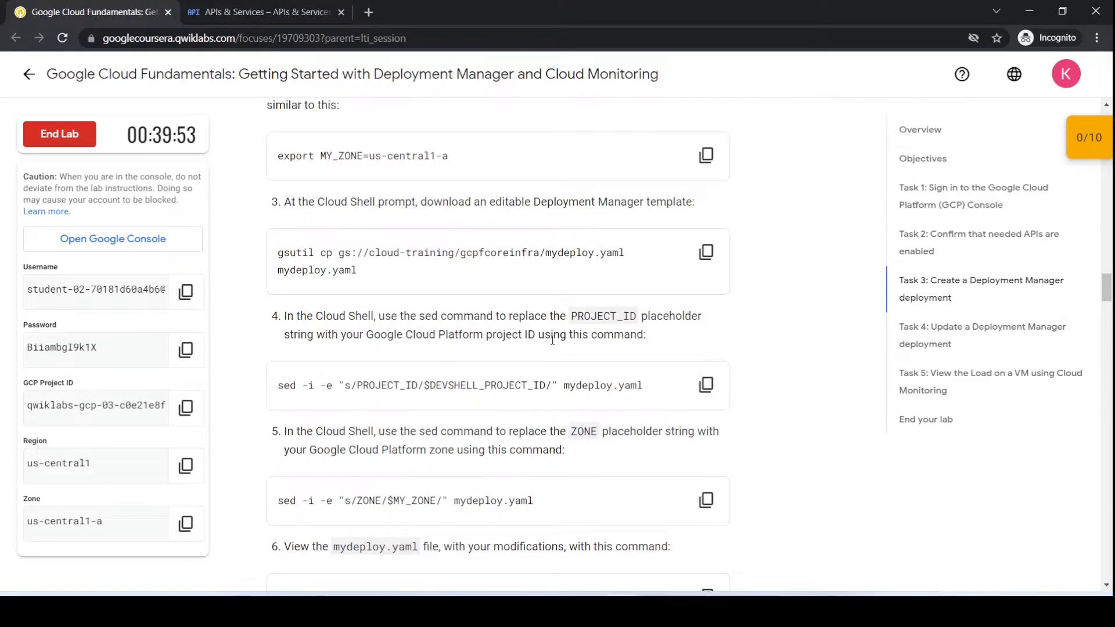
{"action": "scroll", "coordinate": [608, 408], "scroll_direction": "down", "scroll_amount": 3}
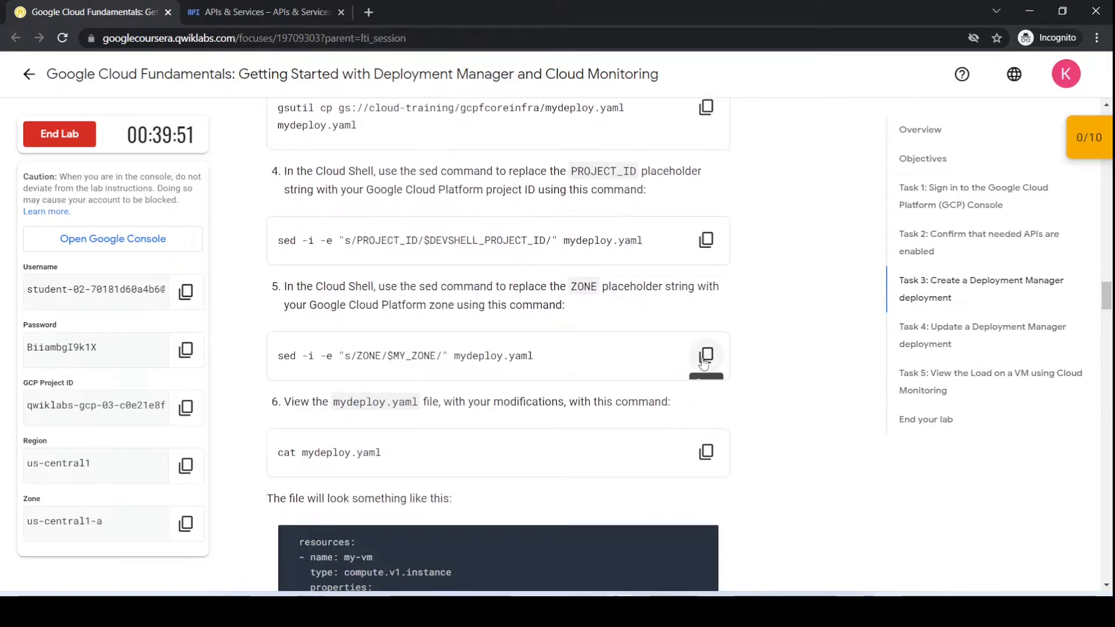
{"action": "left_click", "coordinate": [704, 361]}
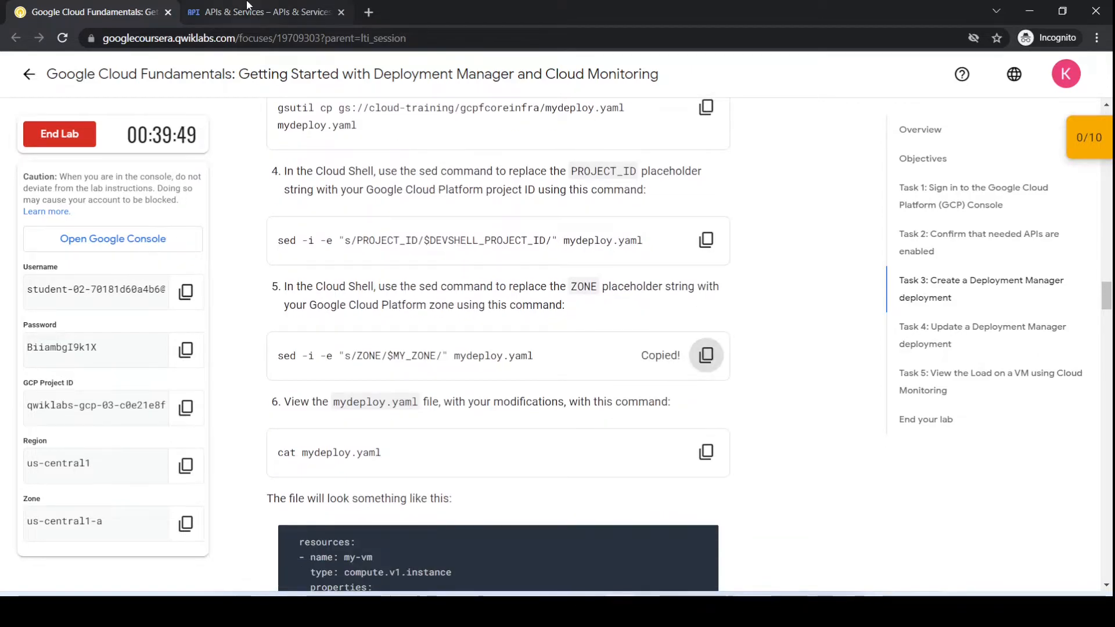
{"action": "key", "text": "ctrl+Tab"}
{"action": "key", "text": "ctrl+v"}
{"action": "key", "text": "Return"}
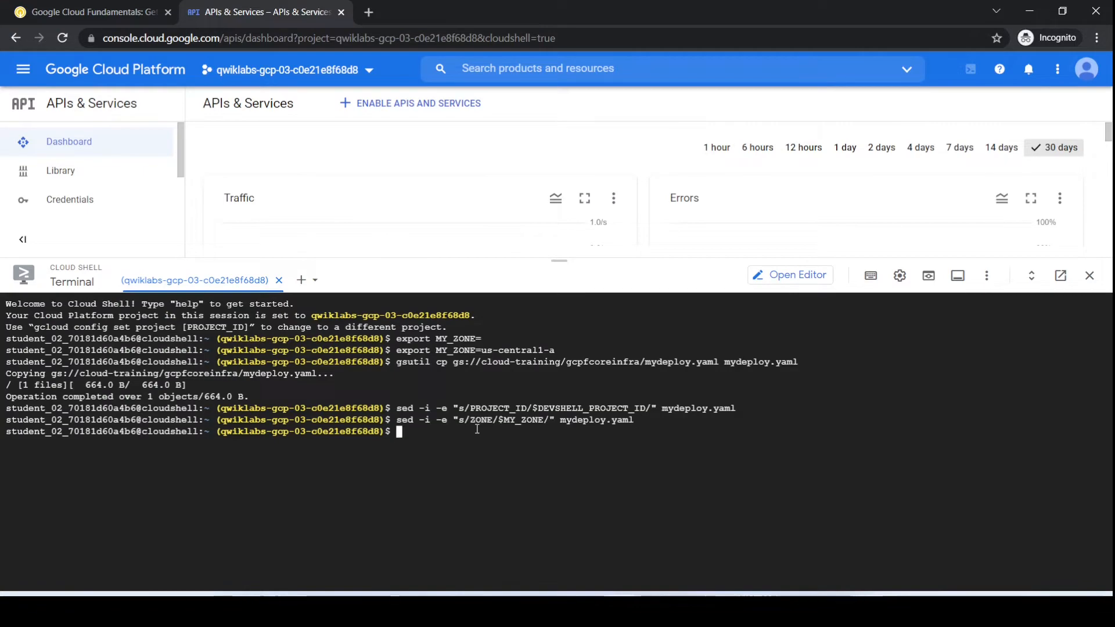
Display the modified template in Cloud Shell by copying and running "cat mydeploy.yaml" from the lab instructions
{"action": "left_click", "coordinate": [55, 7]}
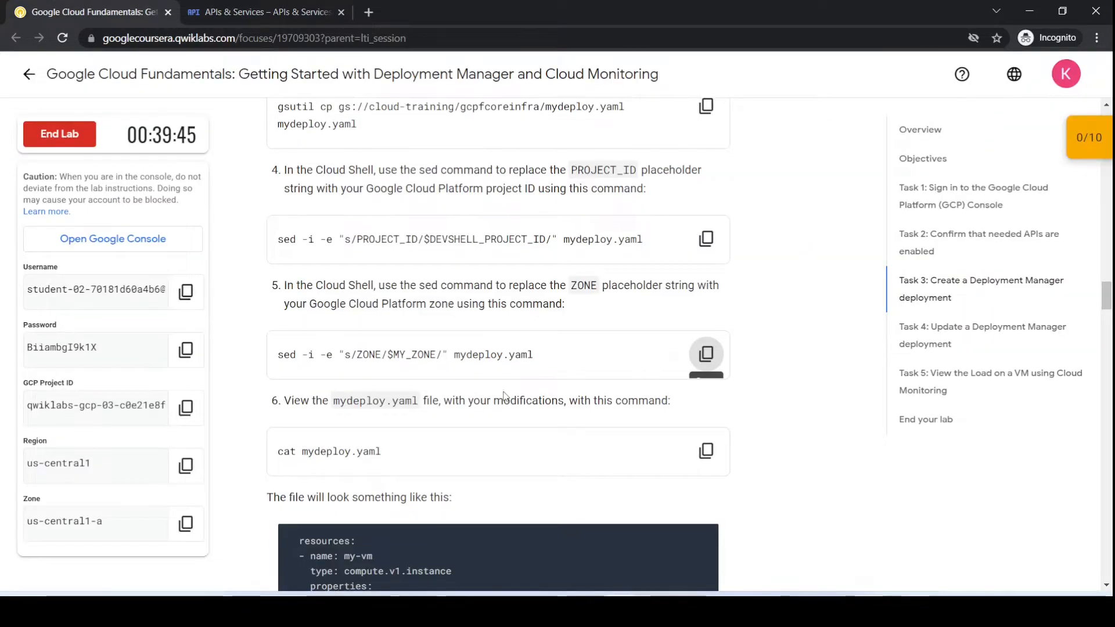
{"action": "scroll", "coordinate": [493, 319], "scroll_direction": "down", "scroll_amount": 3}
{"action": "left_click", "coordinate": [706, 307]}
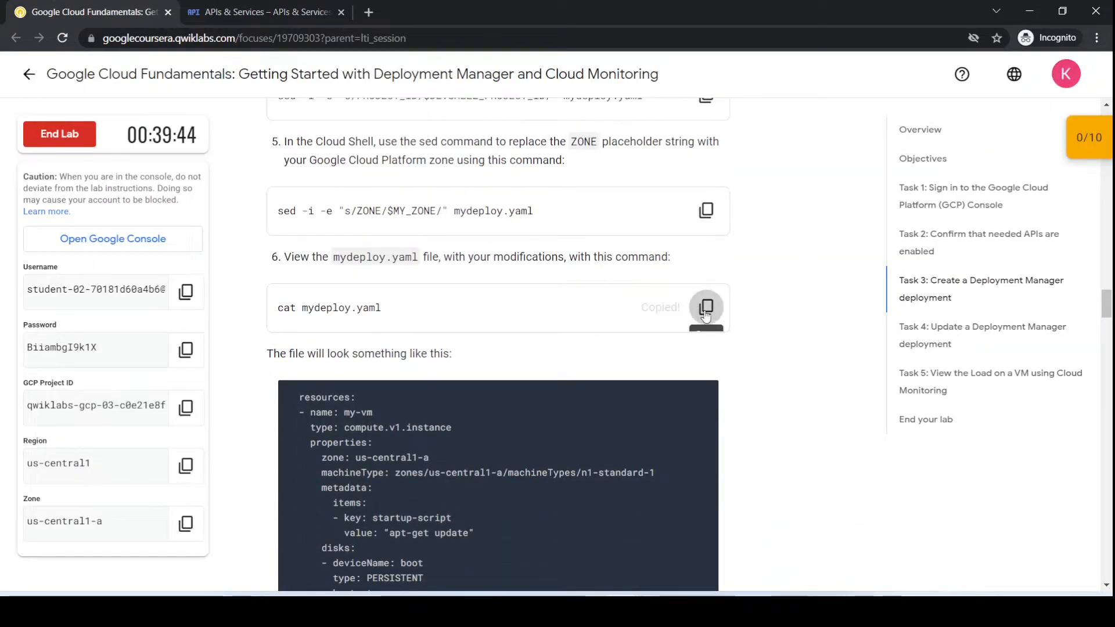
{"action": "key", "text": "ctrl+Tab"}
{"action": "key", "text": "ctrl+v"}
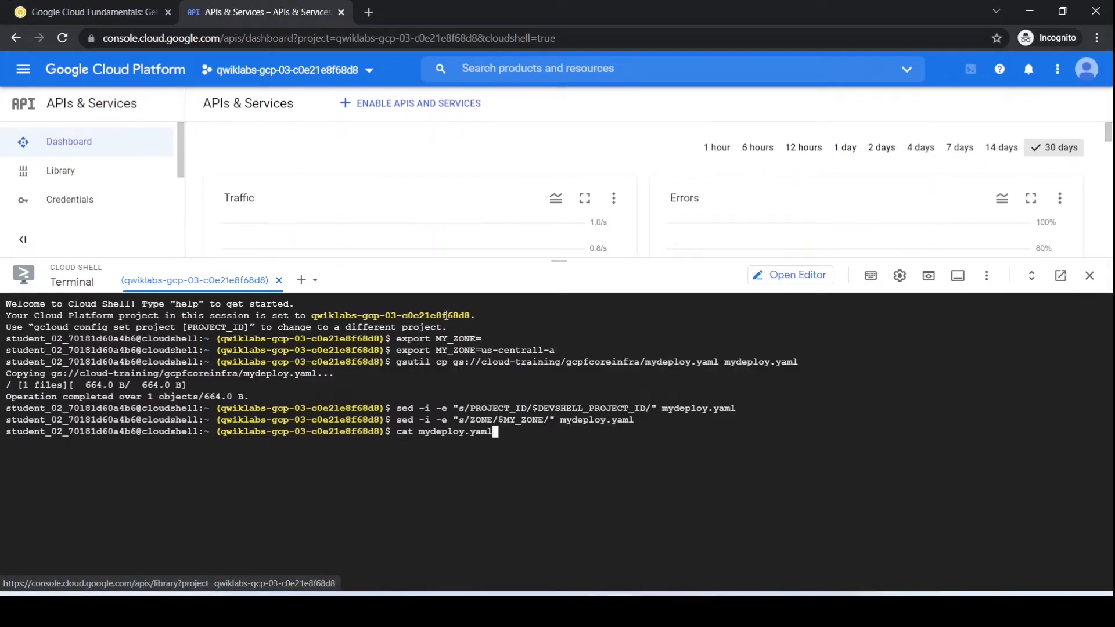
{"action": "key", "text": "Return"}
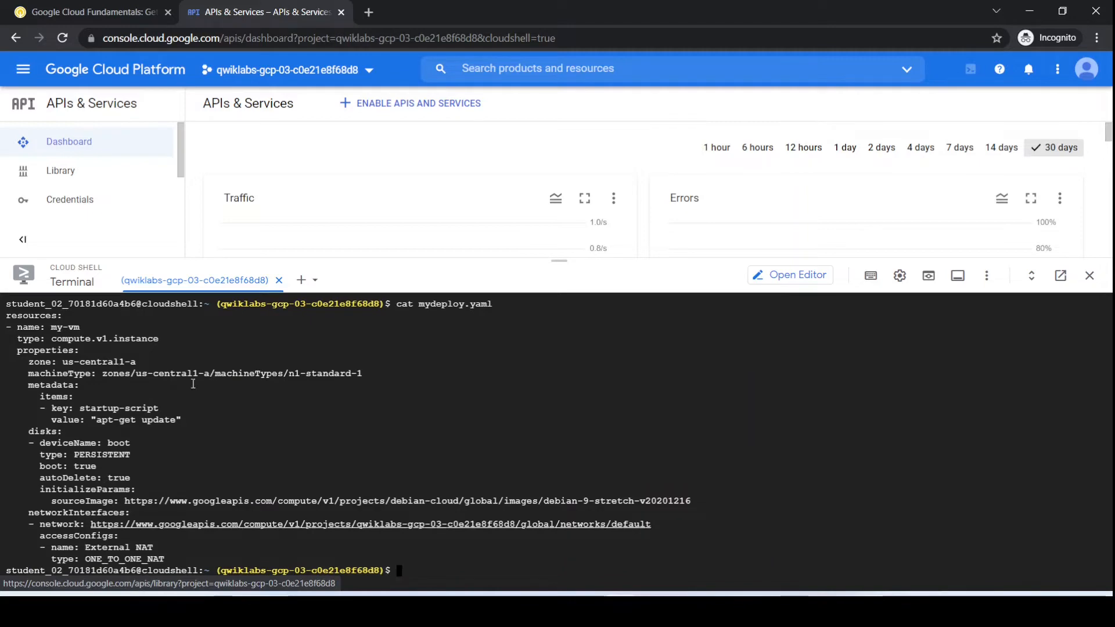
Build the deployment my-first-depl from mydeploy.yaml by running the lab's gcloud deployment-manager deployments create command in Cloud Shell
{"action": "key", "text": "ctrl+shift+Tab"}
{"action": "scroll", "coordinate": [461, 335], "scroll_direction": "down", "scroll_amount": 2}
{"action": "scroll", "coordinate": [461, 336], "scroll_direction": "down", "scroll_amount": 10}
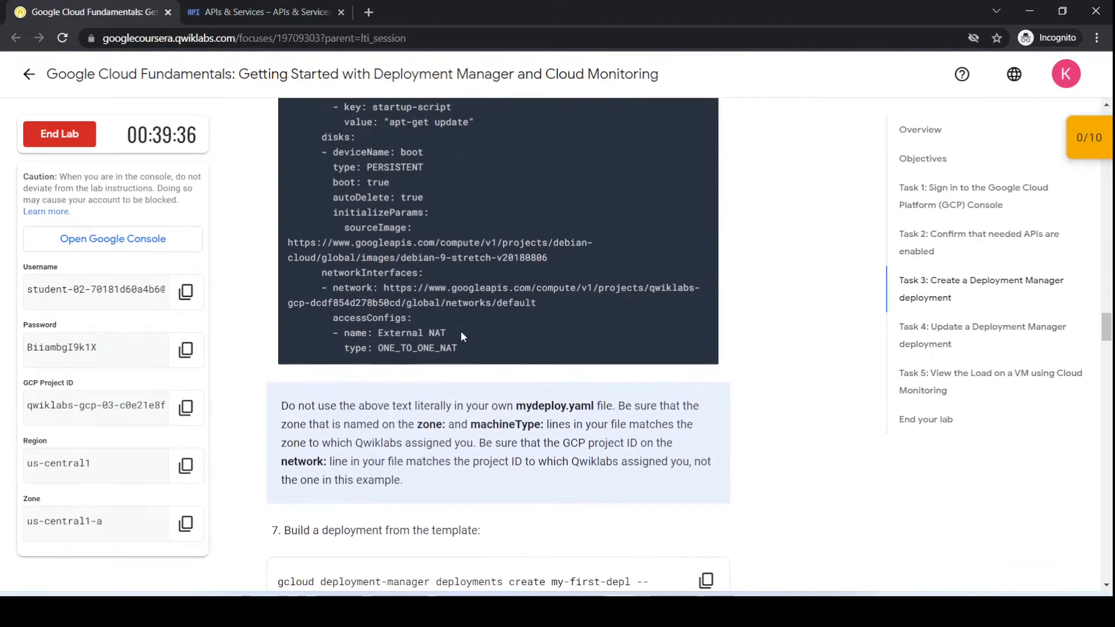
{"action": "scroll", "coordinate": [540, 331], "scroll_direction": "down", "scroll_amount": 1}
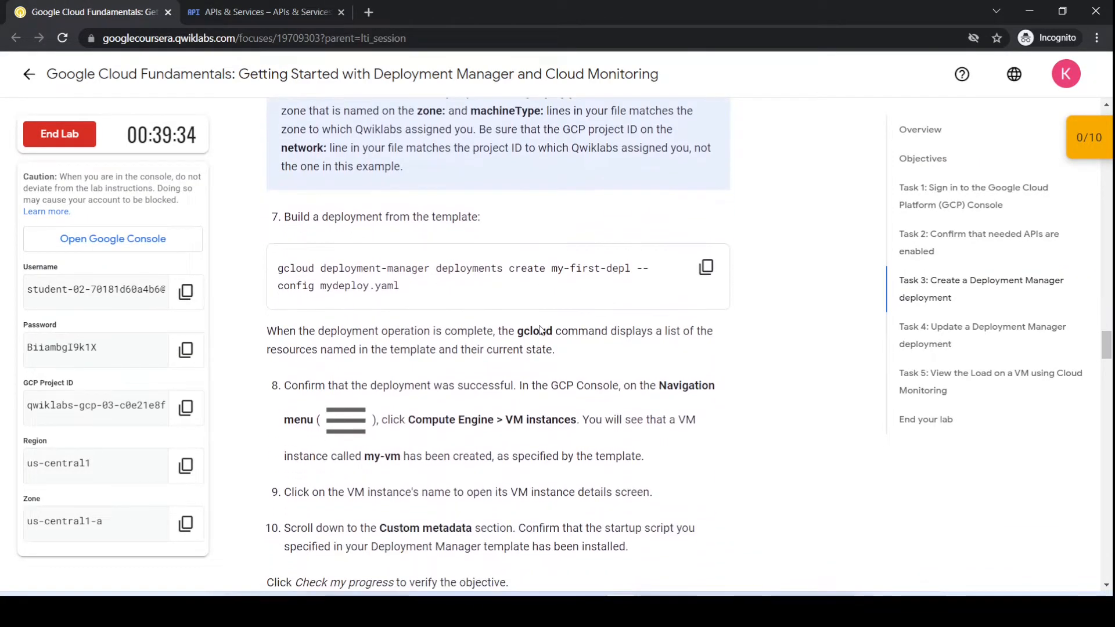
{"action": "left_click", "coordinate": [706, 267]}
{"action": "key", "text": "ctrl+Tab"}
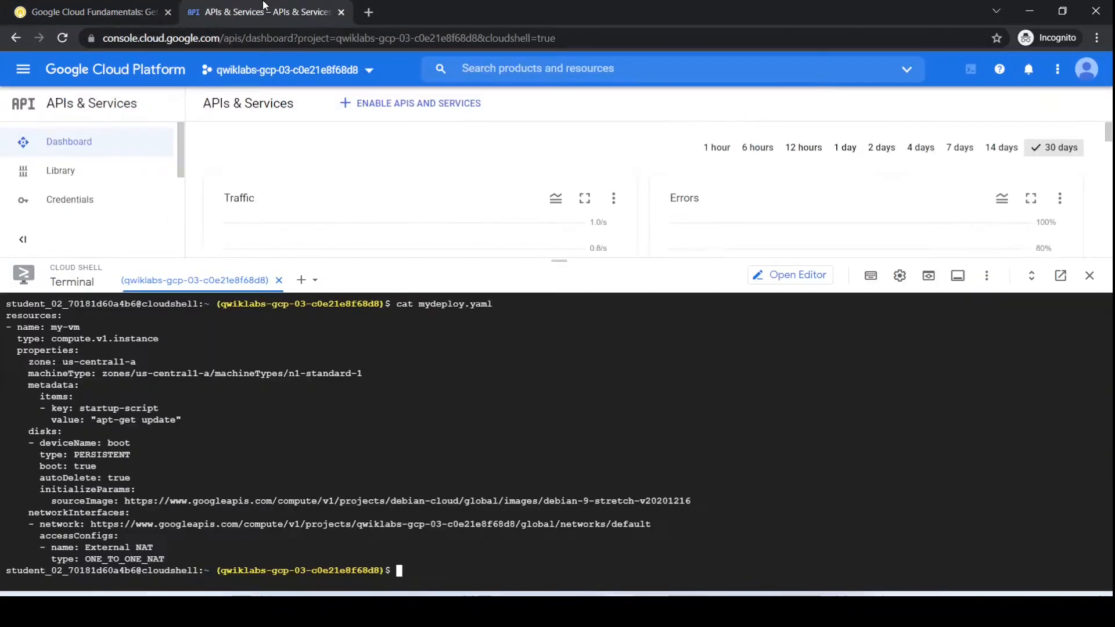
{"action": "key", "text": "ctrl+v"}
{"action": "key", "text": "Return"}
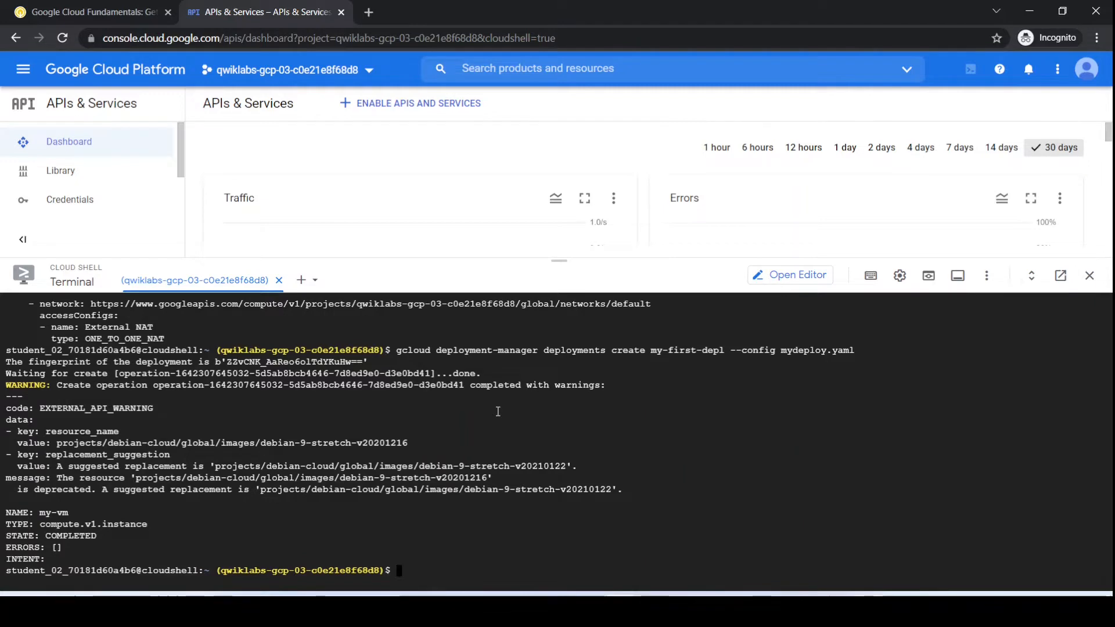
Consult the lab's deployment confirmation steps and open the Compute Engine VM instances page in the console
{"action": "left_click", "coordinate": [51, 7]}
{"action": "scroll", "coordinate": [523, 236], "scroll_direction": "down", "scroll_amount": 3}
{"action": "scroll", "coordinate": [522, 236], "scroll_direction": "up", "scroll_amount": 1}
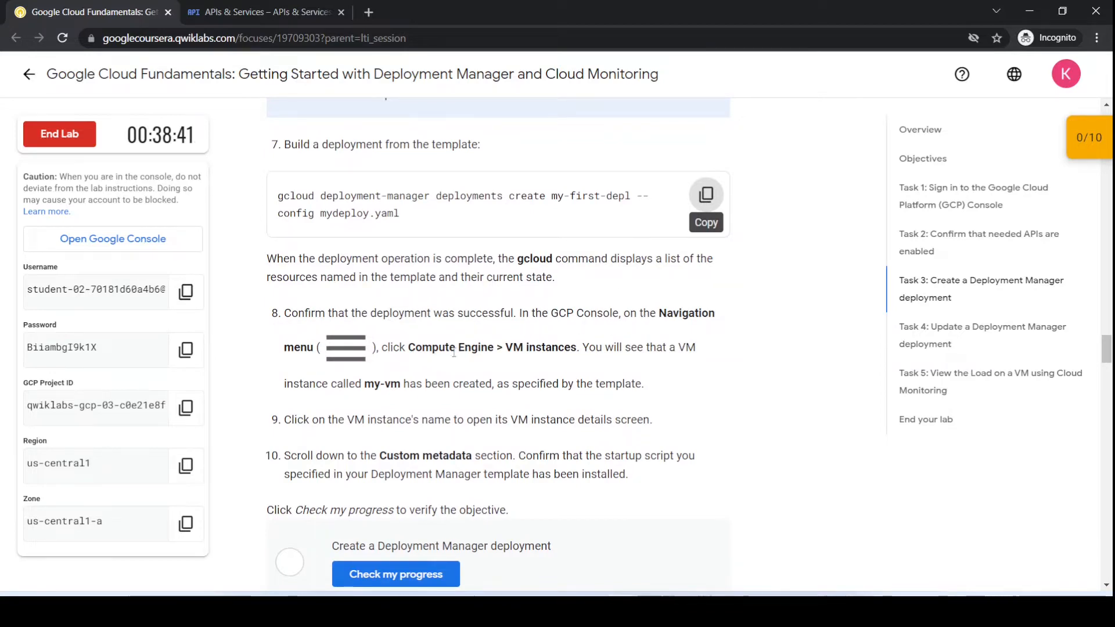
{"action": "left_click", "coordinate": [263, 12]}
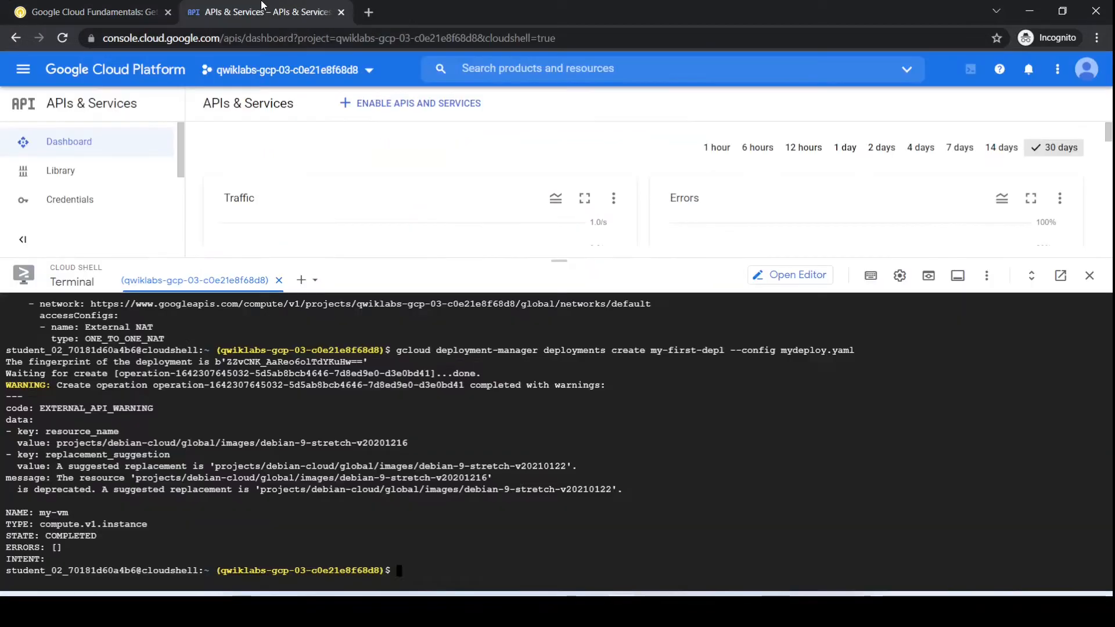
{"action": "left_click", "coordinate": [22, 72]}
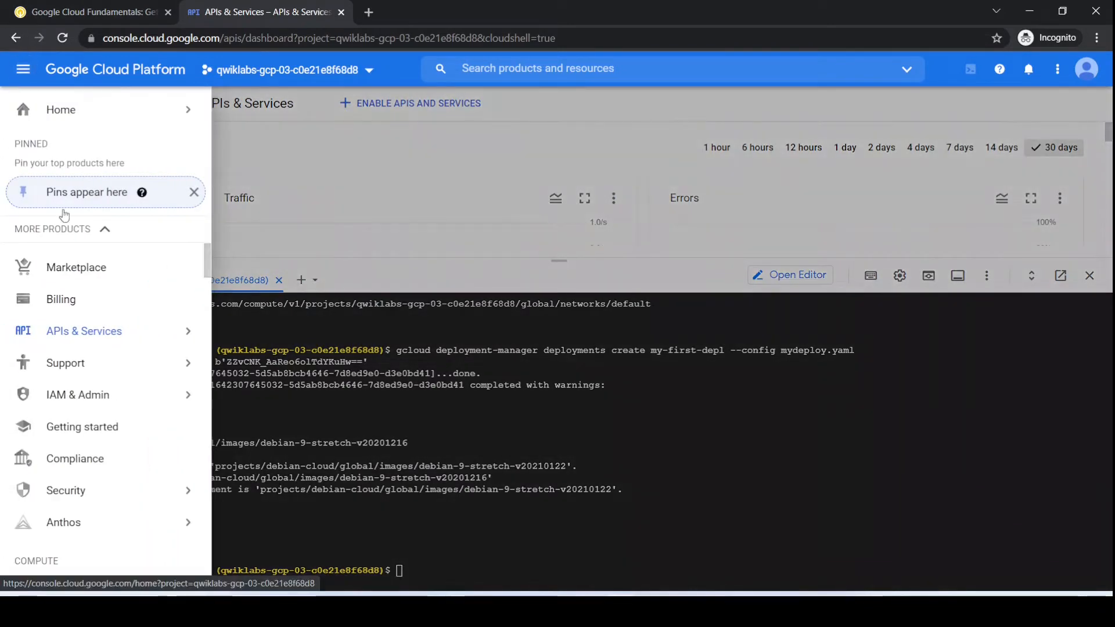
{"action": "scroll", "coordinate": [90, 401], "scroll_direction": "down", "scroll_amount": 3}
{"action": "mouse_move", "coordinate": [87, 407]}
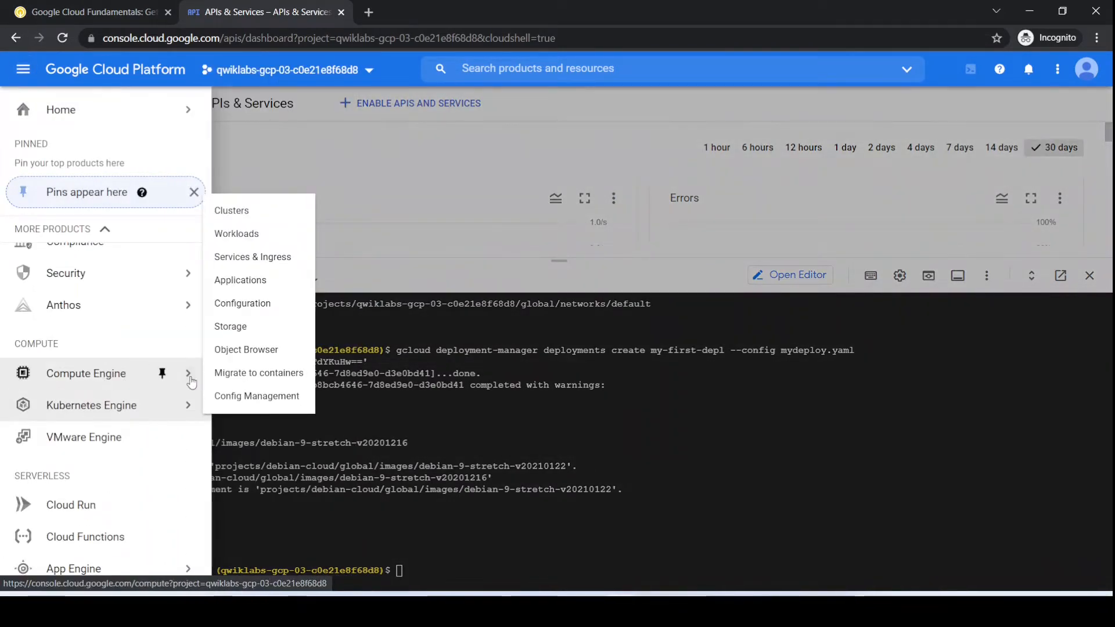
{"action": "mouse_move", "coordinate": [70, 380]}
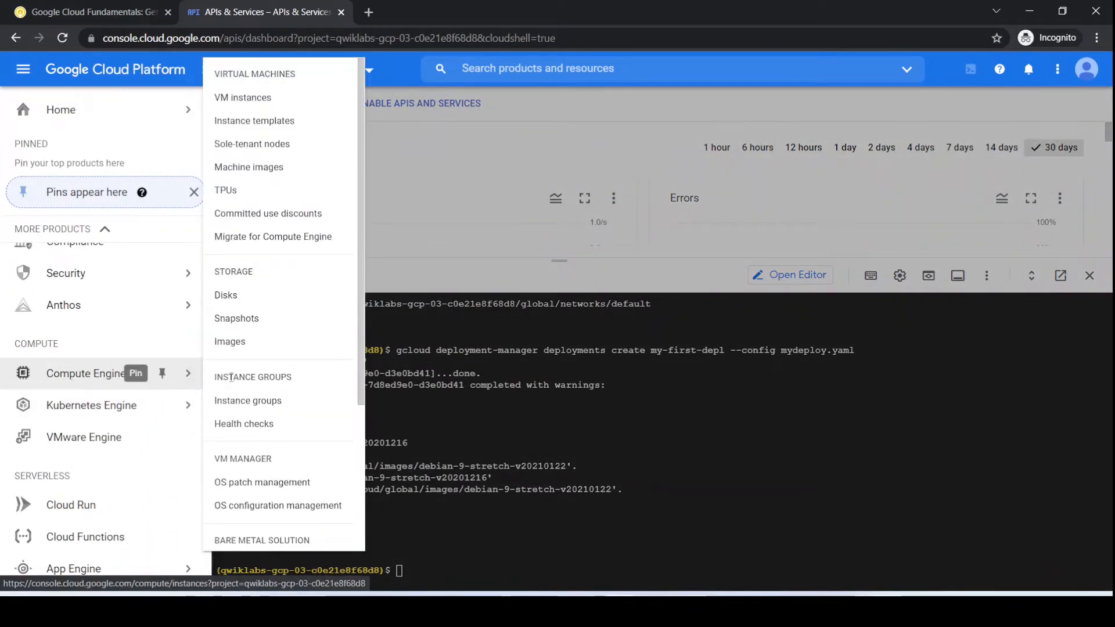
{"action": "left_click", "coordinate": [229, 97]}
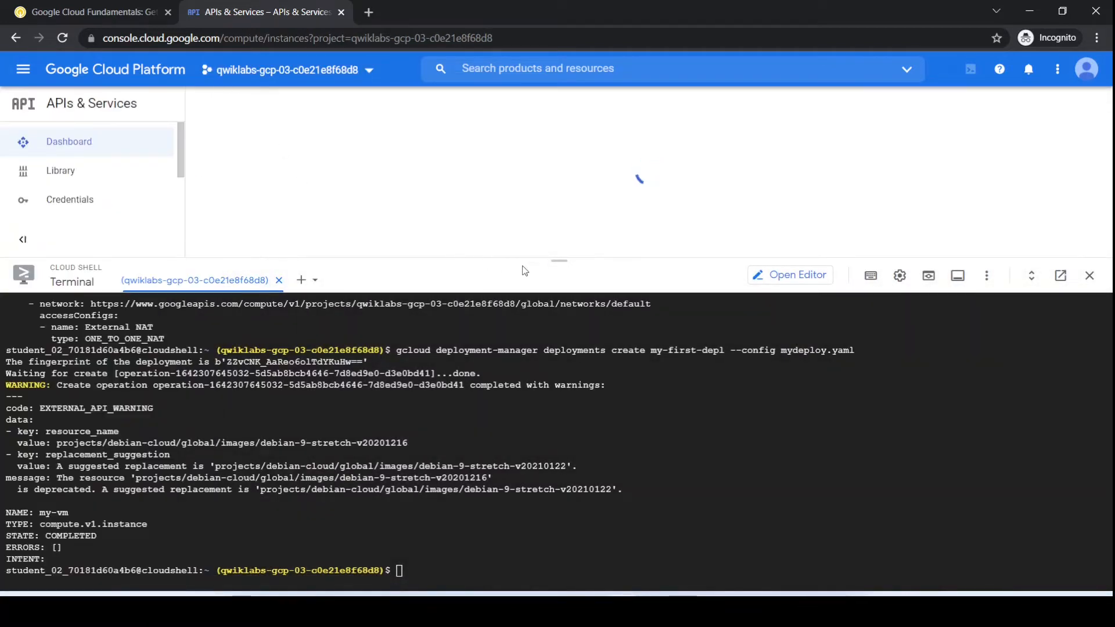
Open the details page of the my-vm instance, checking the lab's confirmation steps and closing the tutorial panel
{"action": "left_click_drag", "start_coordinate": [559, 278], "coordinate": [485, 384]}
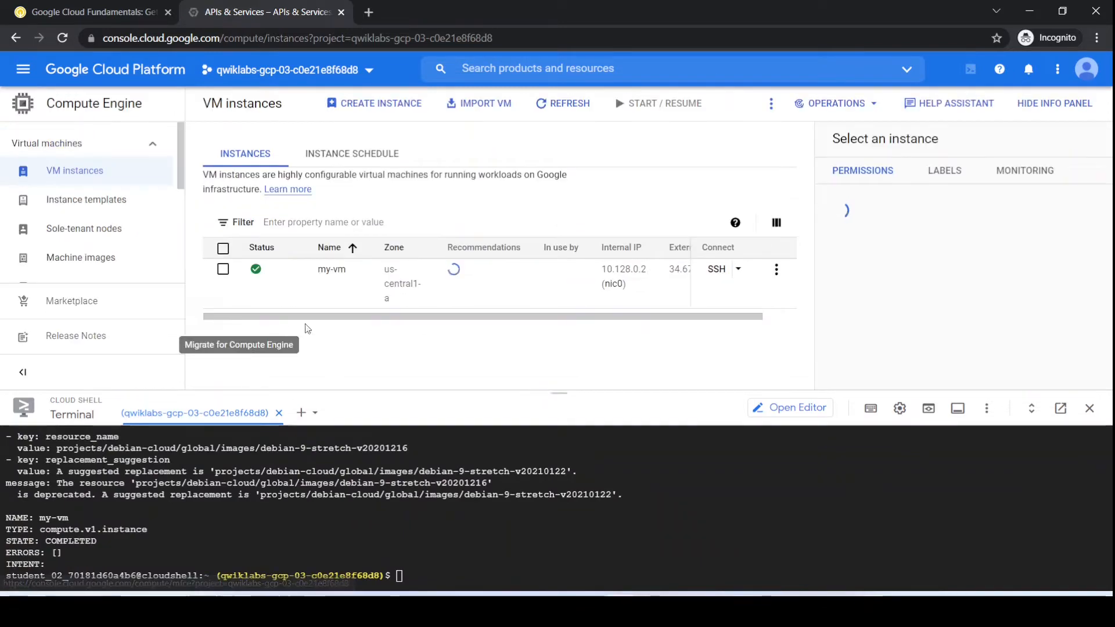
{"action": "left_click", "coordinate": [34, 5]}
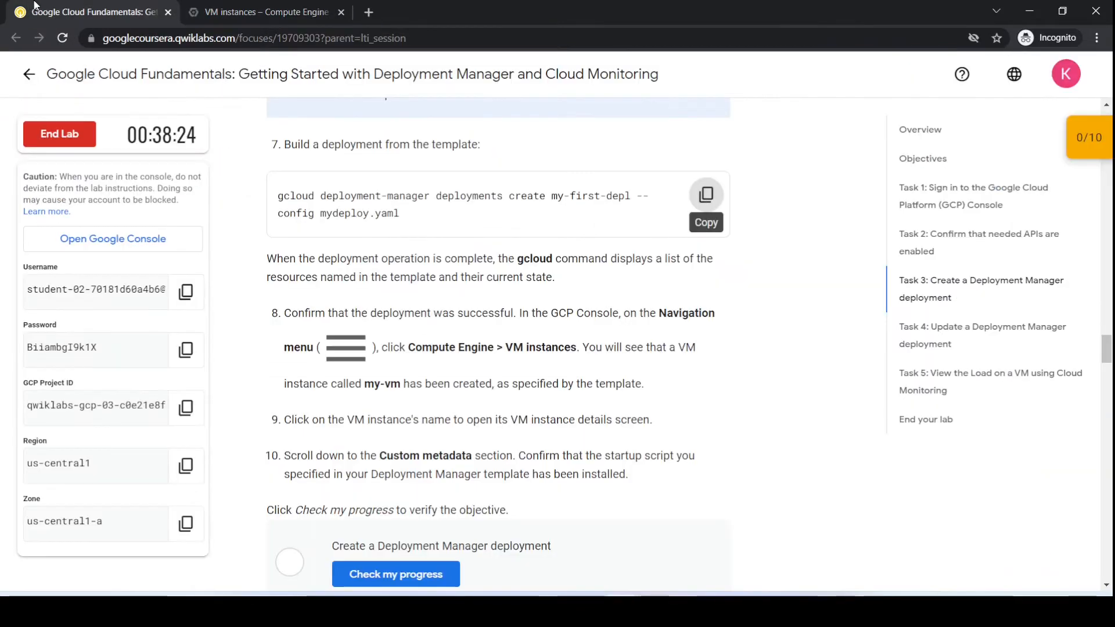
{"action": "scroll", "coordinate": [522, 395], "scroll_direction": "down", "scroll_amount": 1}
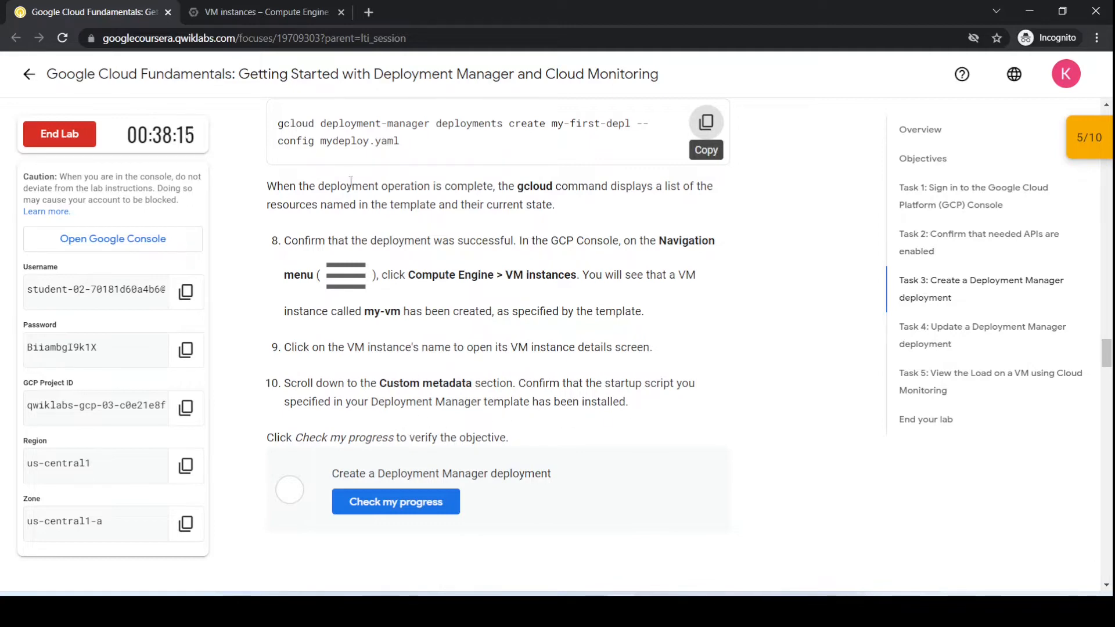
{"action": "left_click", "coordinate": [313, 11]}
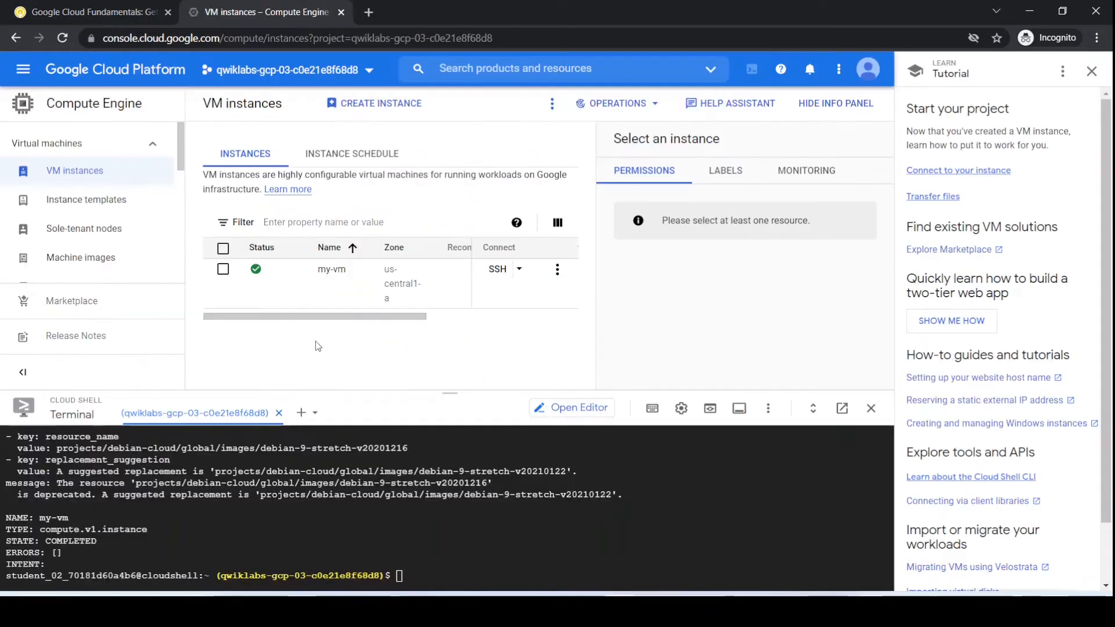
{"action": "left_click", "coordinate": [330, 273]}
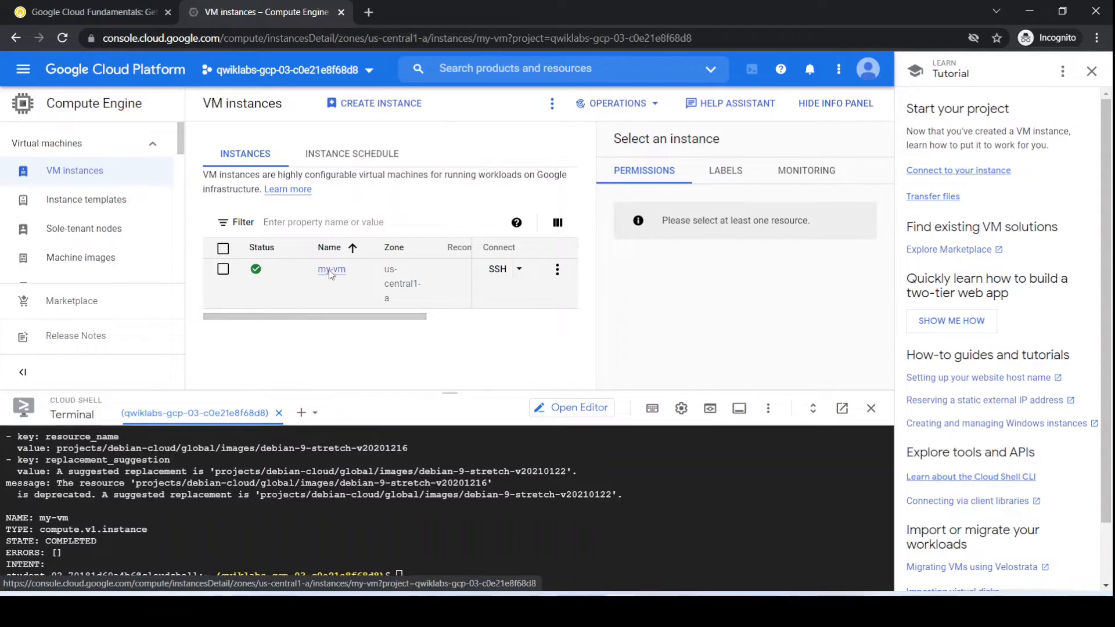
{"action": "left_click", "coordinate": [1091, 71]}
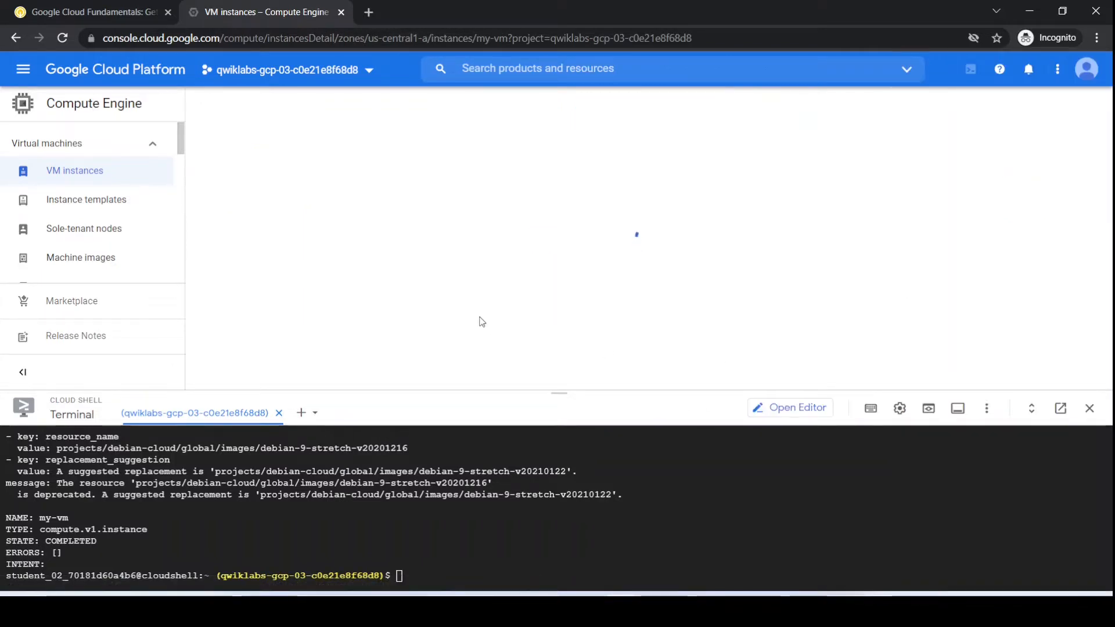
Examine my-vm's Custom metadata section to confirm the startup script from the deployment template
{"action": "left_click_drag", "start_coordinate": [559, 393], "coordinate": [558, 485]}
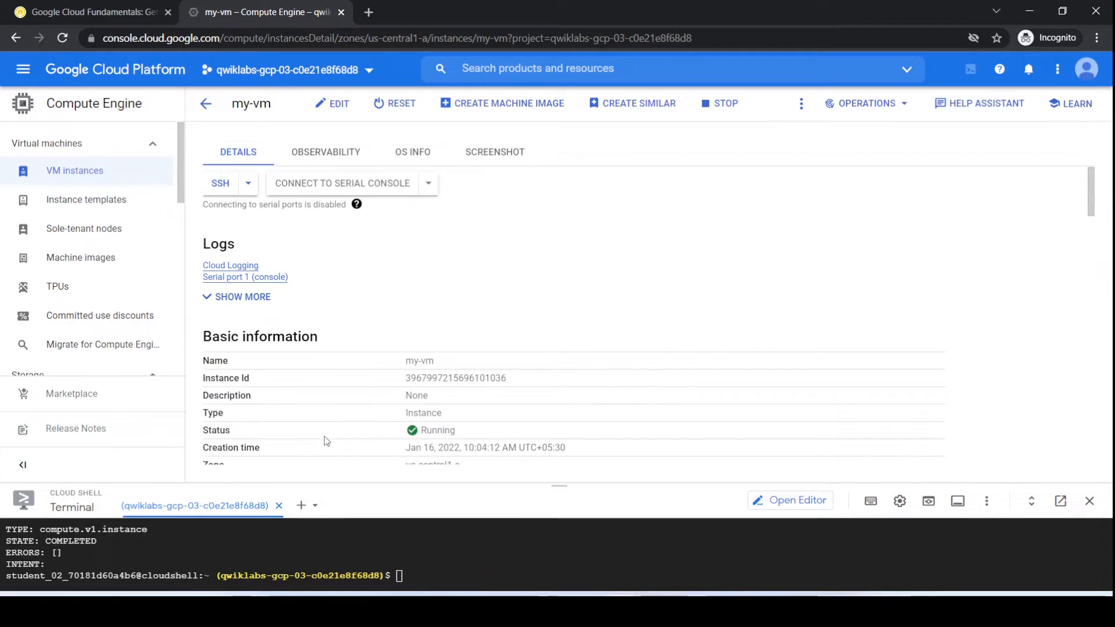
{"action": "scroll", "coordinate": [608, 367], "scroll_direction": "down", "scroll_amount": 10}
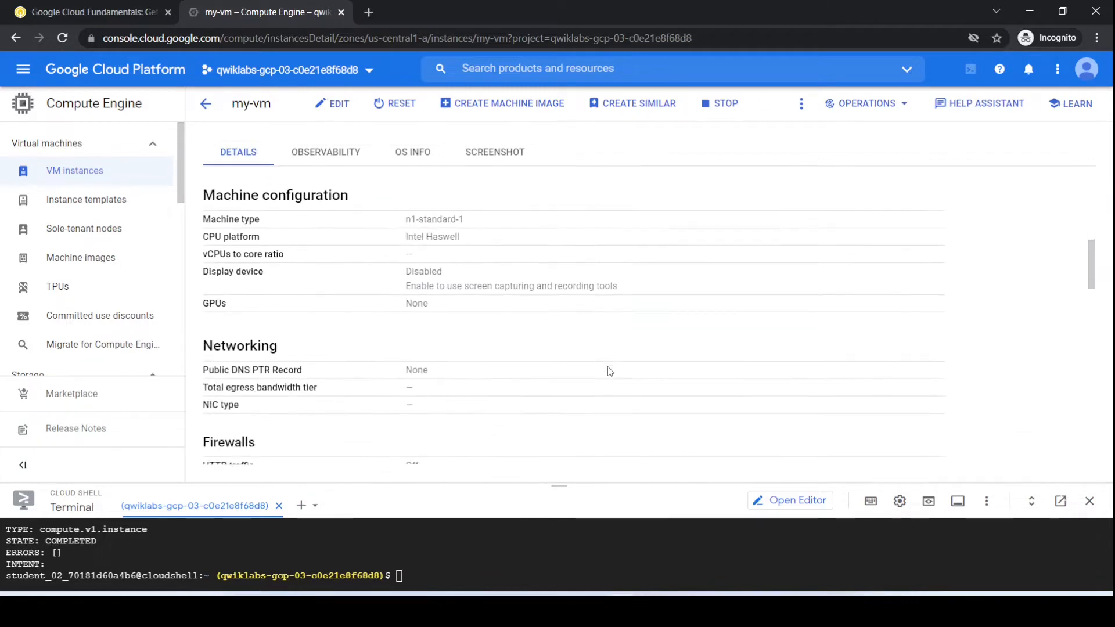
{"action": "scroll", "coordinate": [607, 367], "scroll_direction": "down", "scroll_amount": 5}
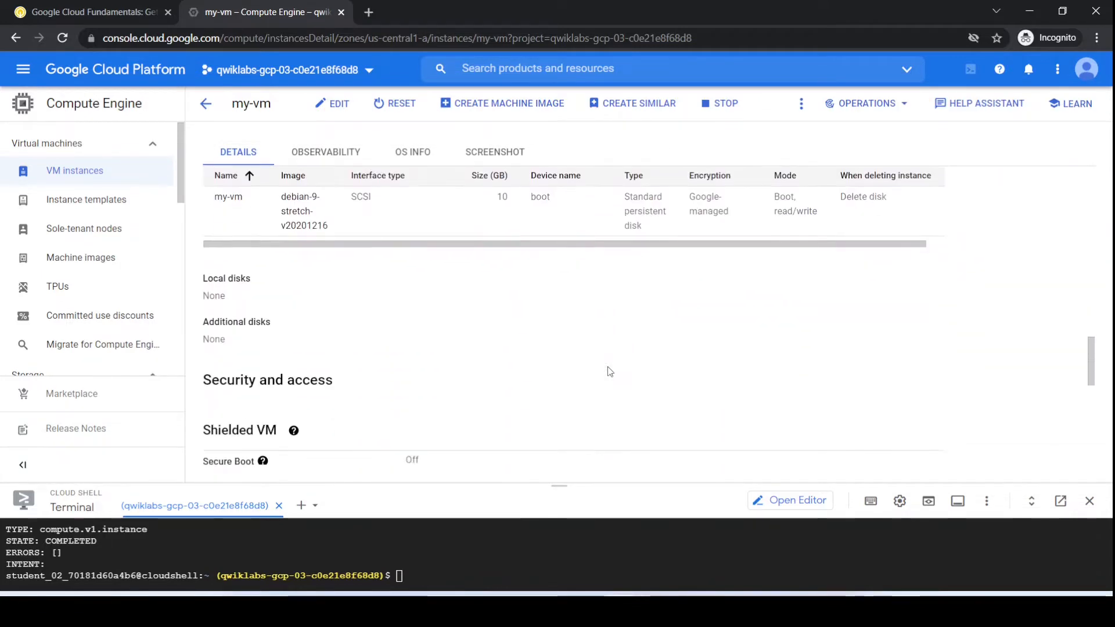
{"action": "scroll", "coordinate": [607, 367], "scroll_direction": "down", "scroll_amount": 10}
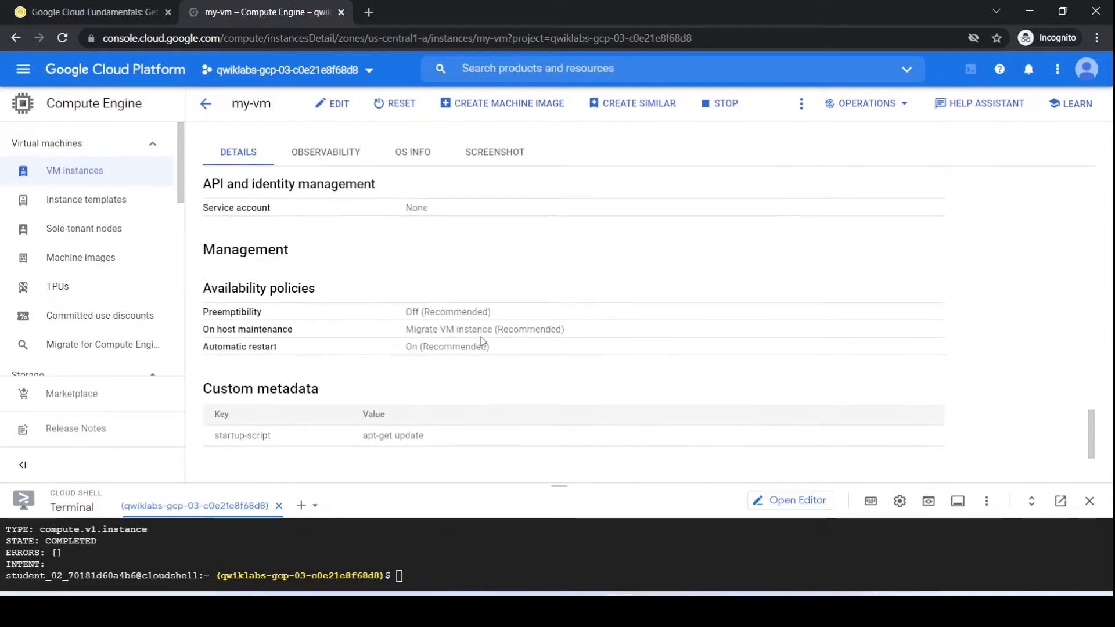
{"action": "scroll", "coordinate": [516, 328], "scroll_direction": "down", "scroll_amount": 1}
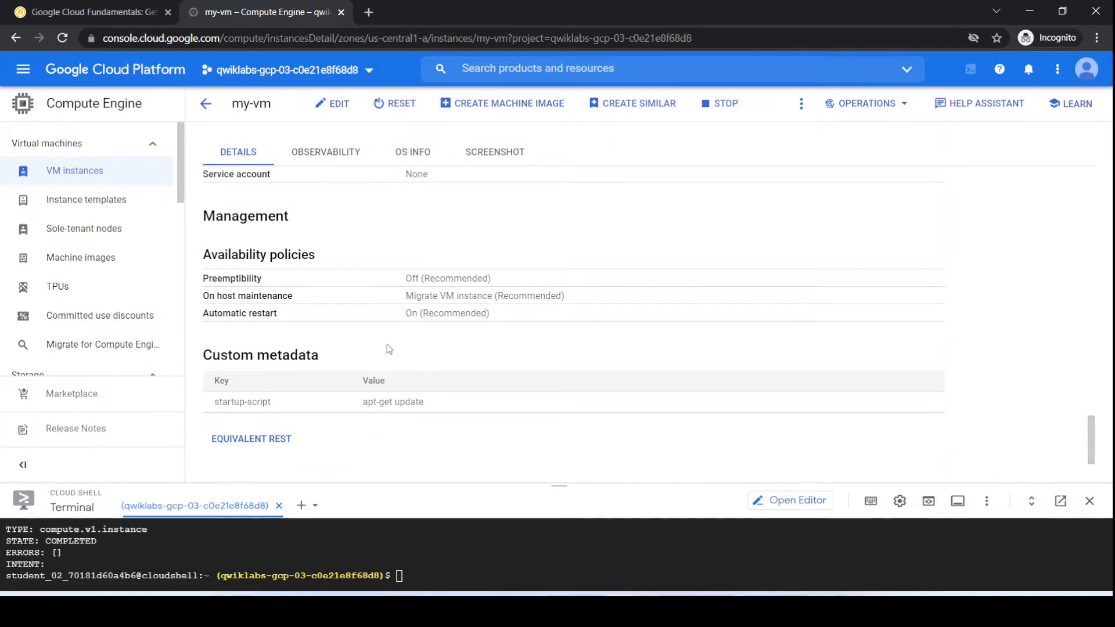
Check the lab progress for the "Create a Deployment Manager deployment" objective
{"action": "left_click", "coordinate": [141, 22]}
{"action": "scroll", "coordinate": [490, 384], "scroll_direction": "down", "scroll_amount": 1}
{"action": "left_click", "coordinate": [393, 430]}
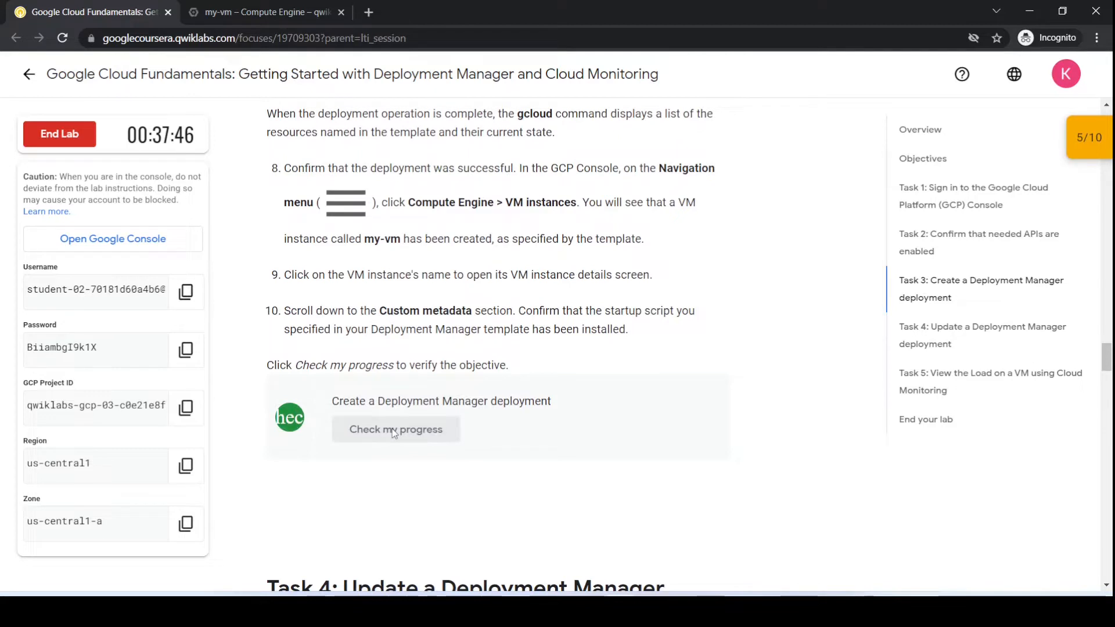
Open mydeploy.yaml for editing by copying Task 4's "nano mydeploy.yaml" command from the lab and running it in an enlarged Cloud Shell
{"action": "scroll", "coordinate": [438, 480], "scroll_direction": "down", "scroll_amount": 5}
{"action": "scroll", "coordinate": [440, 480], "scroll_direction": "down", "scroll_amount": 1}
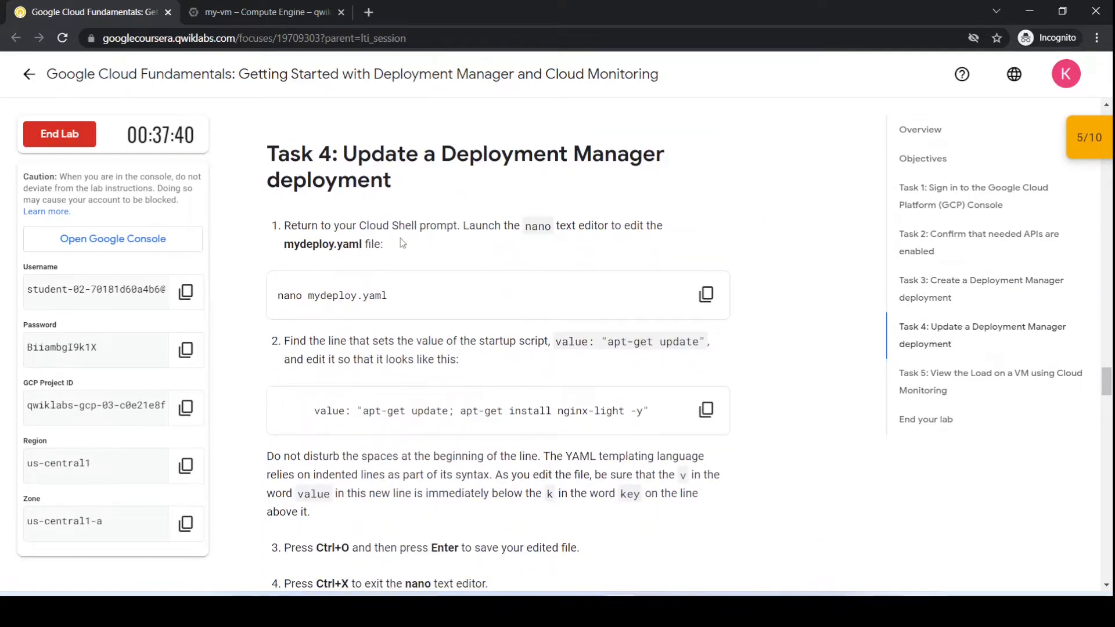
{"action": "left_click", "coordinate": [706, 294]}
{"action": "left_click", "coordinate": [300, 7]}
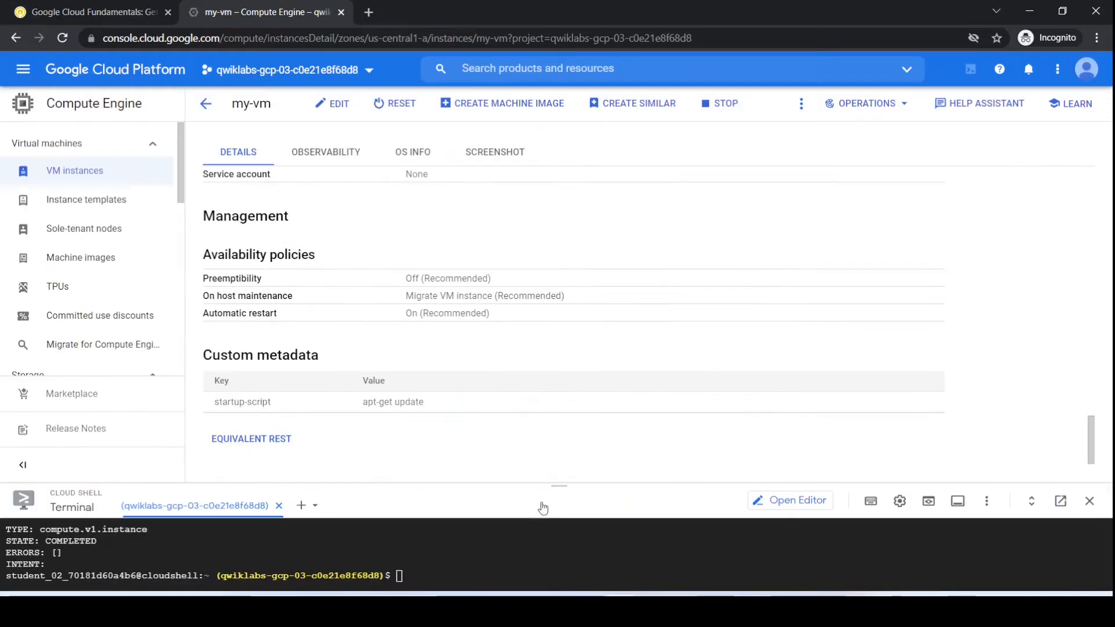
{"action": "left_click_drag", "start_coordinate": [556, 457], "coordinate": [556, 321]}
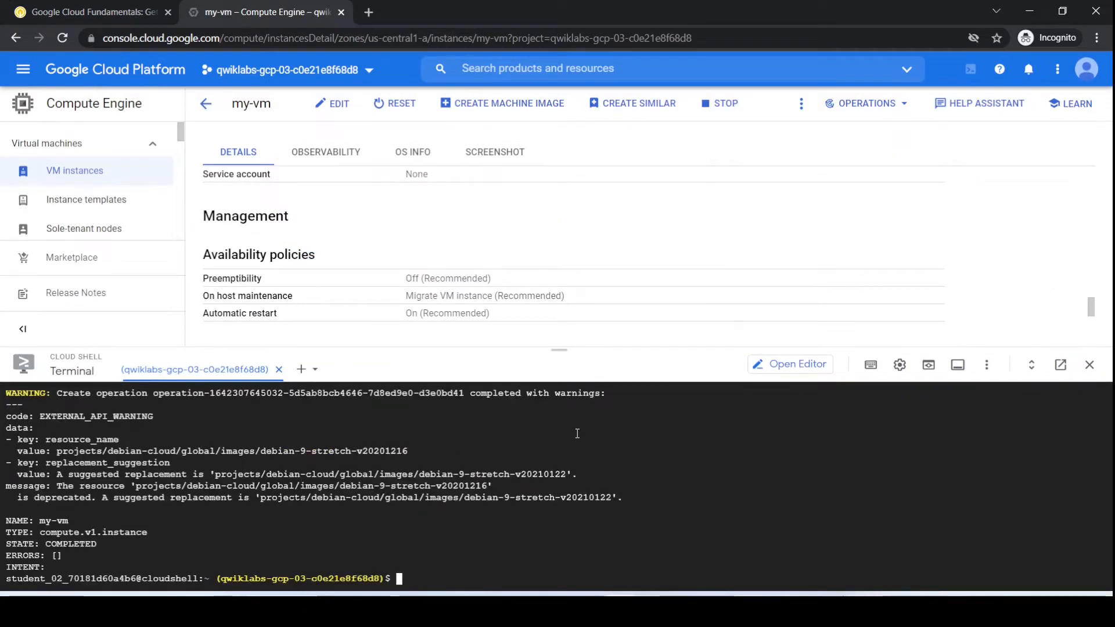
{"action": "left_click_drag", "start_coordinate": [559, 349], "coordinate": [560, 318]}
{"action": "type", "text": "nano mydeploy.yaml"}
{"action": "key", "text": "Return"}
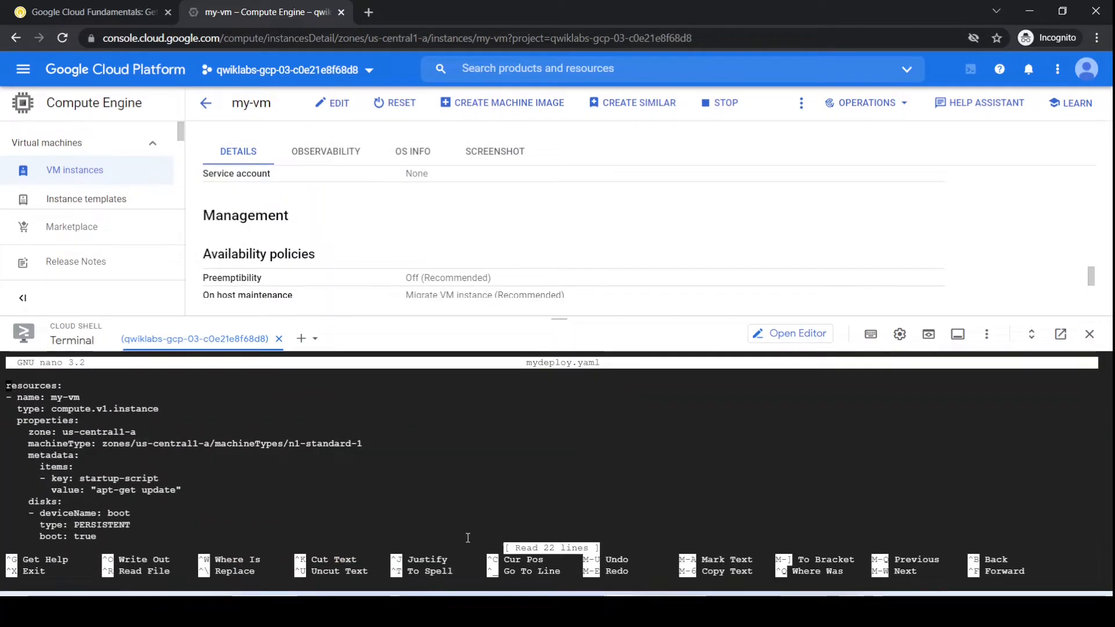
Copy the lab's new startup script line, value: "apt-get update; apt-get install nginx-light -y", and return to the nano editor
{"action": "left_click", "coordinate": [93, 11]}
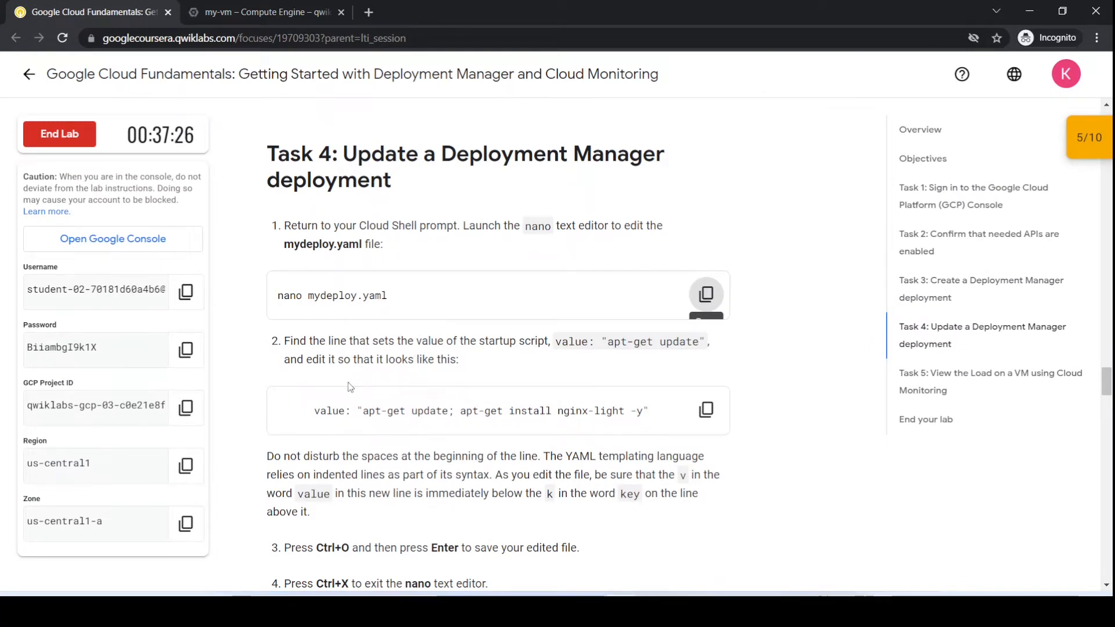
{"action": "scroll", "coordinate": [413, 381], "scroll_direction": "down", "scroll_amount": 3}
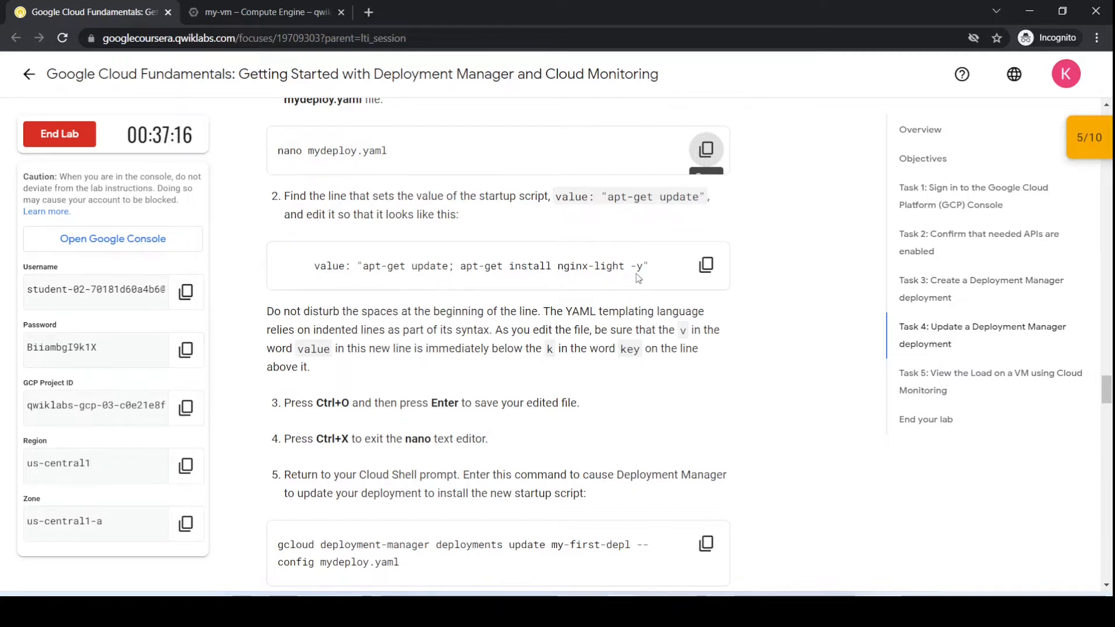
{"action": "left_click", "coordinate": [706, 264]}
{"action": "left_click", "coordinate": [276, 7]}
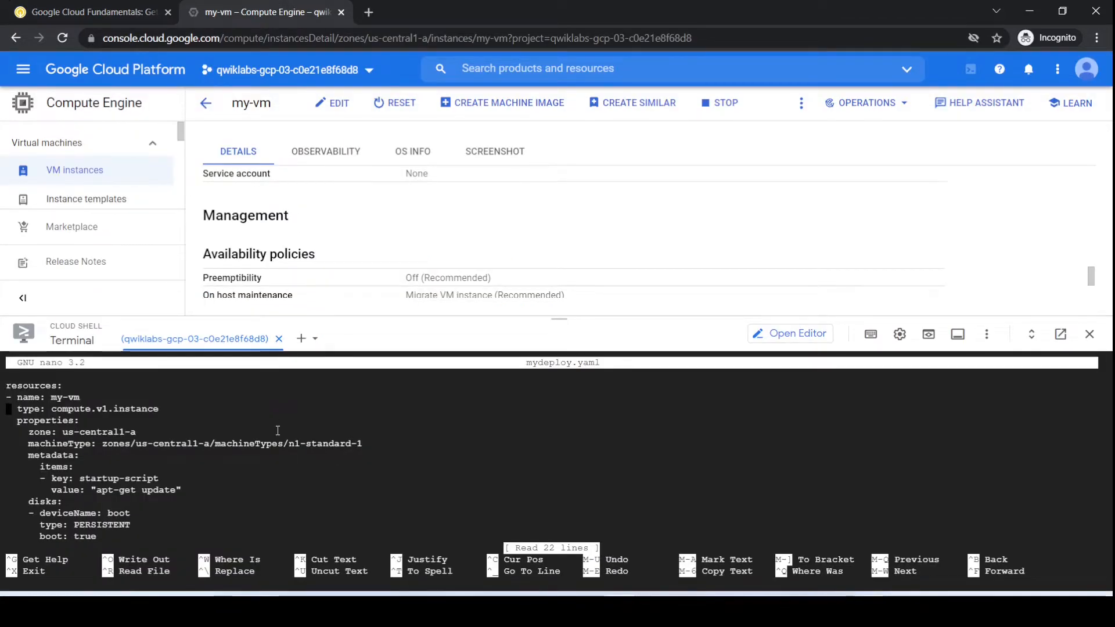
Delete the existing value line below the startup-script key in mydeploy.yaml, enlarging Cloud Shell to show the file properly
{"action": "key", "text": "Up"}
{"action": "key", "text": "Up"}
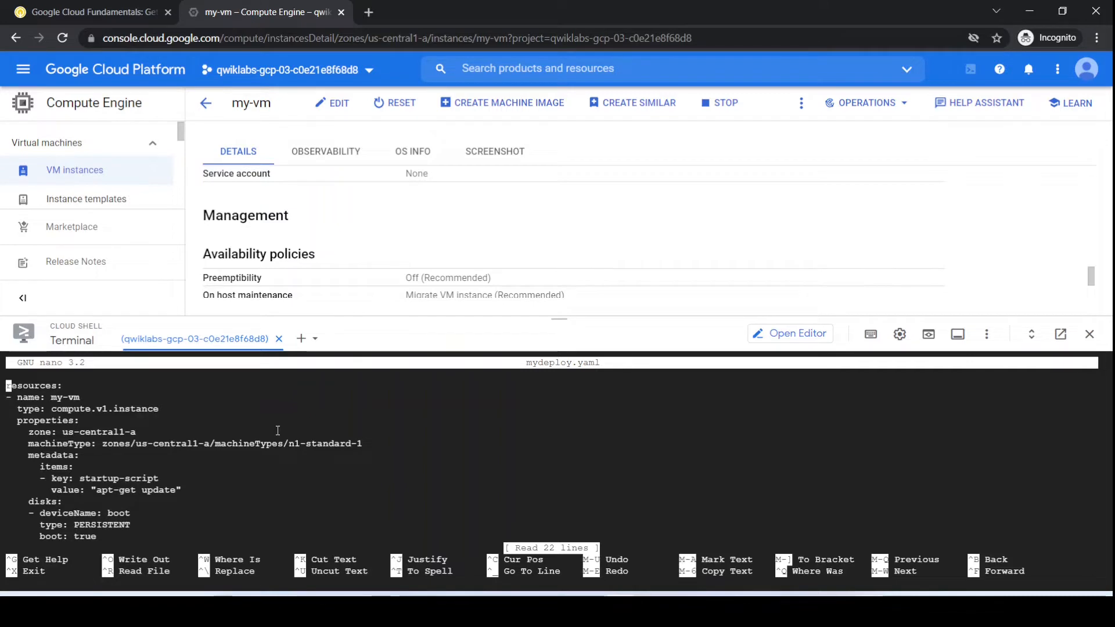
{"action": "key", "text": "Down"}
{"action": "key", "text": "Down"}
{"action": "key", "text": "Down"}
{"action": "key", "text": "Down"}
{"action": "key", "text": "Down"}
{"action": "key", "text": "Down"}
{"action": "key", "text": "Down"}
{"action": "key", "text": "Down"}
{"action": "key", "text": "Down"}
{"action": "key", "text": "Down"}
{"action": "key", "text": "Down"}
{"action": "key", "text": "Down"}
{"action": "key", "text": "Down"}
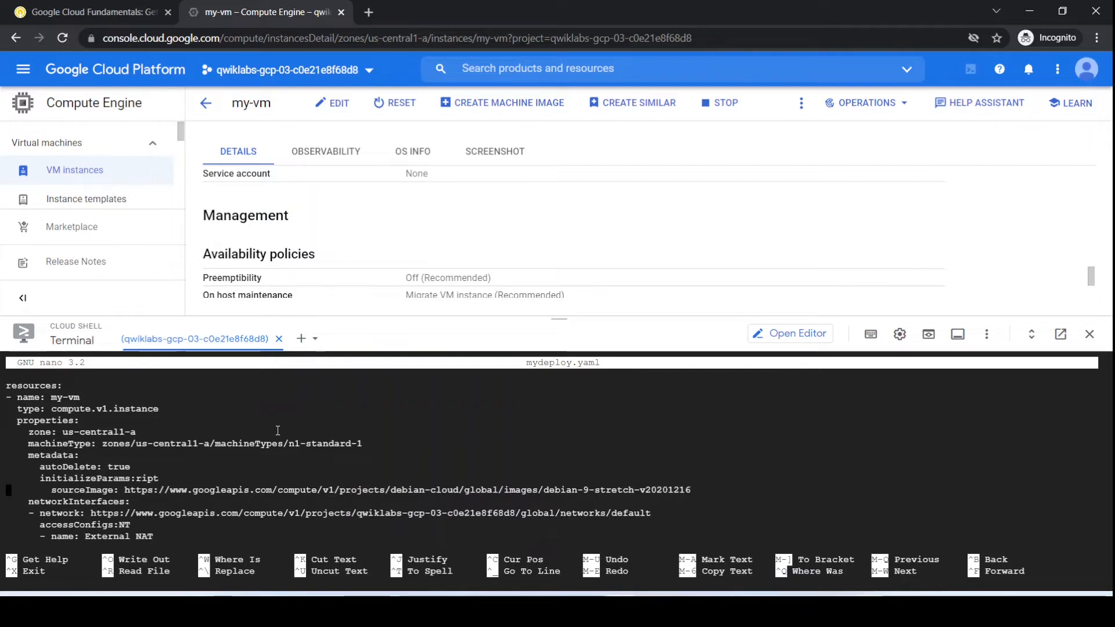
{"action": "key", "text": "Up"}
{"action": "key", "text": "Up"}
{"action": "key", "text": "Up"}
{"action": "key", "text": "Up"}
{"action": "key", "text": "Up"}
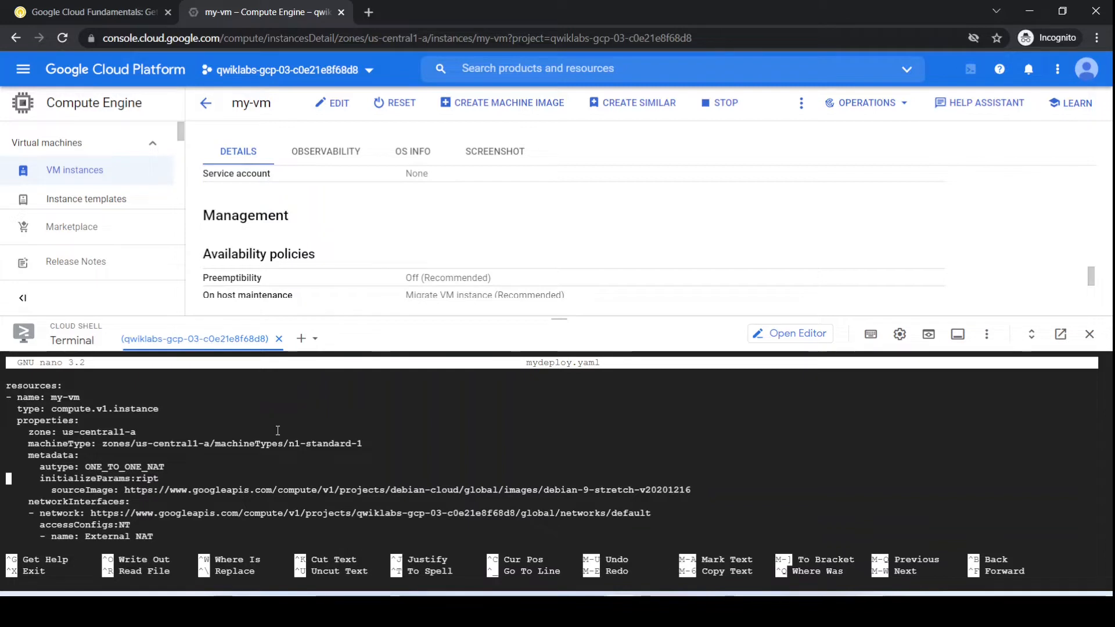
{"action": "key", "text": "Up"}
{"action": "key", "text": "Up"}
{"action": "key", "text": "Up"}
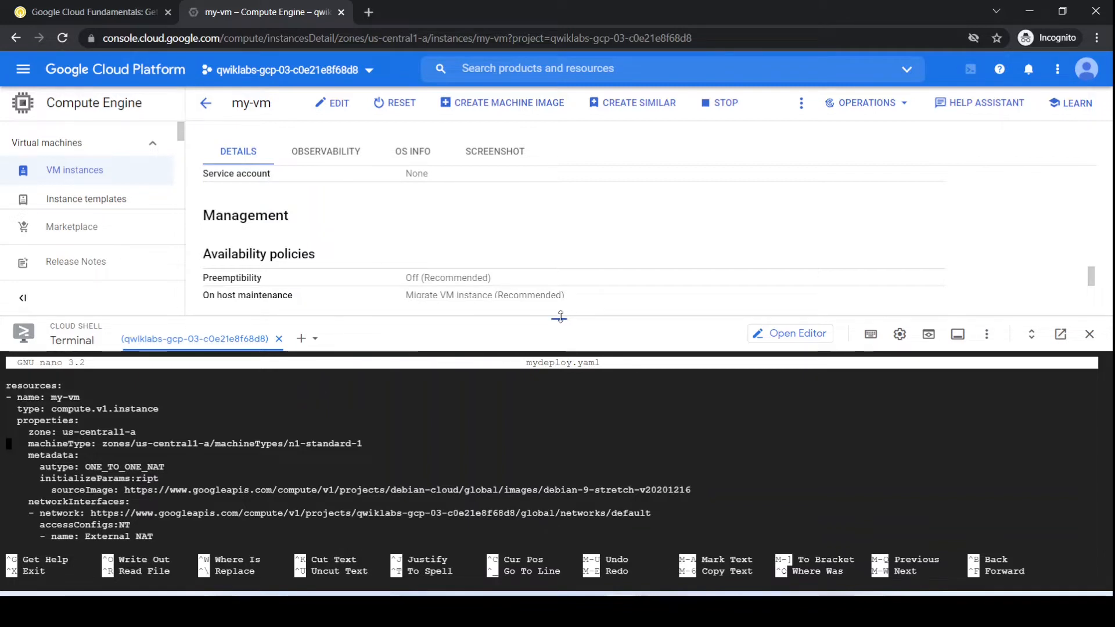
{"action": "left_click_drag", "start_coordinate": [557, 317], "coordinate": [555, 244]}
{"action": "key", "text": "Up"}
{"action": "key", "text": "Up"}
{"action": "key", "text": "Up"}
{"action": "key", "text": "Up"}
{"action": "key", "text": "Up"}
{"action": "key", "text": "Up"}
{"action": "key", "text": "Up"}
{"action": "key", "text": "Up"}
{"action": "key", "text": "Up"}
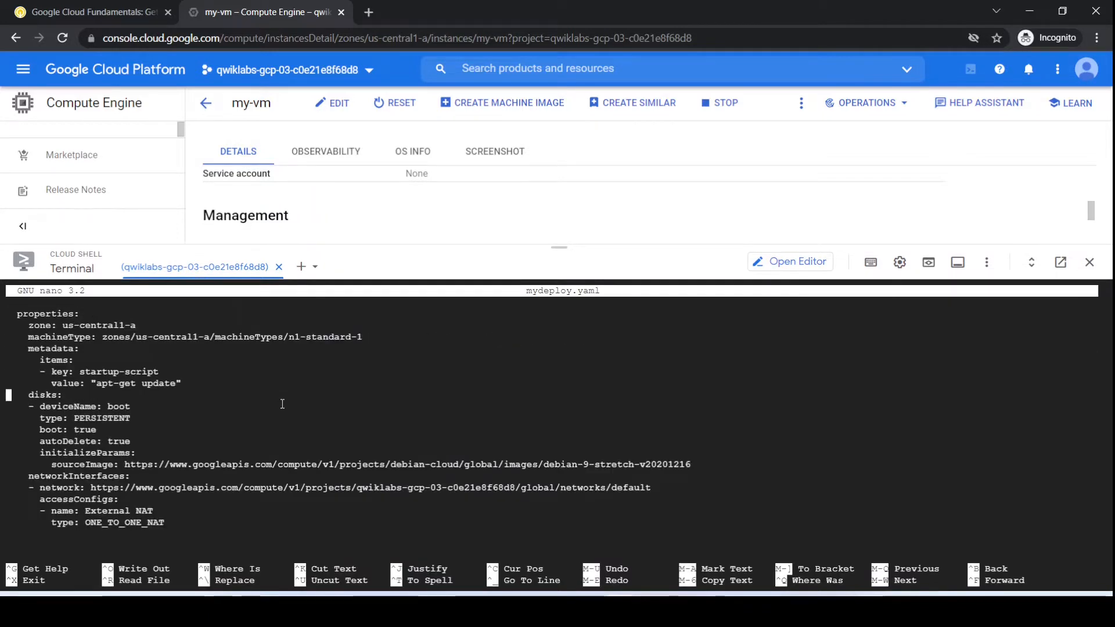
{"action": "key", "text": "Down"}
{"action": "key", "text": "Down"}
{"action": "key", "text": "Right"}
{"action": "key", "text": "Right"}
{"action": "key", "text": "Right"}
{"action": "key", "text": "Right"}
{"action": "key", "text": "Right"}
{"action": "key", "text": "Right"}
{"action": "key", "text": "Right"}
{"action": "key", "text": "Right"}
{"action": "key", "text": "Right"}
{"action": "key", "text": "Right"}
{"action": "key", "text": "Right"}
{"action": "key", "text": "Right"}
{"action": "key", "text": "Right"}
{"action": "key", "text": "Right"}
{"action": "key", "text": "Right"}
{"action": "key", "text": "Right"}
{"action": "key", "text": "Right"}
{"action": "key", "text": "Right"}
{"action": "key", "text": "Right"}
{"action": "key", "text": "Right"}
{"action": "key", "text": "Right"}
{"action": "key", "text": "Right"}
{"action": "key", "text": "Right"}
{"action": "key", "text": "Right"}
{"action": "key", "text": "BackSpace"}
{"action": "key", "text": "BackSpace"}
{"action": "key", "text": "BackSpace"}
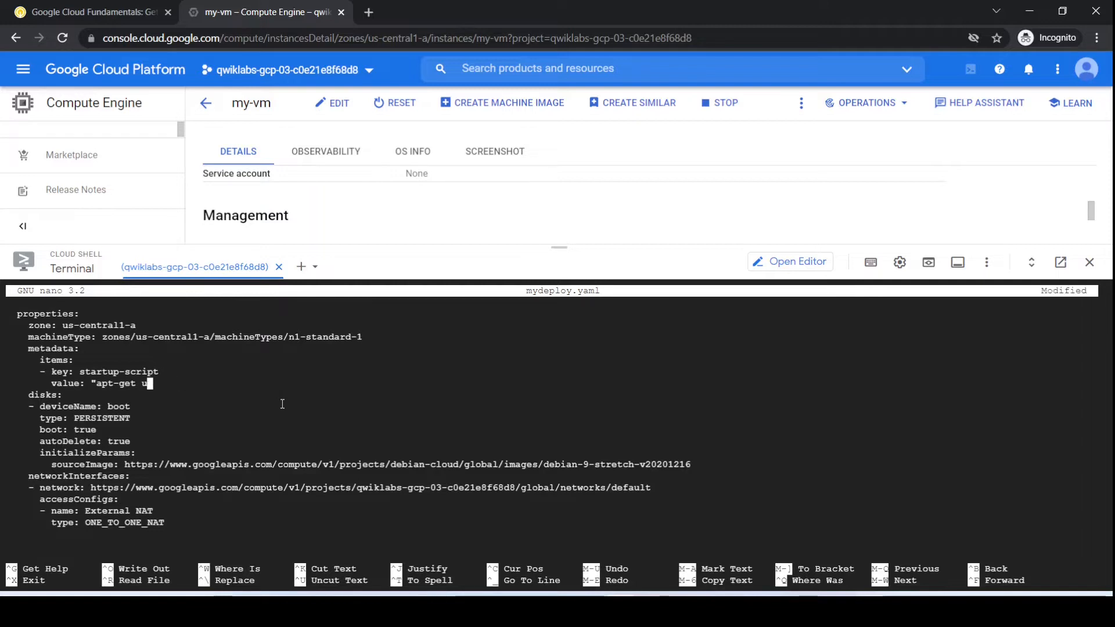
{"action": "key", "text": "BackSpace"}
{"action": "key", "text": "BackSpace"}
{"action": "key", "text": "BackSpace"}
{"action": "key", "text": "BackSpace"}
{"action": "key", "text": "BackSpace"}
{"action": "key", "text": "BackSpace"}
{"action": "key", "text": "BackSpace"}
{"action": "key", "text": "BackSpace"}
{"action": "key", "text": "BackSpace"}
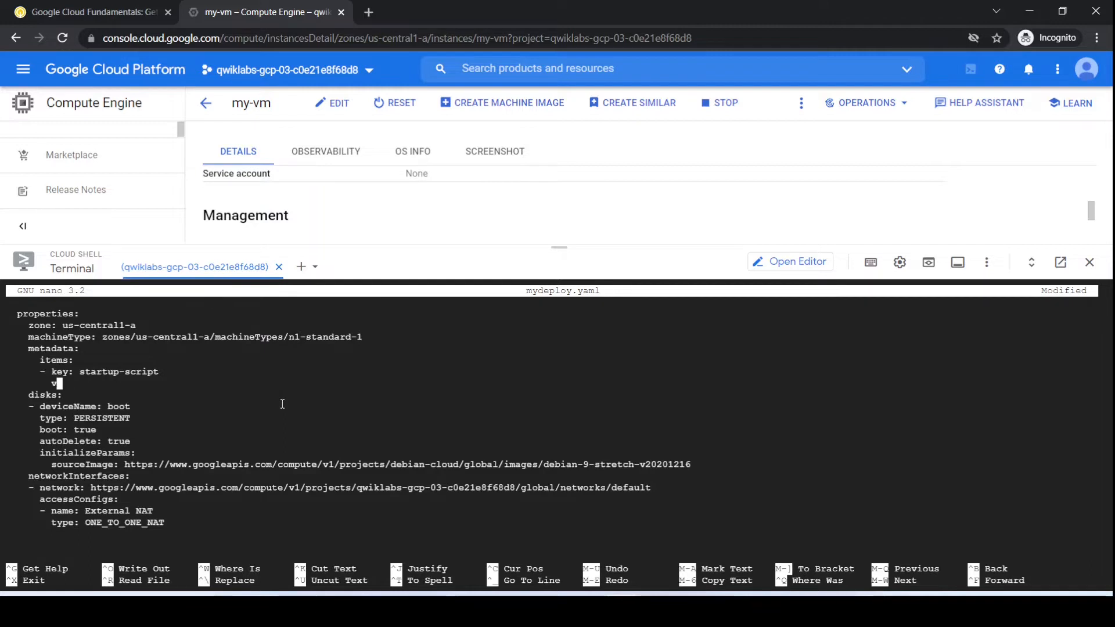
Insert value: "apt-get update; apt-get install nginx-light -y" below the startup-script key, aligning the word value directly under key
{"action": "key", "text": "ctrl+v"}
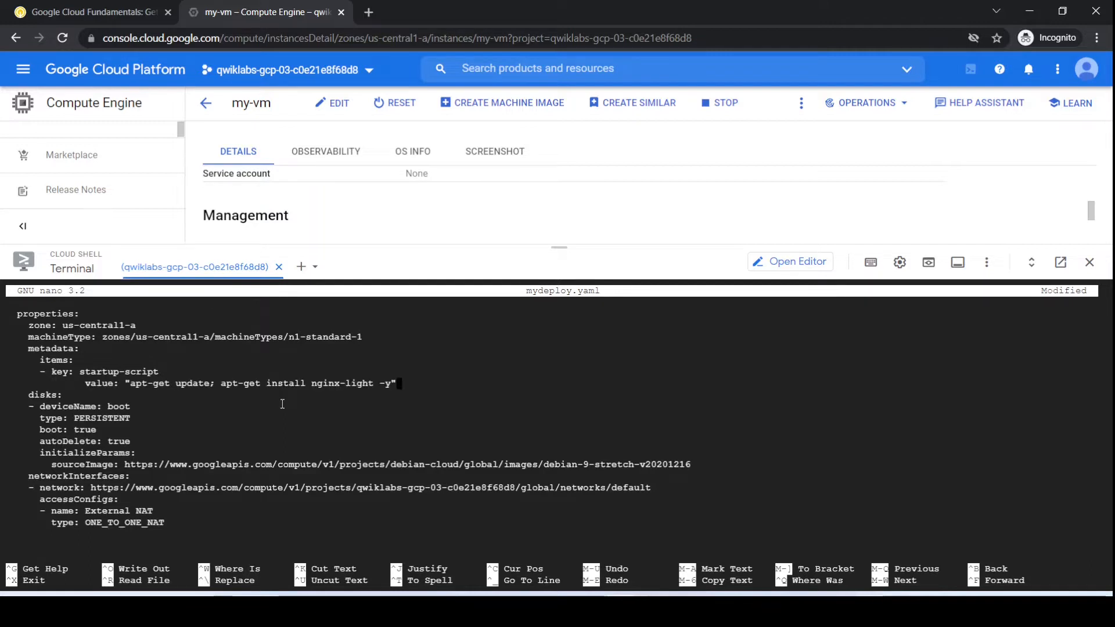
{"action": "key", "text": "Left"}
{"action": "key", "text": "Left"}
{"action": "key", "text": "Left"}
{"action": "key", "text": "Left"}
{"action": "key", "text": "Left"}
{"action": "key", "text": "Left"}
{"action": "key", "text": "Left"}
{"action": "key", "text": "Left"}
{"action": "key", "text": "Left"}
{"action": "key", "text": "Left"}
{"action": "key", "text": "Left"}
{"action": "key", "text": "Left"}
{"action": "key", "text": "Left"}
{"action": "key", "text": "Left"}
{"action": "key", "text": "Left"}
{"action": "key", "text": "Left"}
{"action": "key", "text": "Left"}
{"action": "key", "text": "Left"}
{"action": "key", "text": "Left"}
{"action": "key", "text": "Left"}
{"action": "key", "text": "Left"}
{"action": "key", "text": "Left"}
{"action": "key", "text": "Left"}
{"action": "key", "text": "Left"}
{"action": "key", "text": "Left"}
{"action": "key", "text": "Left"}
{"action": "key", "text": "Left"}
{"action": "key", "text": "Left"}
{"action": "key", "text": "Left"}
{"action": "key", "text": "BackSpace"}
{"action": "key", "text": "BackSpace"}
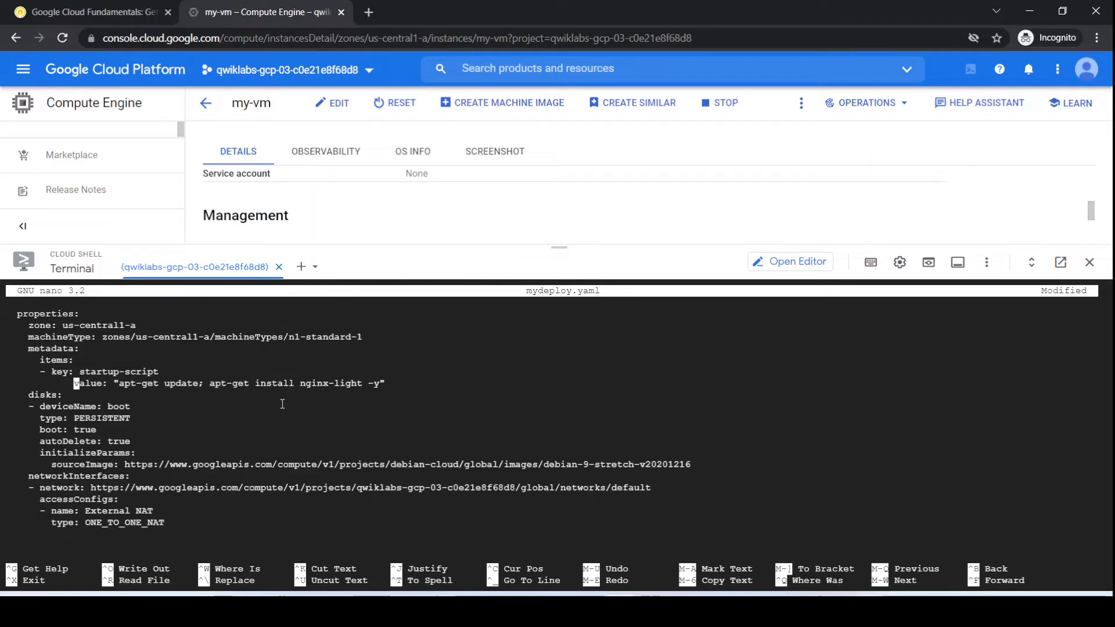
{"action": "key", "text": "BackSpace"}
{"action": "key", "text": "BackSpace"}
{"action": "key", "text": "BackSpace"}
{"action": "key", "text": "BackSpace"}
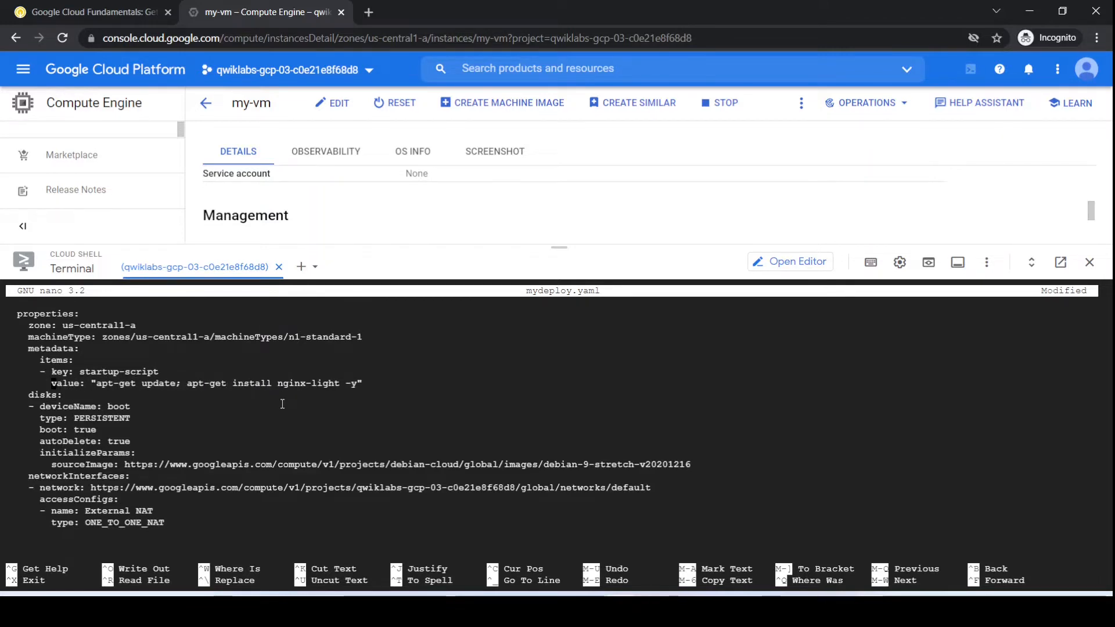
Save the edited mydeploy.yaml under the same name and exit nano, following the lab's instructions
{"action": "left_click", "coordinate": [93, 11]}
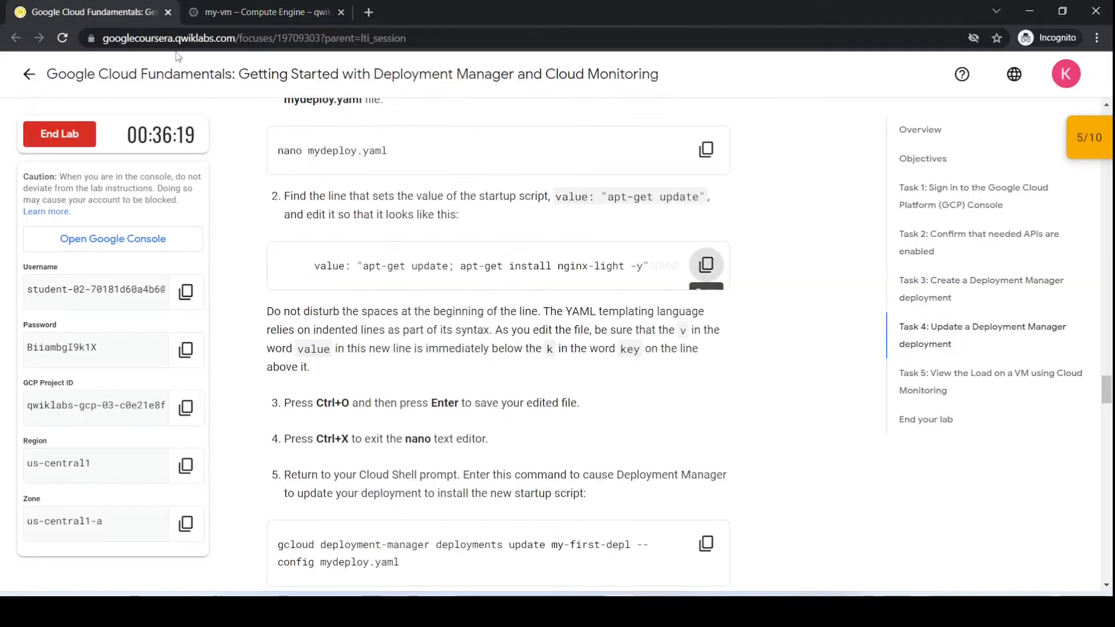
{"action": "scroll", "coordinate": [398, 403], "scroll_direction": "down", "scroll_amount": 1}
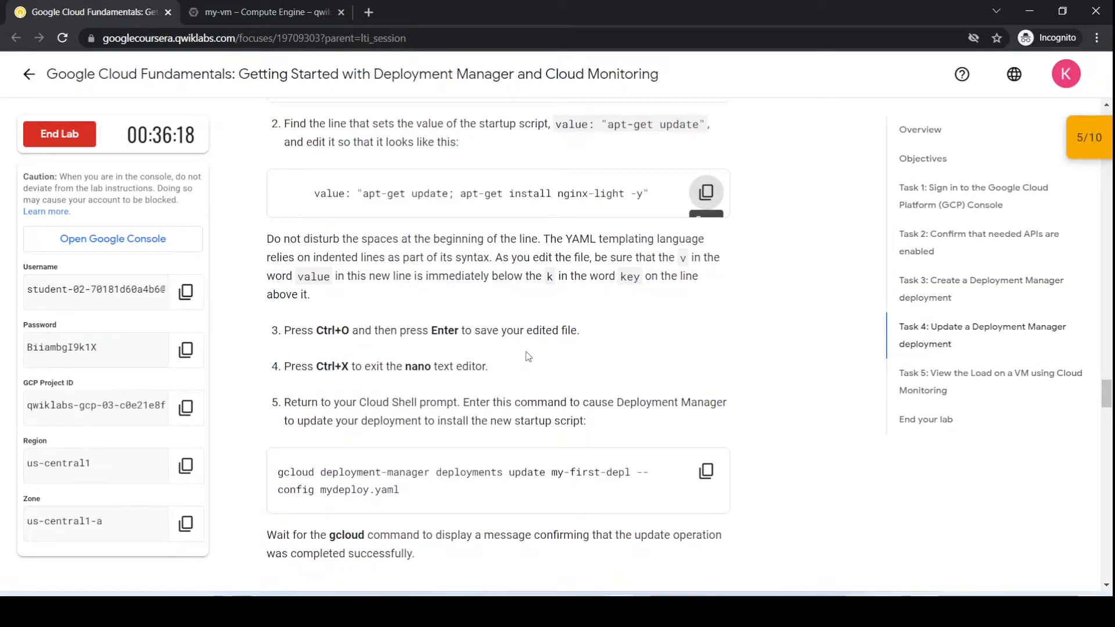
{"action": "left_click", "coordinate": [261, 12]}
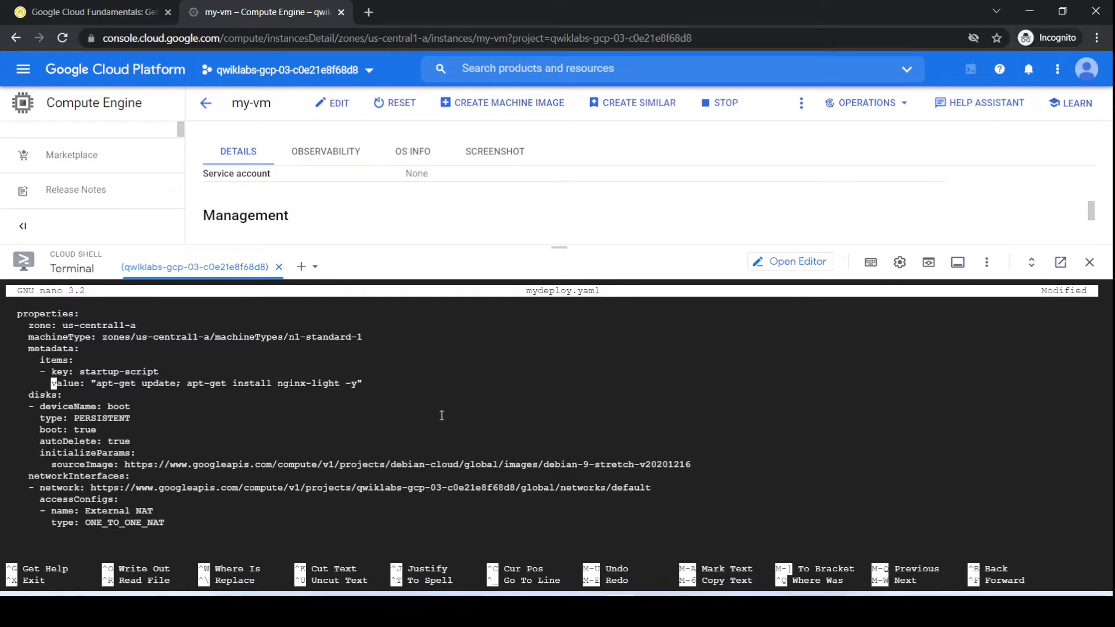
{"action": "key", "text": "ctrl+o"}
{"action": "key", "text": "Return"}
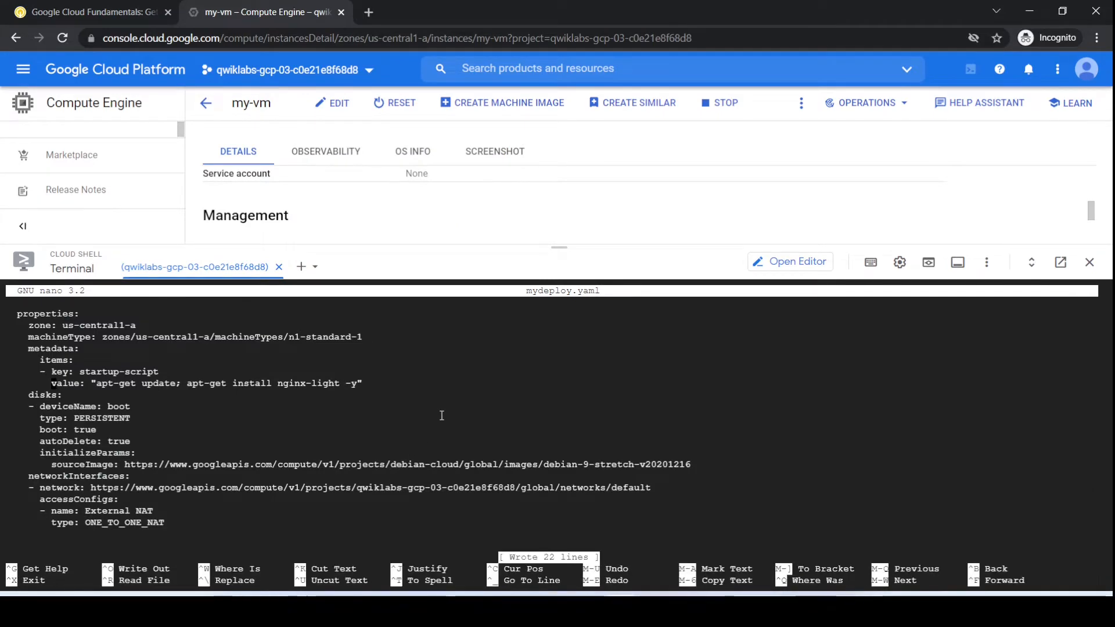
{"action": "key", "text": "ctrl+x"}
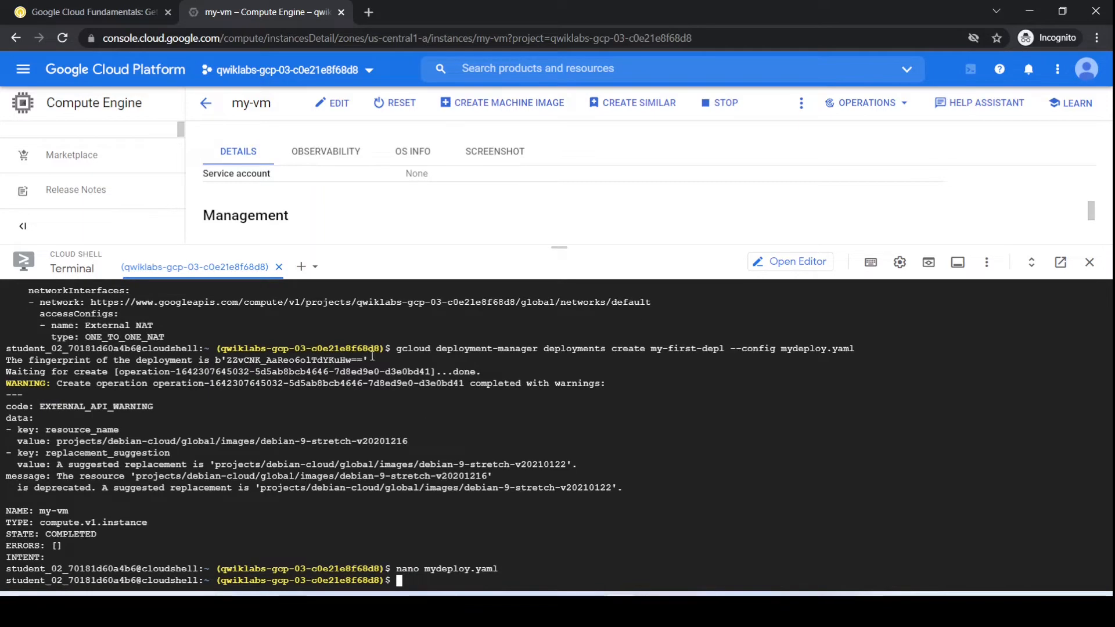
Copy the lab's update command and run gcloud deployment-manager deployments update my-first-depl --config mydeploy.yaml in Cloud Shell
{"action": "left_click", "coordinate": [105, 12]}
{"action": "scroll", "coordinate": [461, 307], "scroll_direction": "down", "scroll_amount": 3}
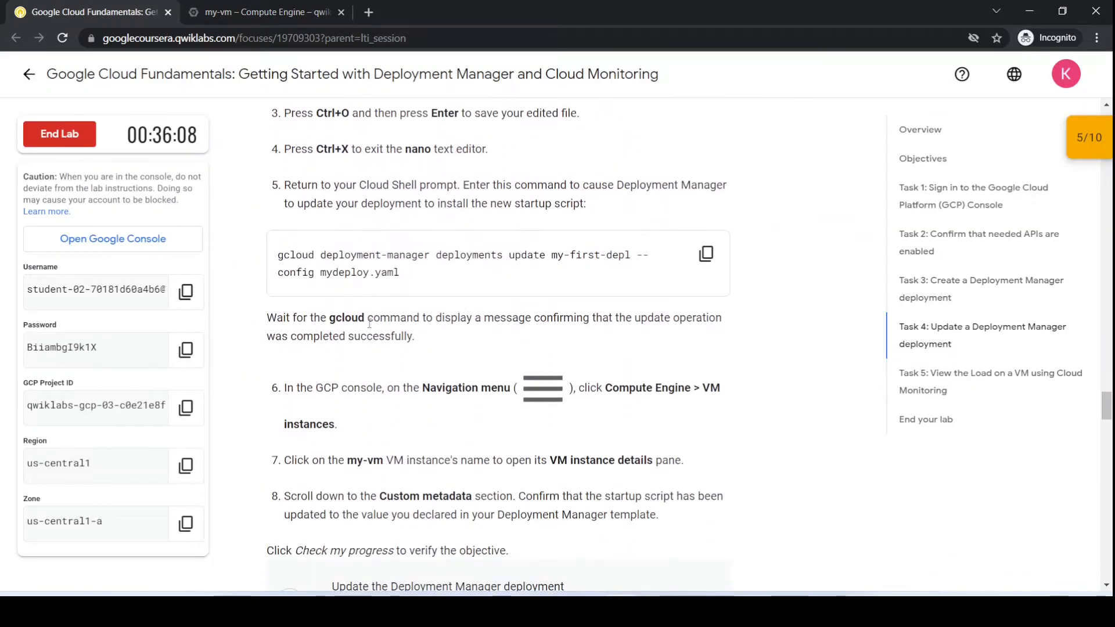
{"action": "left_click", "coordinate": [705, 254]}
{"action": "left_click", "coordinate": [267, 11]}
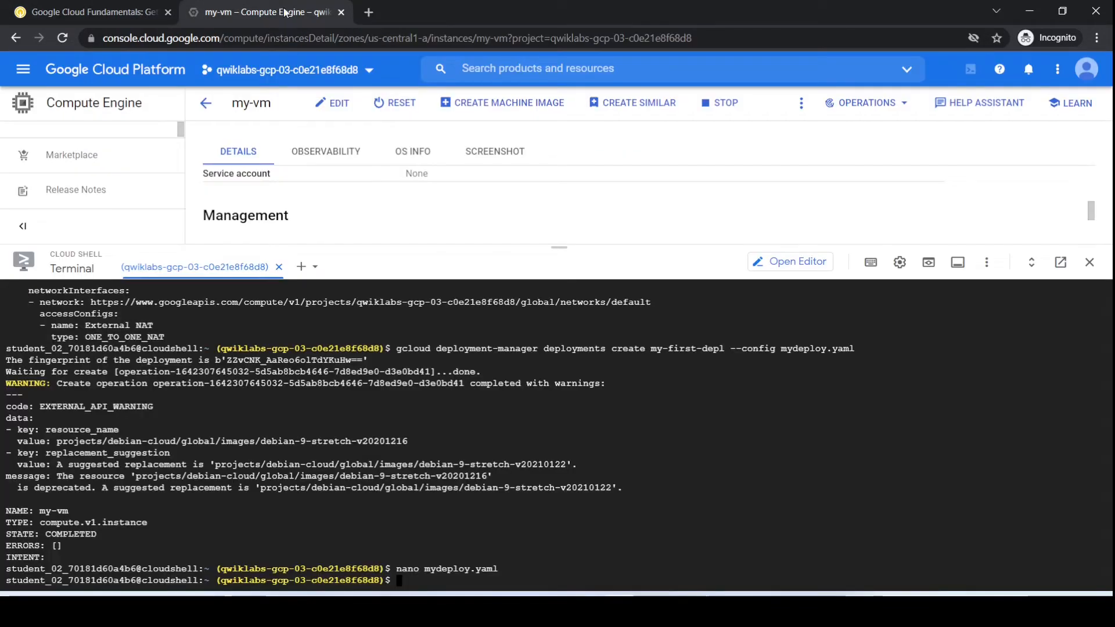
{"action": "key", "text": "ctrl+v"}
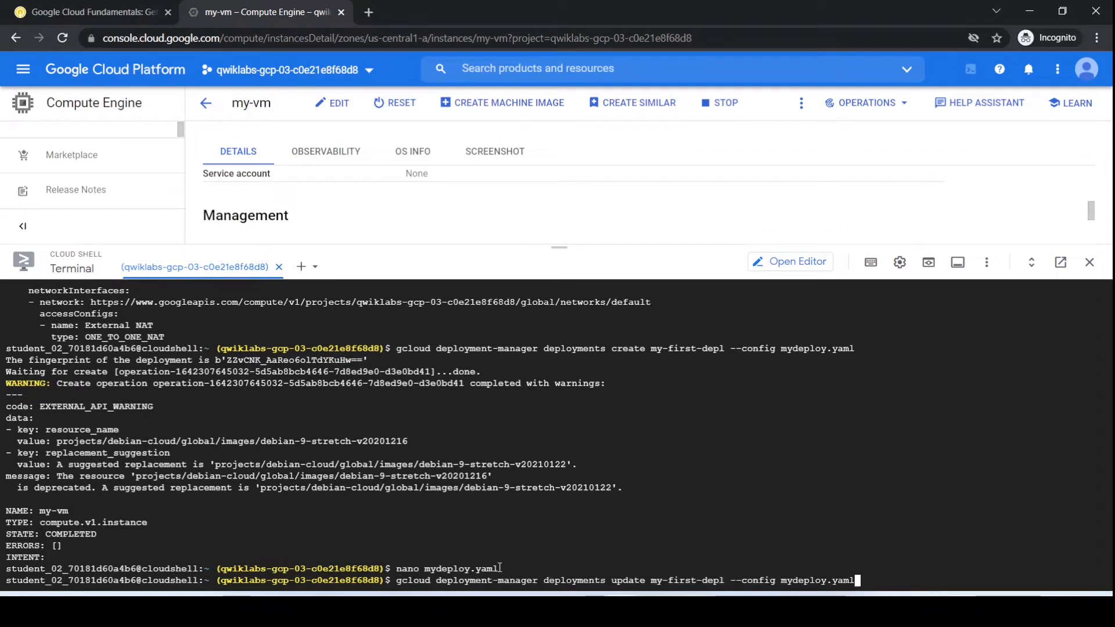
{"action": "key", "text": "Return"}
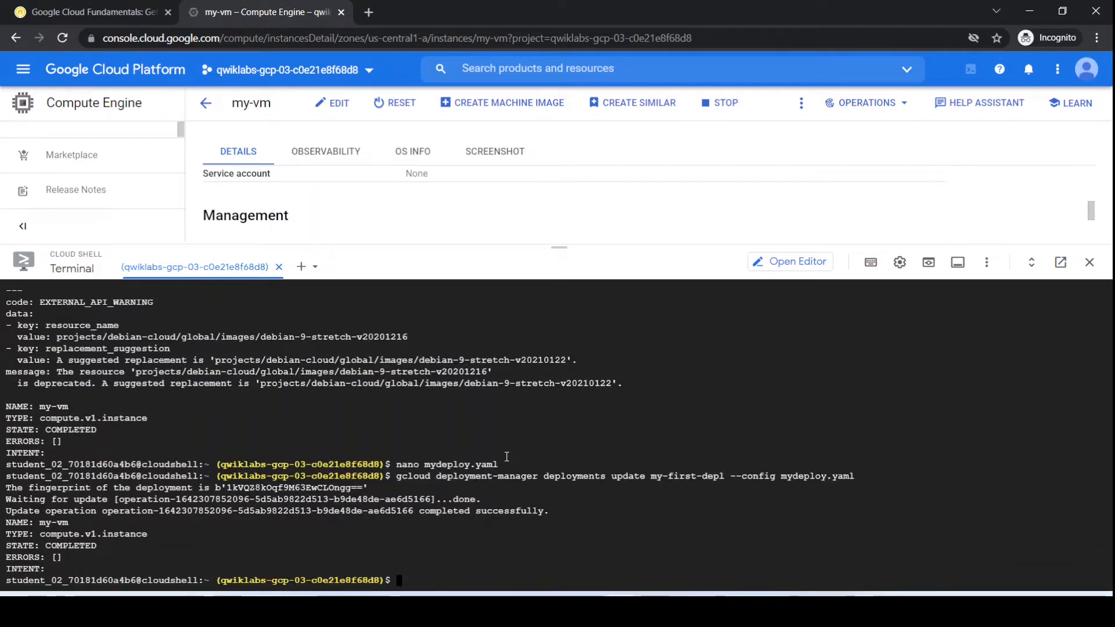
Read the lab's verification steps, open the Compute Engine VM instances list, and shrink Cloud Shell to make room for it
{"action": "left_click", "coordinate": [104, 8]}
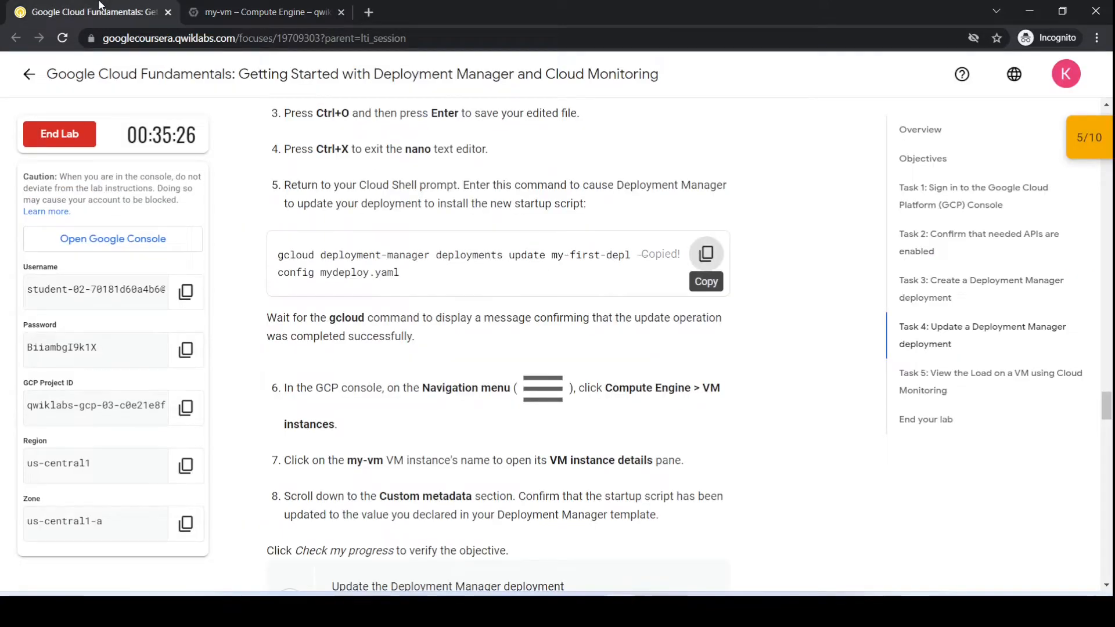
{"action": "scroll", "coordinate": [461, 282], "scroll_direction": "down", "scroll_amount": 2}
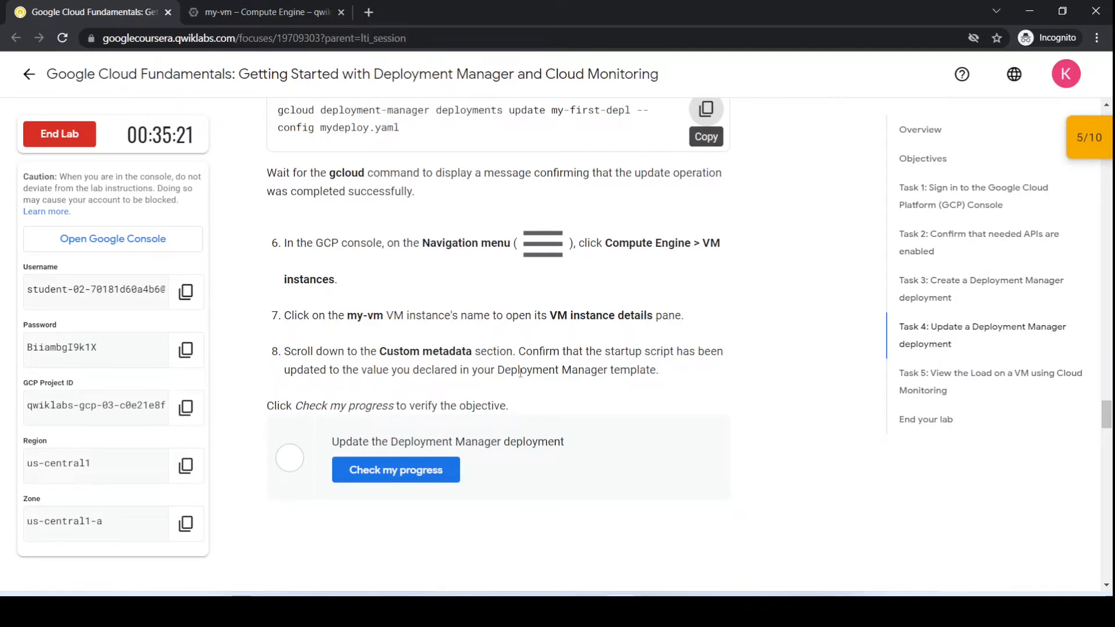
{"action": "left_click", "coordinate": [269, 7]}
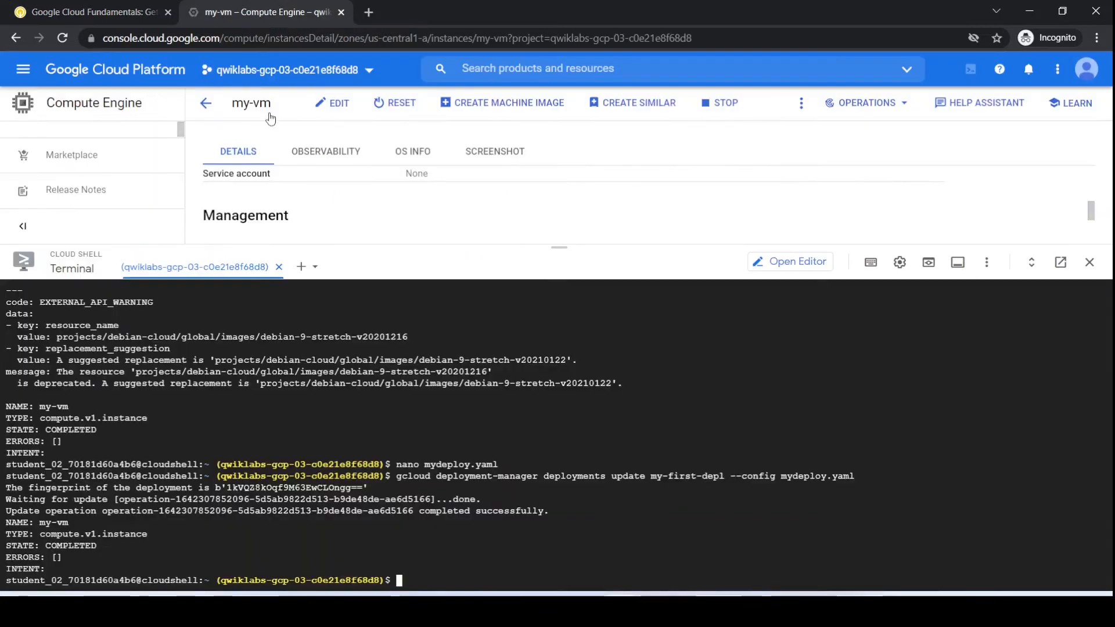
{"action": "left_click", "coordinate": [24, 69]}
{"action": "scroll", "coordinate": [93, 459], "scroll_direction": "down", "scroll_amount": 3}
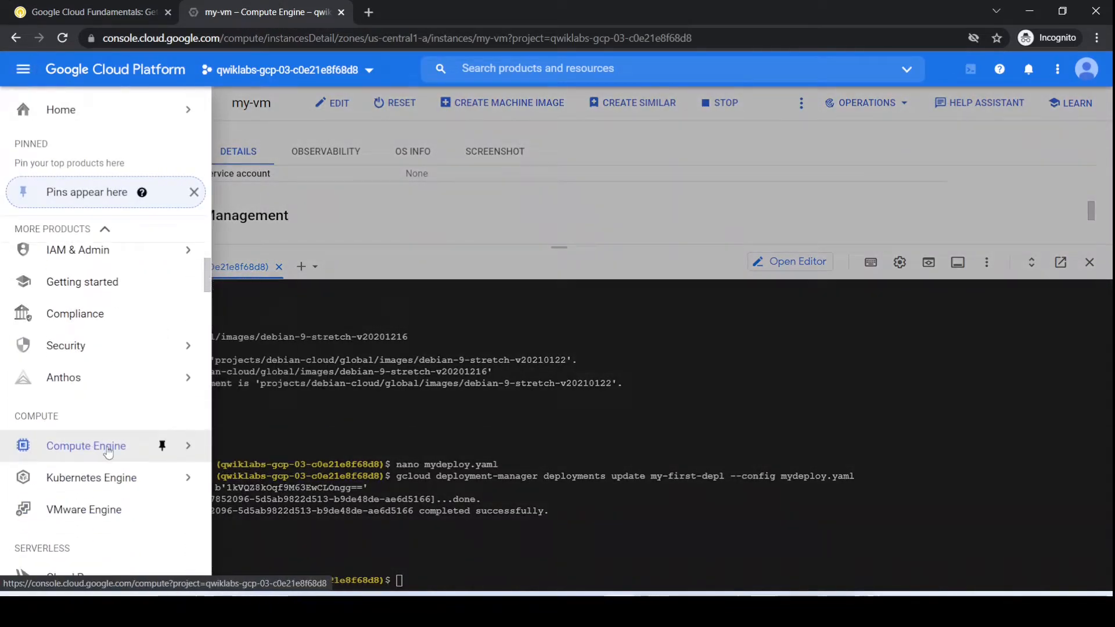
{"action": "mouse_move", "coordinate": [134, 454]}
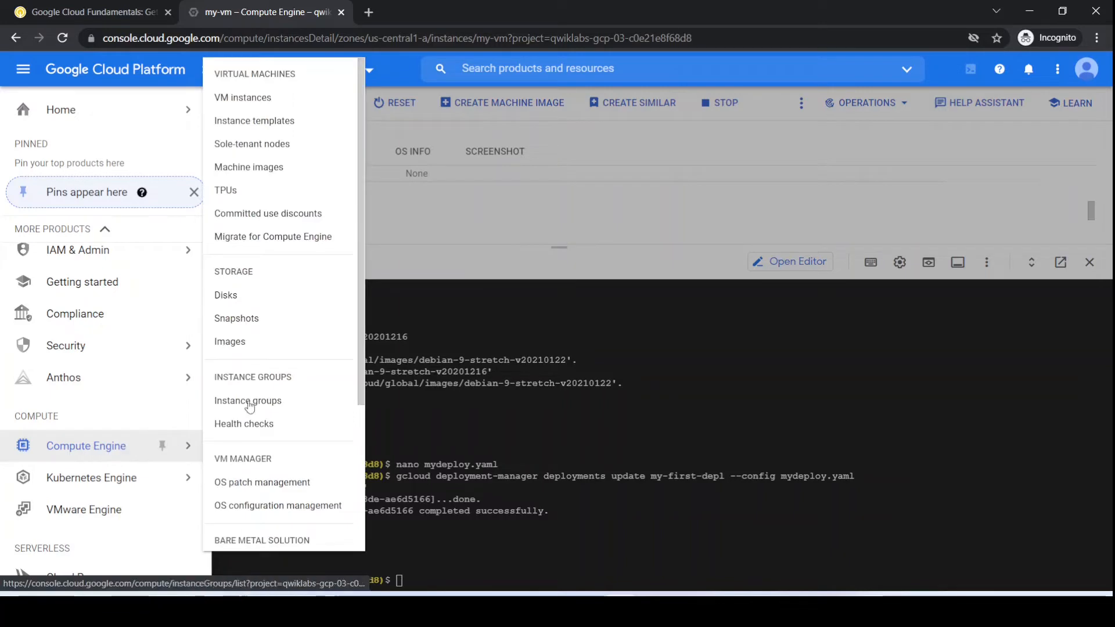
{"action": "left_click", "coordinate": [252, 106]}
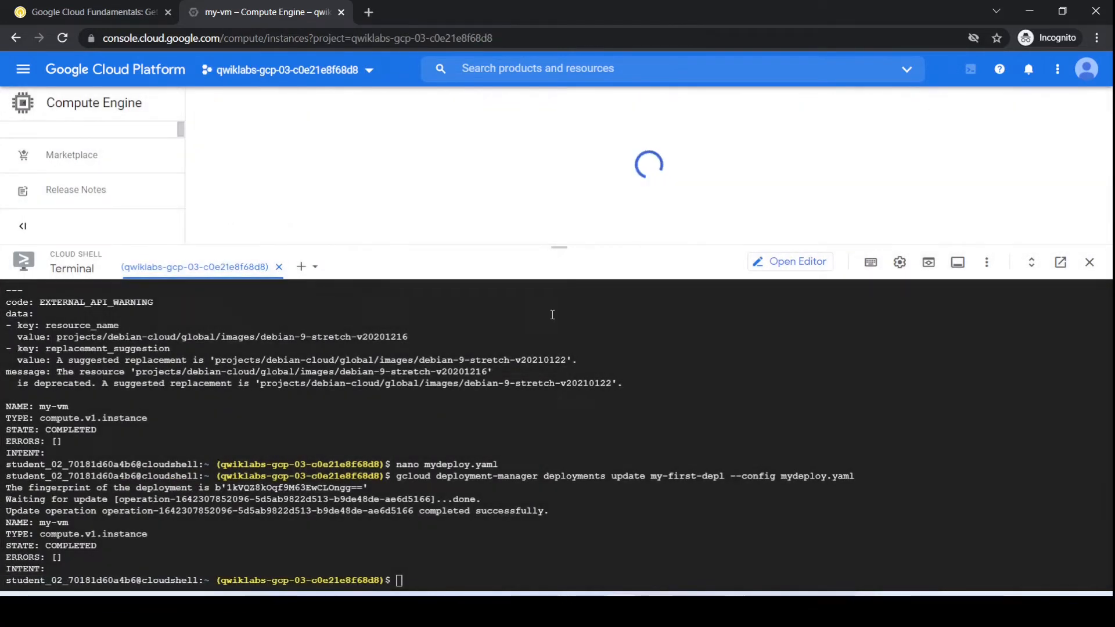
{"action": "left_click_drag", "start_coordinate": [558, 247], "coordinate": [530, 408]}
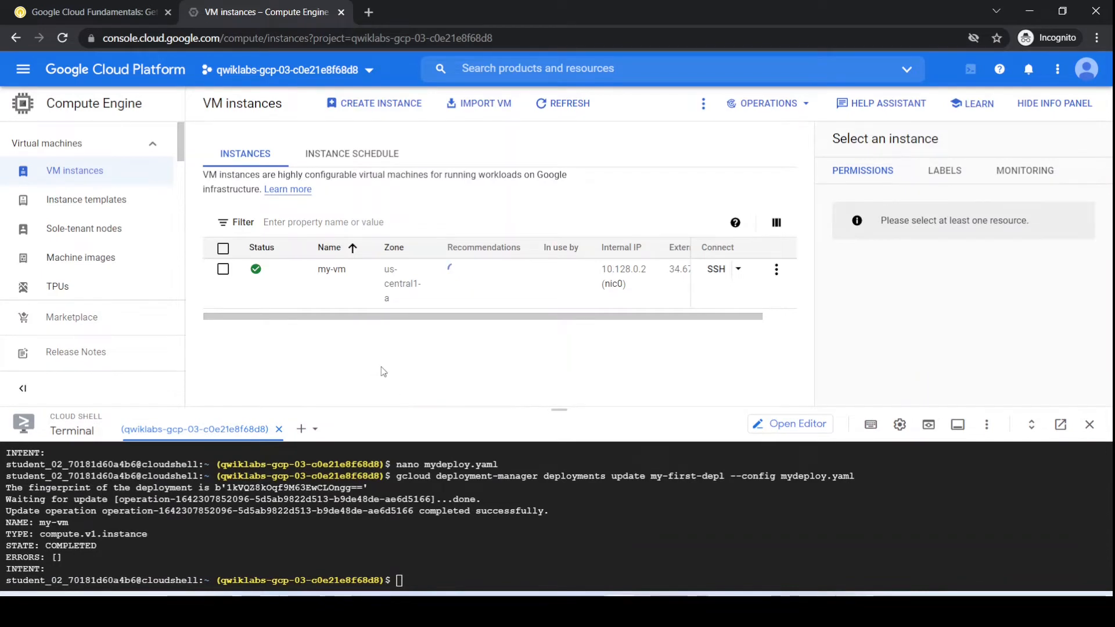
Open the details of my-vm and check the startup-script value under Custom metadata
{"action": "left_click", "coordinate": [331, 269]}
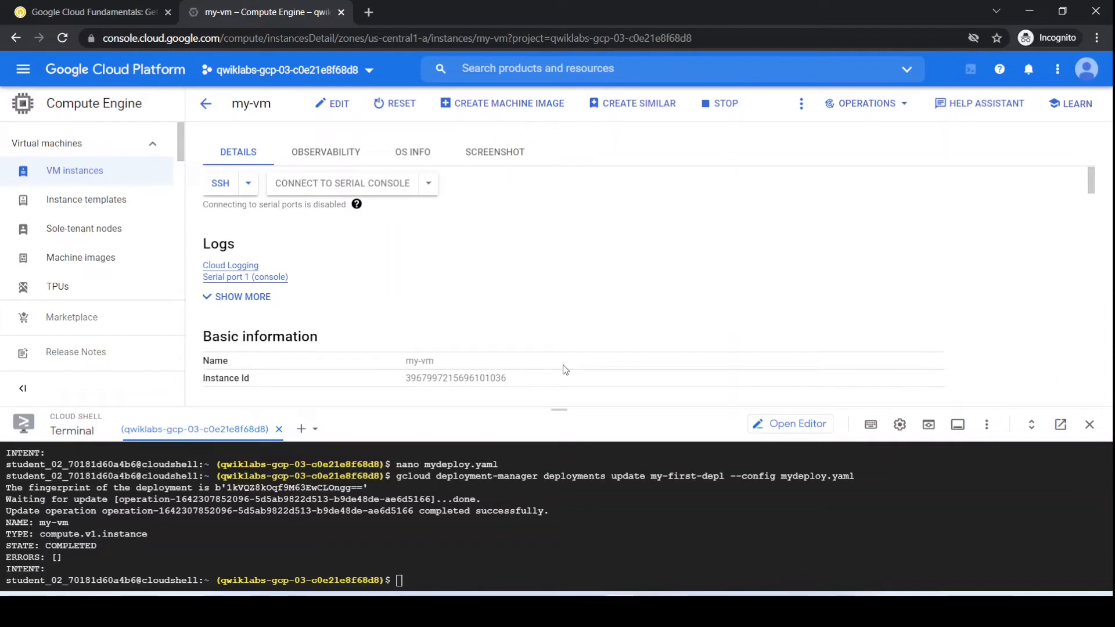
{"action": "scroll", "coordinate": [602, 287], "scroll_direction": "down", "scroll_amount": 20}
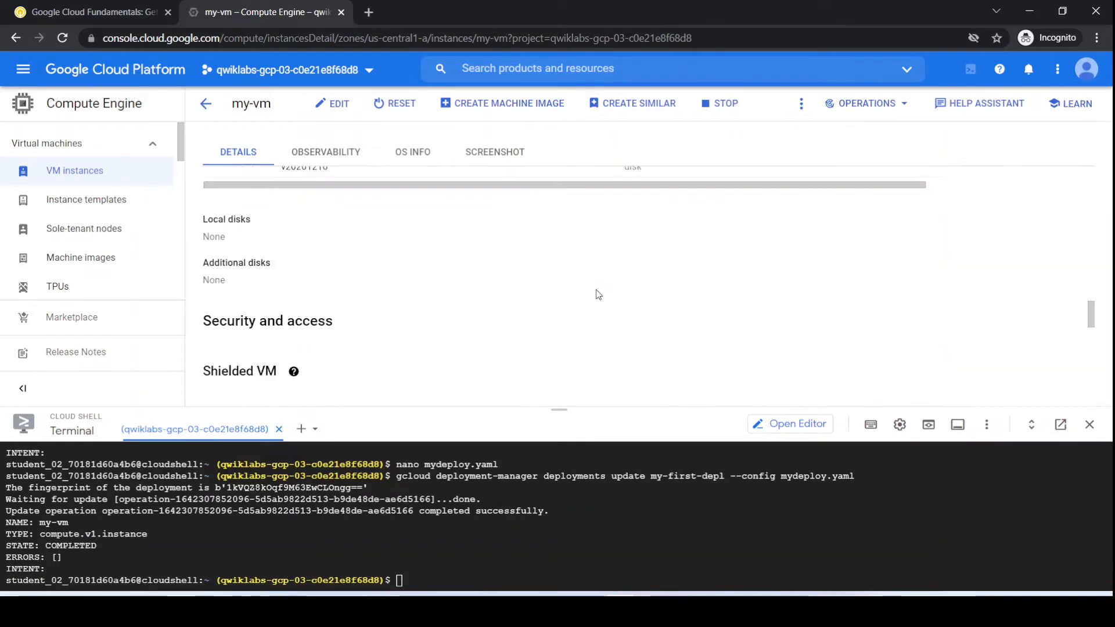
{"action": "scroll", "coordinate": [598, 294], "scroll_direction": "down", "scroll_amount": 2}
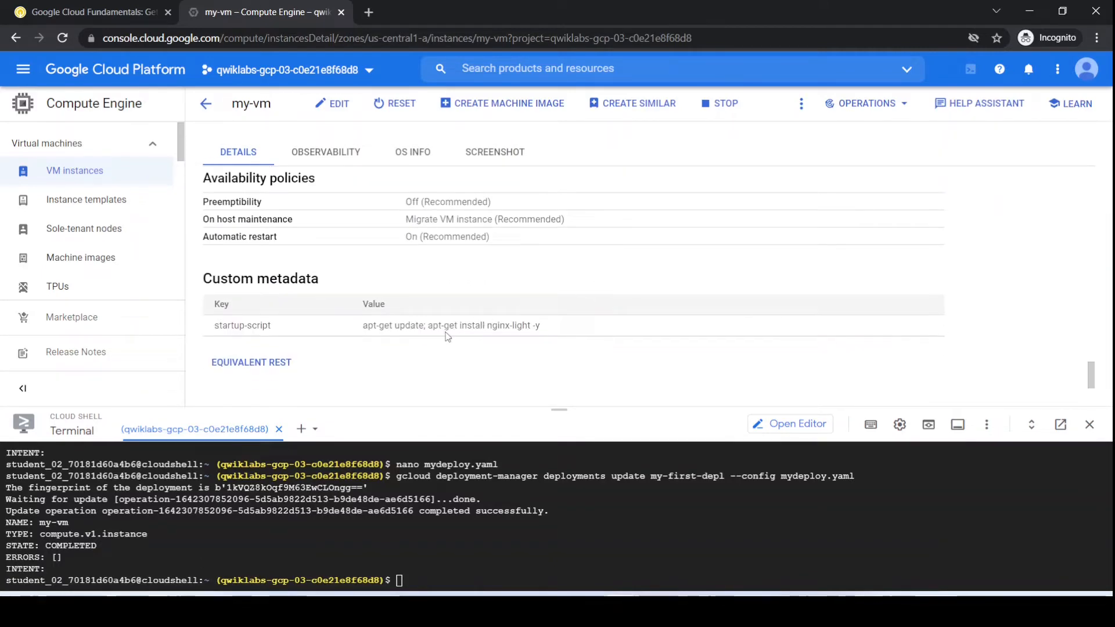
Return to the lab page and check progress for the objective Update the Deployment Manager deployment
{"action": "left_click", "coordinate": [164, 9]}
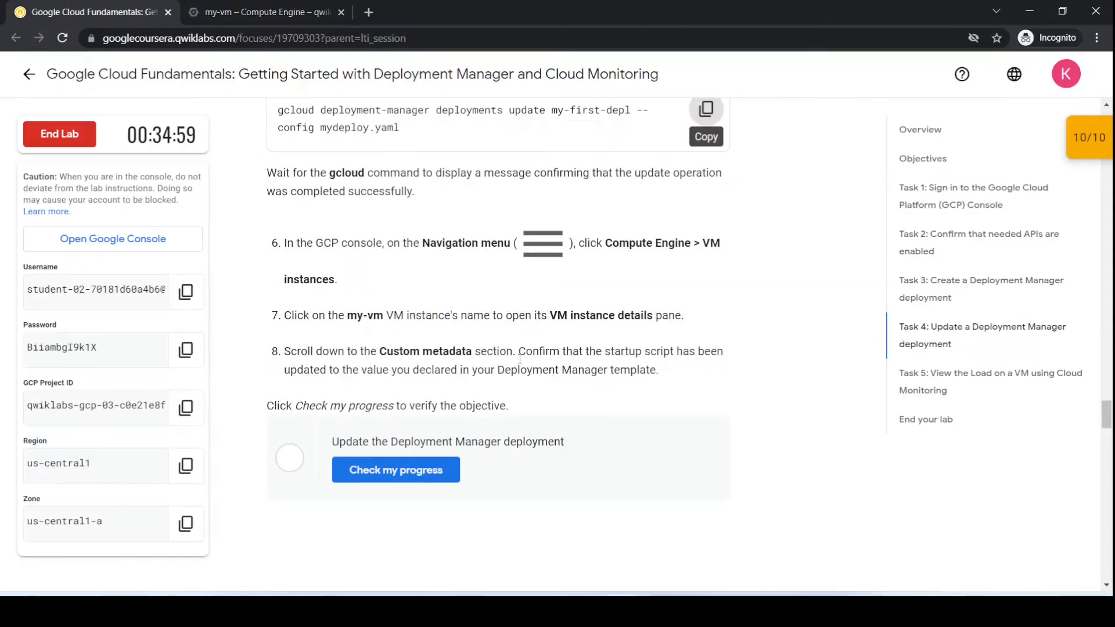
{"action": "scroll", "coordinate": [493, 373], "scroll_direction": "down", "scroll_amount": 2}
{"action": "left_click", "coordinate": [412, 332]}
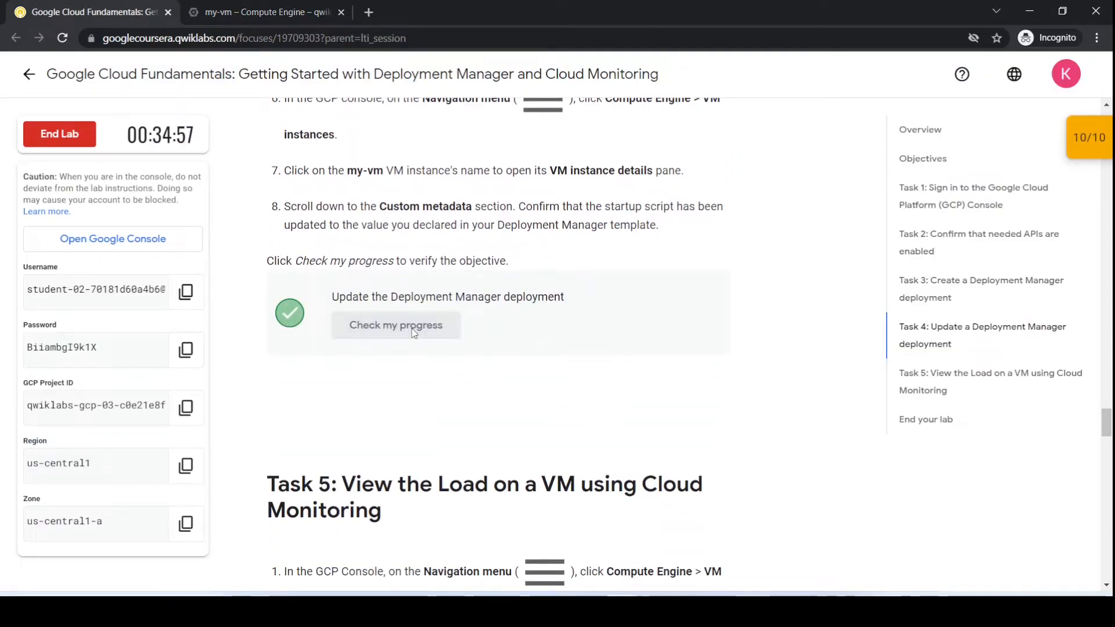
Read the opening instructions of Task 5 and return from the my-vm details to the VM instances list
{"action": "scroll", "coordinate": [492, 414], "scroll_direction": "down", "scroll_amount": 3}
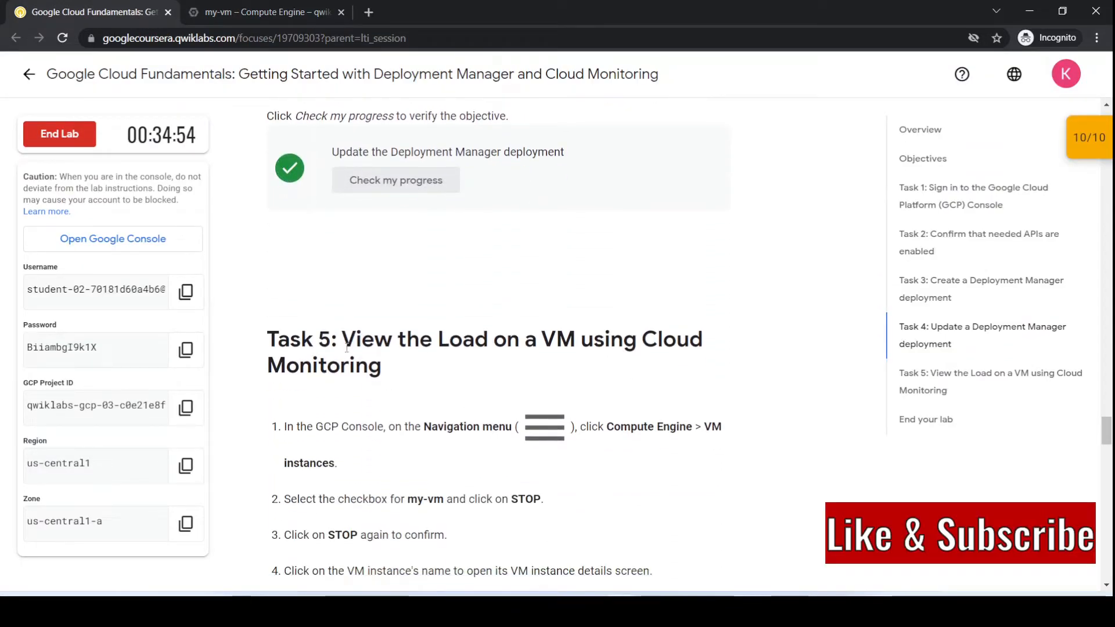
{"action": "scroll", "coordinate": [581, 368], "scroll_direction": "down", "scroll_amount": 3}
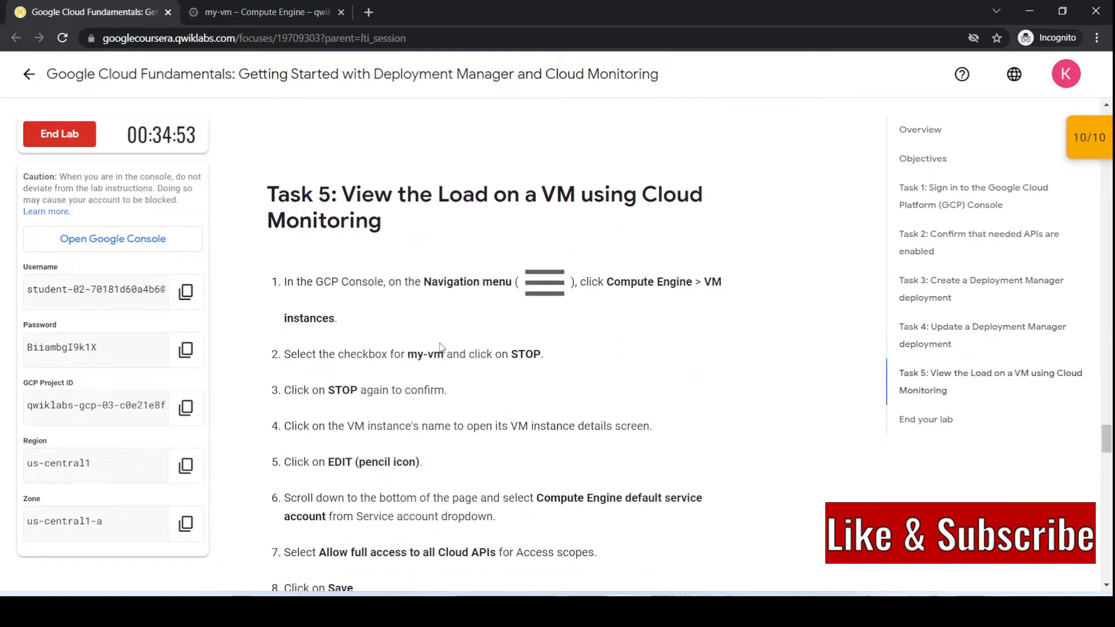
{"action": "scroll", "coordinate": [487, 386], "scroll_direction": "down", "scroll_amount": 1}
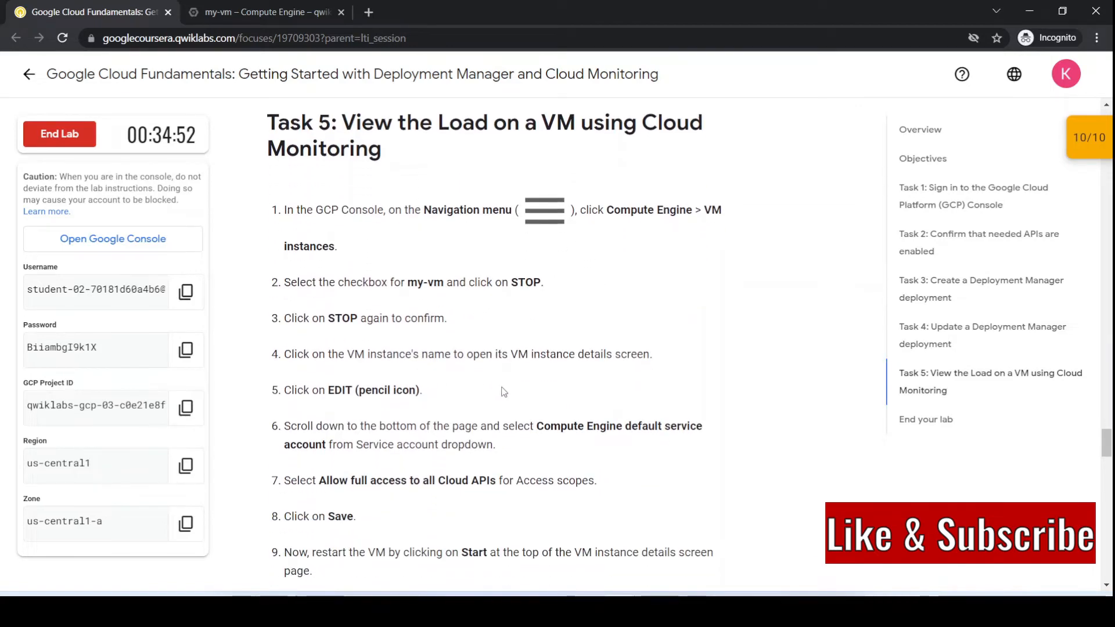
{"action": "scroll", "coordinate": [443, 316], "scroll_direction": "down", "scroll_amount": 1}
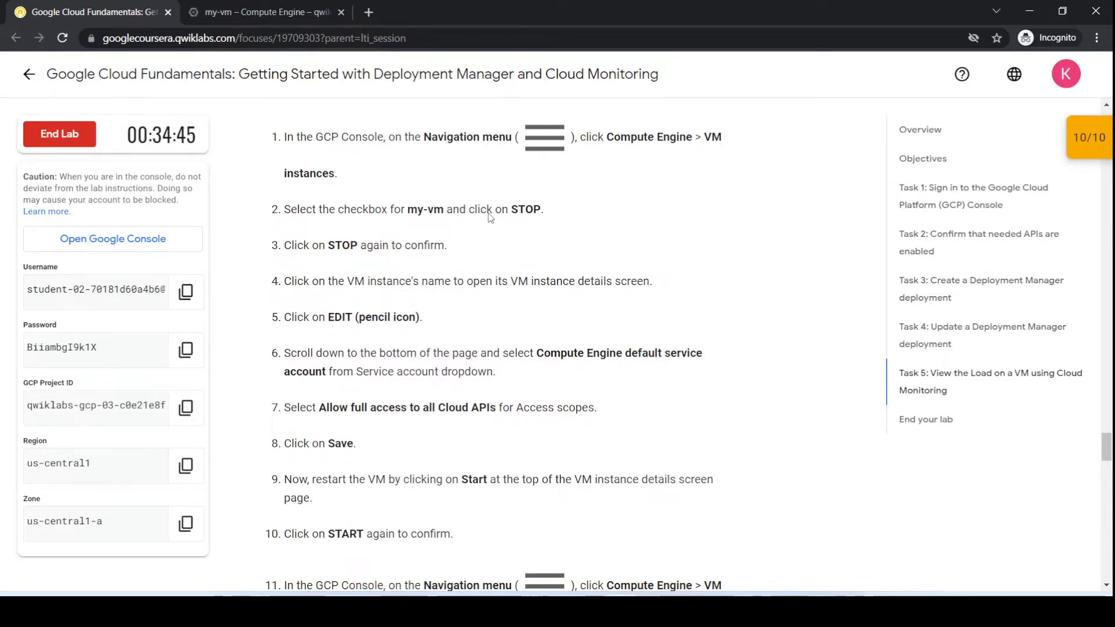
{"action": "left_click", "coordinate": [244, 11]}
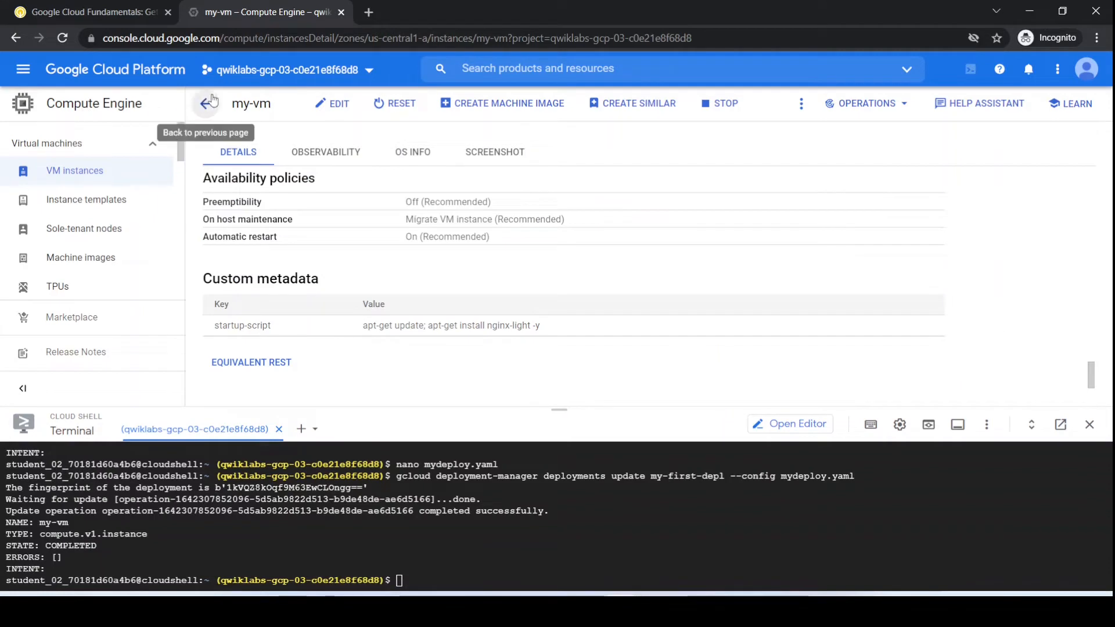
{"action": "left_click", "coordinate": [212, 100]}
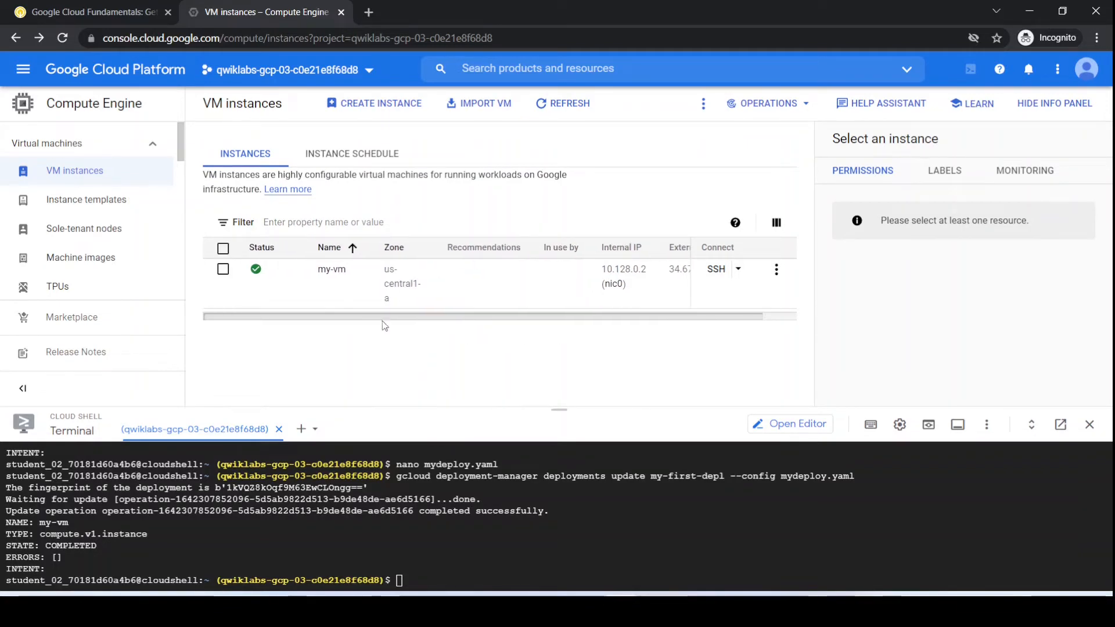
Following the lab's Task 5 instructions, select my-vm in the VM instances list and show its additional actions
{"action": "left_click", "coordinate": [143, 7]}
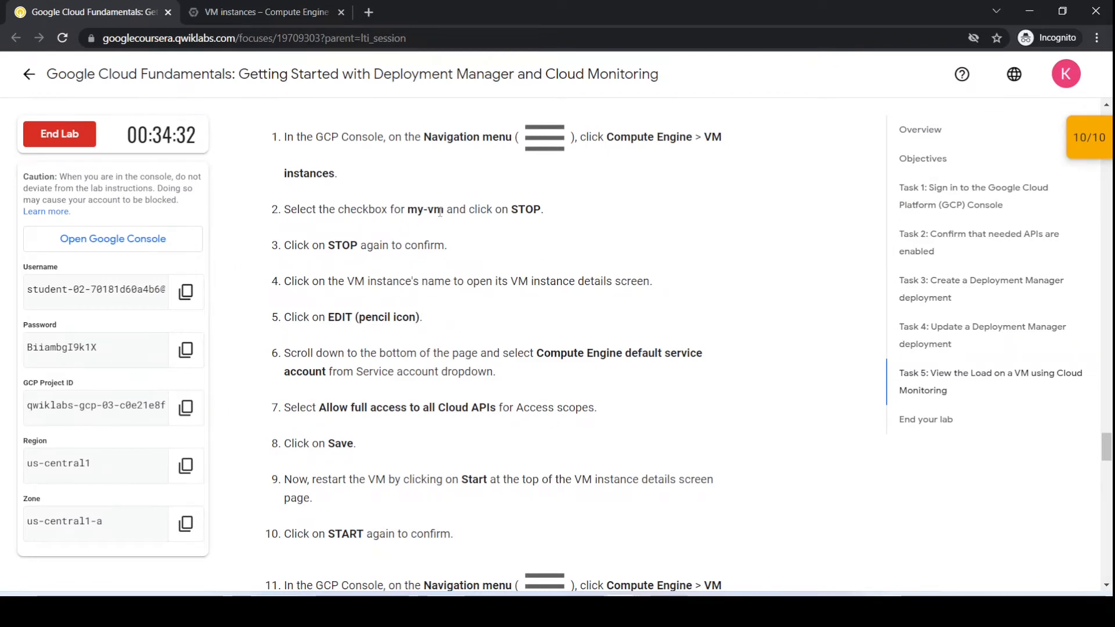
{"action": "left_click", "coordinate": [264, 12]}
{"action": "left_click", "coordinate": [223, 270]}
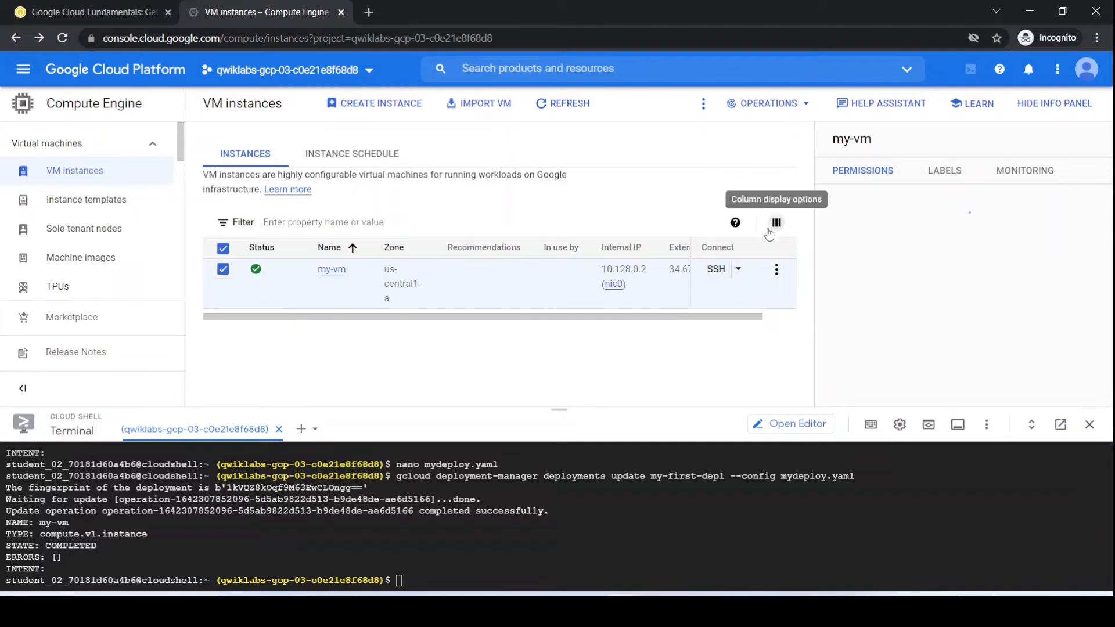
{"action": "left_click", "coordinate": [778, 270]}
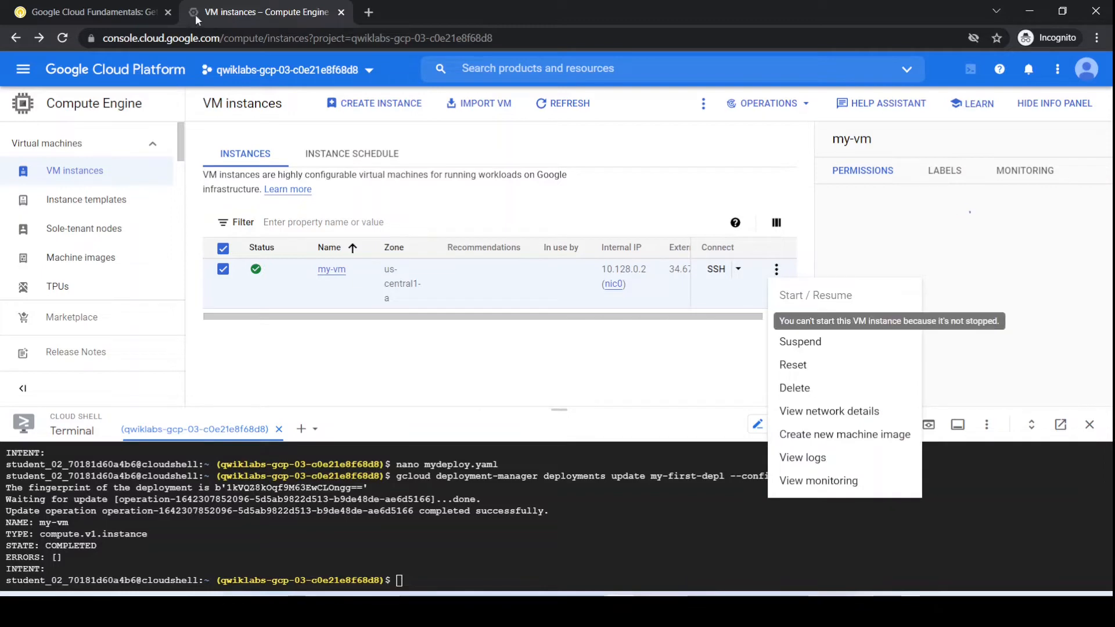
Review the lab's Task 5 instructions from stopping my-vm through creating the Monitoring workspace
{"action": "left_click", "coordinate": [54, 7]}
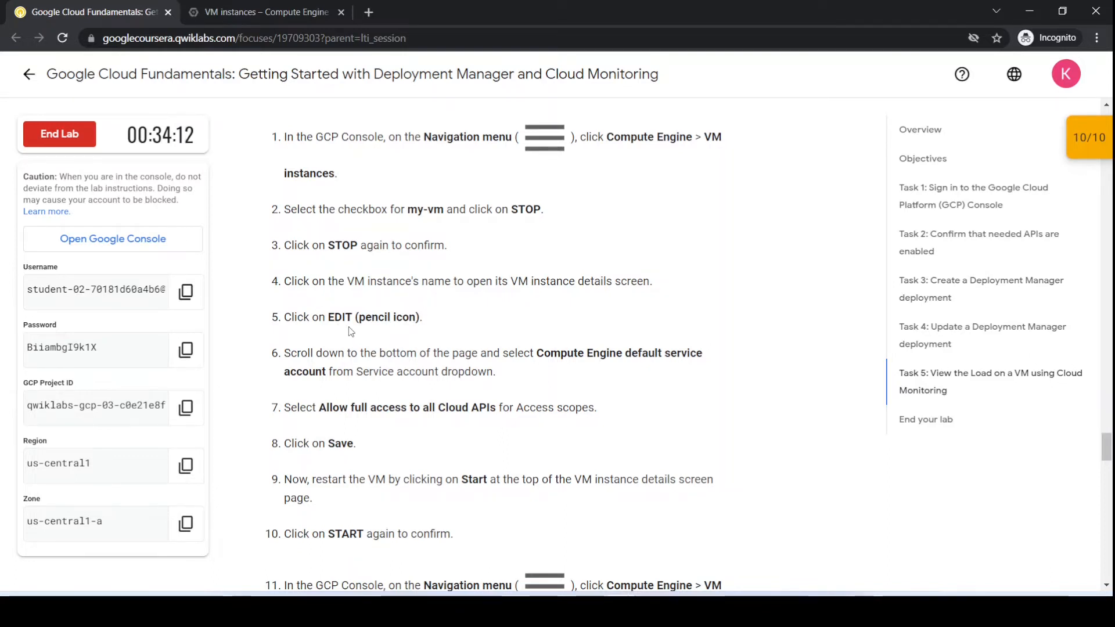
{"action": "scroll", "coordinate": [363, 368], "scroll_direction": "down", "scroll_amount": 1}
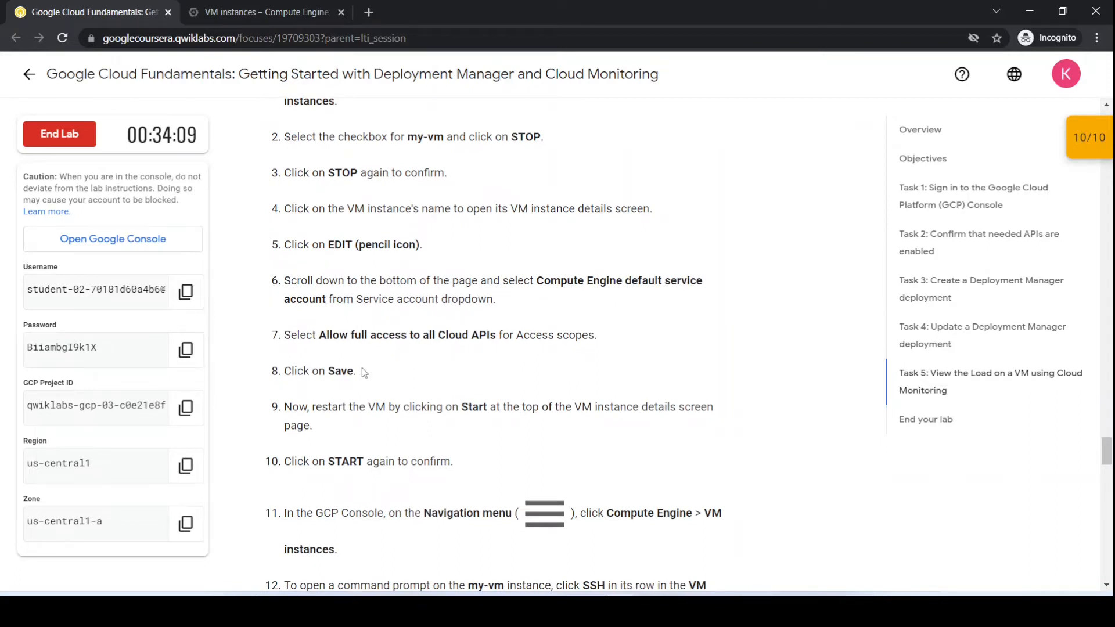
{"action": "scroll", "coordinate": [361, 368], "scroll_direction": "down", "scroll_amount": 3}
{"action": "scroll", "coordinate": [363, 368], "scroll_direction": "down", "scroll_amount": 6}
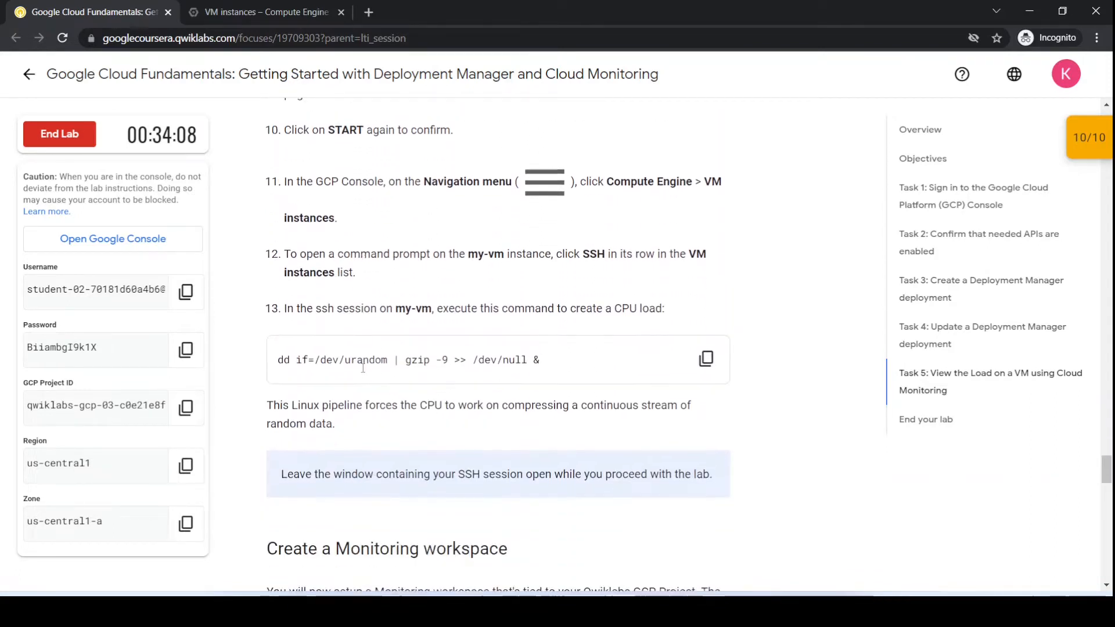
{"action": "scroll", "coordinate": [363, 367], "scroll_direction": "down", "scroll_amount": 2}
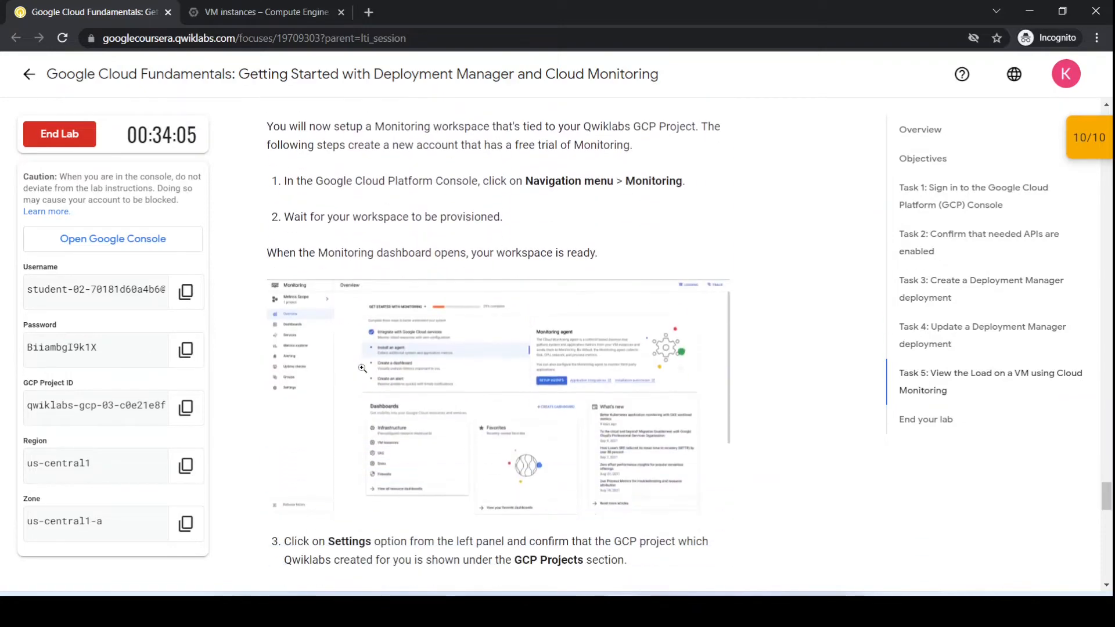
{"action": "scroll", "coordinate": [363, 368], "scroll_direction": "up", "scroll_amount": 7}
{"action": "scroll", "coordinate": [363, 368], "scroll_direction": "up", "scroll_amount": 6}
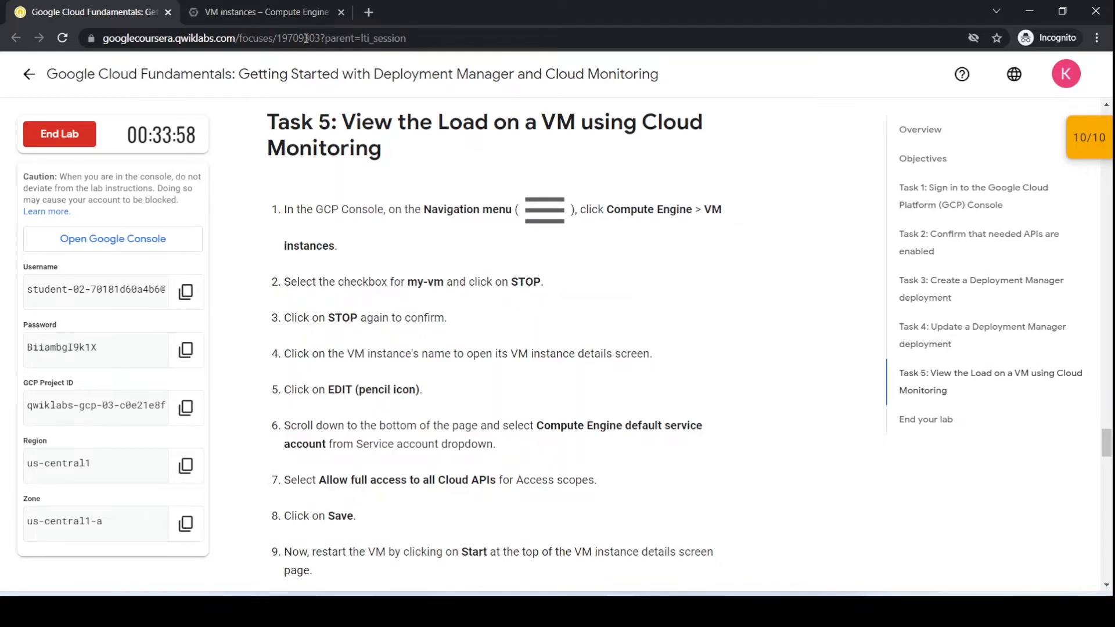
Stop the my-vm instance from the VM instances list and confirm the stop
{"action": "left_click", "coordinate": [266, 12]}
{"action": "left_click", "coordinate": [802, 327]}
{"action": "left_click", "coordinate": [729, 381]}
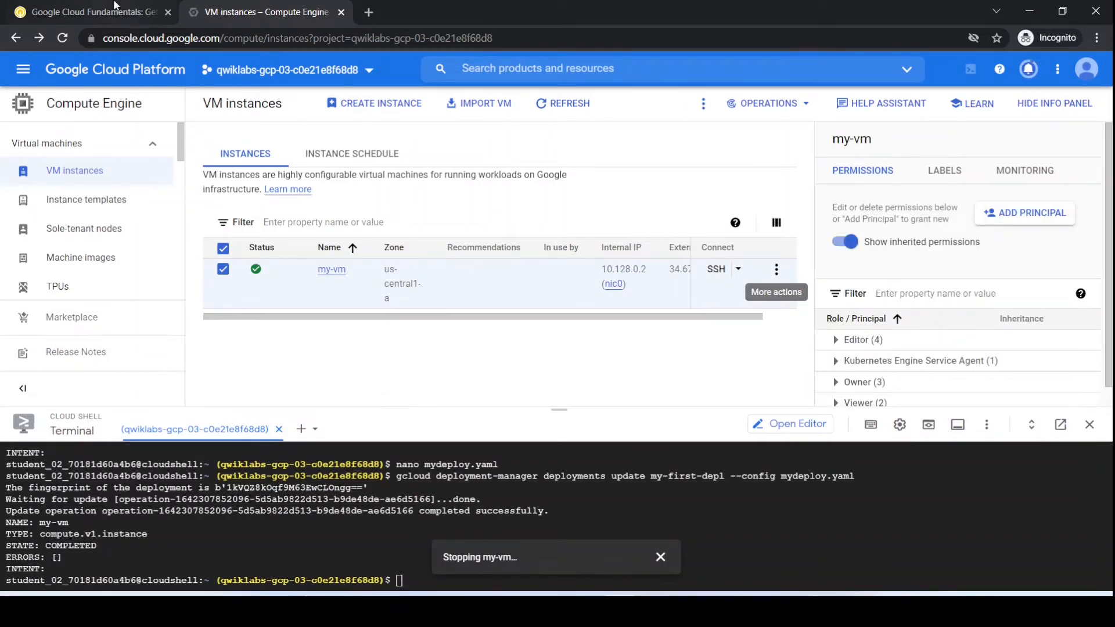
Consult the lab's next Task 5 instructions, then open the my-vm details and put the instance into edit mode
{"action": "left_click", "coordinate": [93, 12]}
{"action": "scroll", "coordinate": [443, 259], "scroll_direction": "down", "scroll_amount": 2}
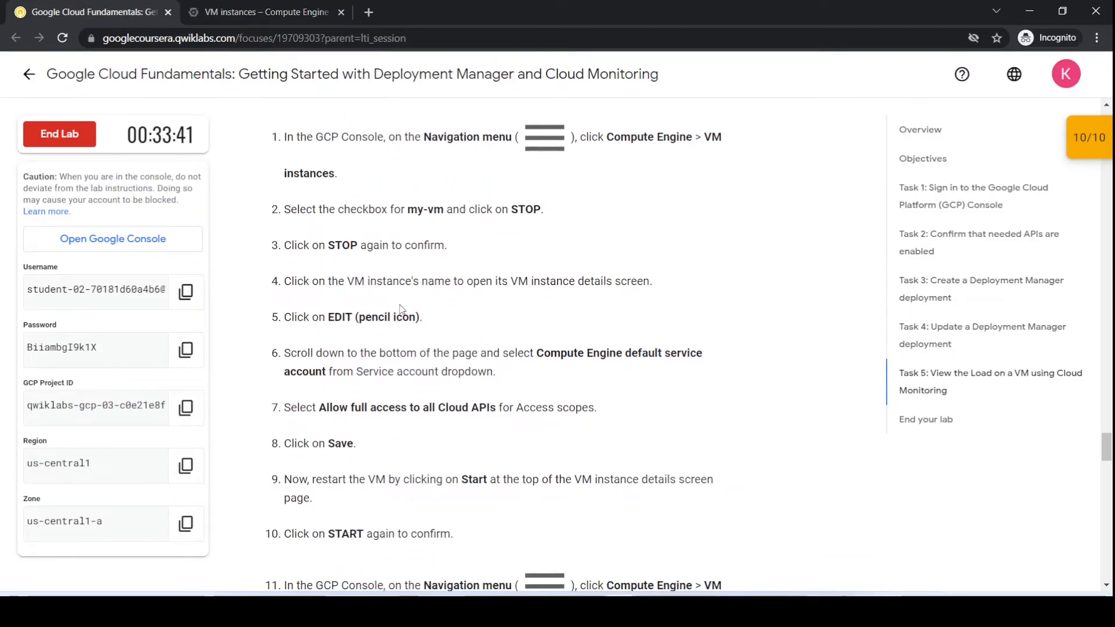
{"action": "left_click", "coordinate": [258, 12]}
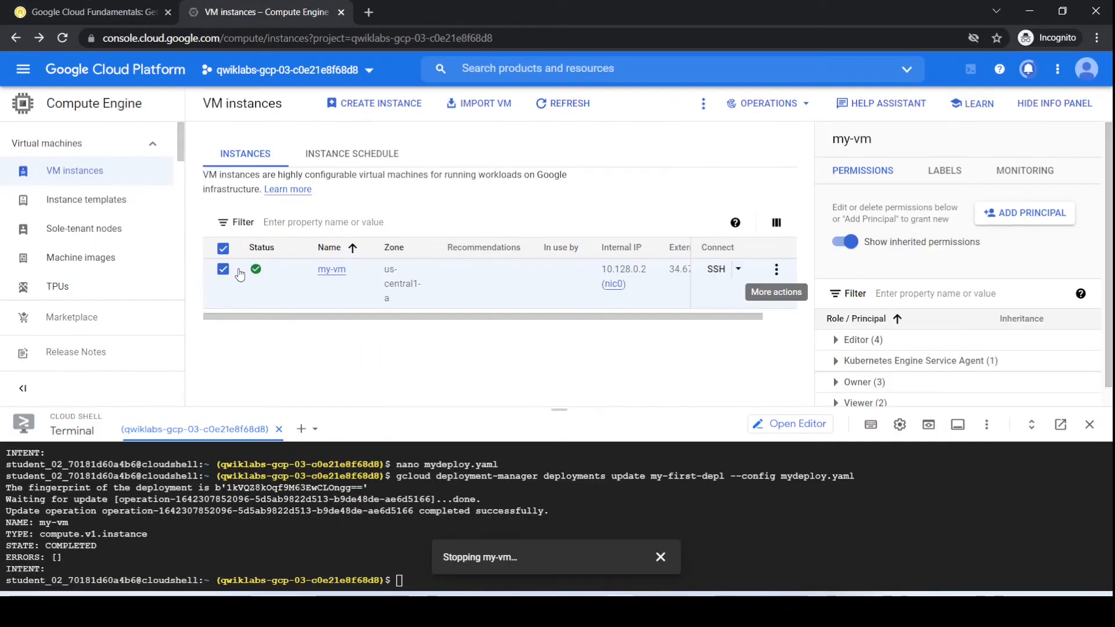
{"action": "left_click", "coordinate": [329, 270]}
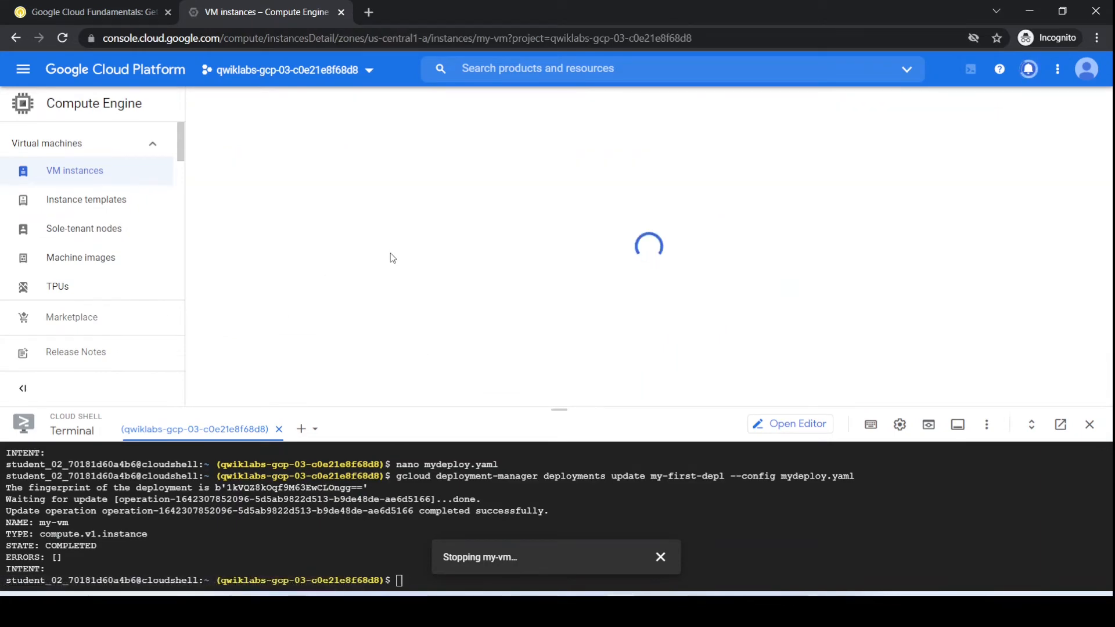
{"action": "left_click", "coordinate": [329, 103]}
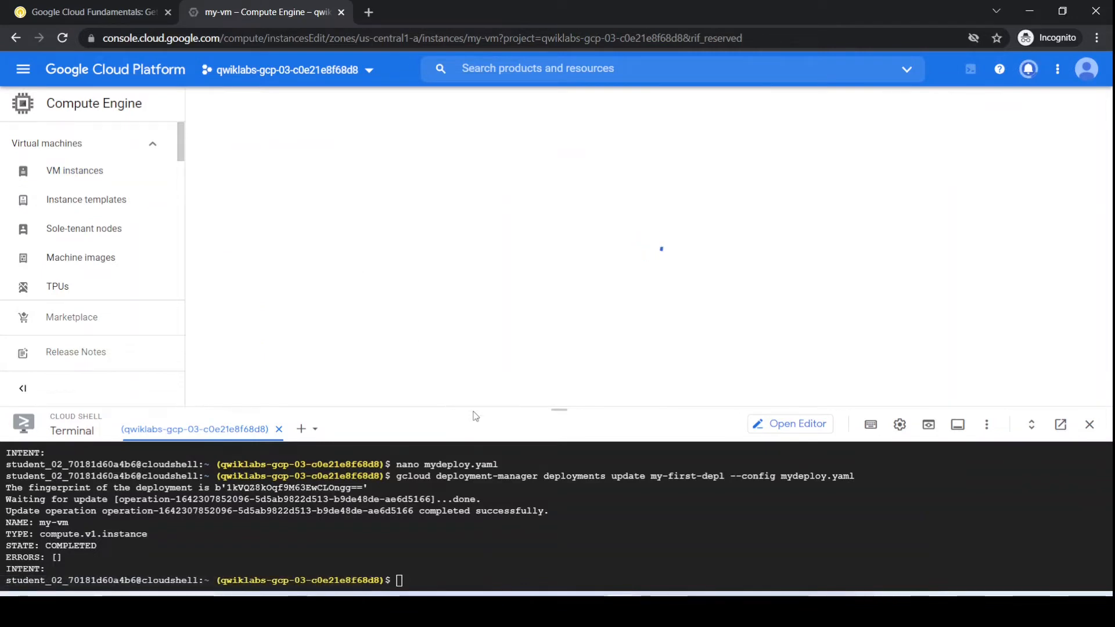
Give the my-vm edit form more room above Cloud Shell and consult the lab's Task 5 instructions on service account and access scopes
{"action": "left_click_drag", "start_coordinate": [558, 410], "coordinate": [559, 465]}
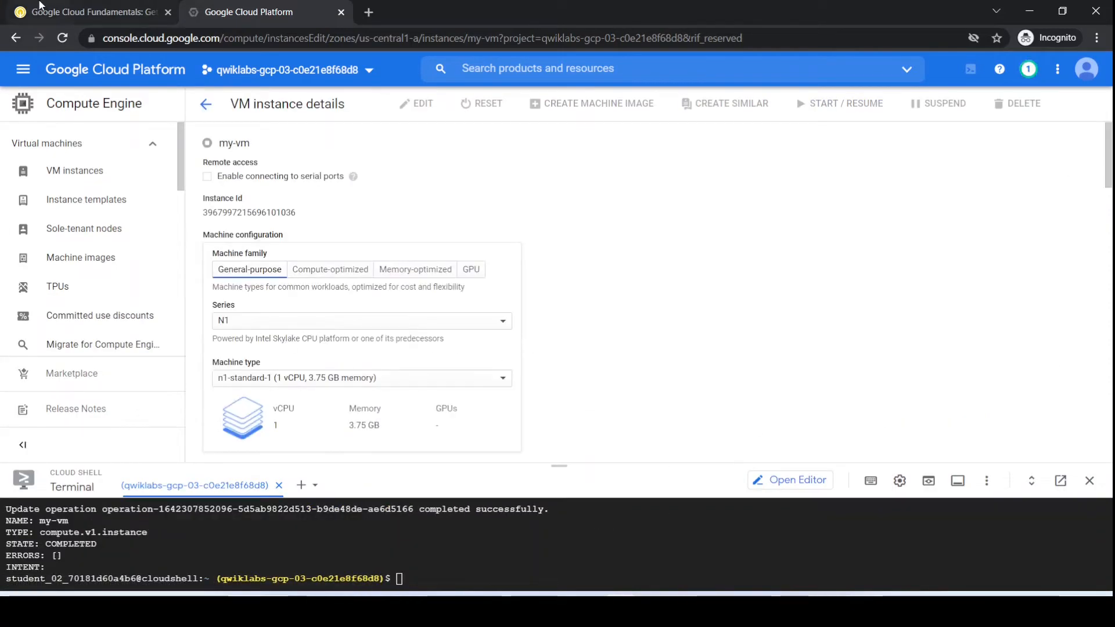
{"action": "left_click", "coordinate": [93, 12]}
{"action": "scroll", "coordinate": [319, 229], "scroll_direction": "down", "scroll_amount": 3}
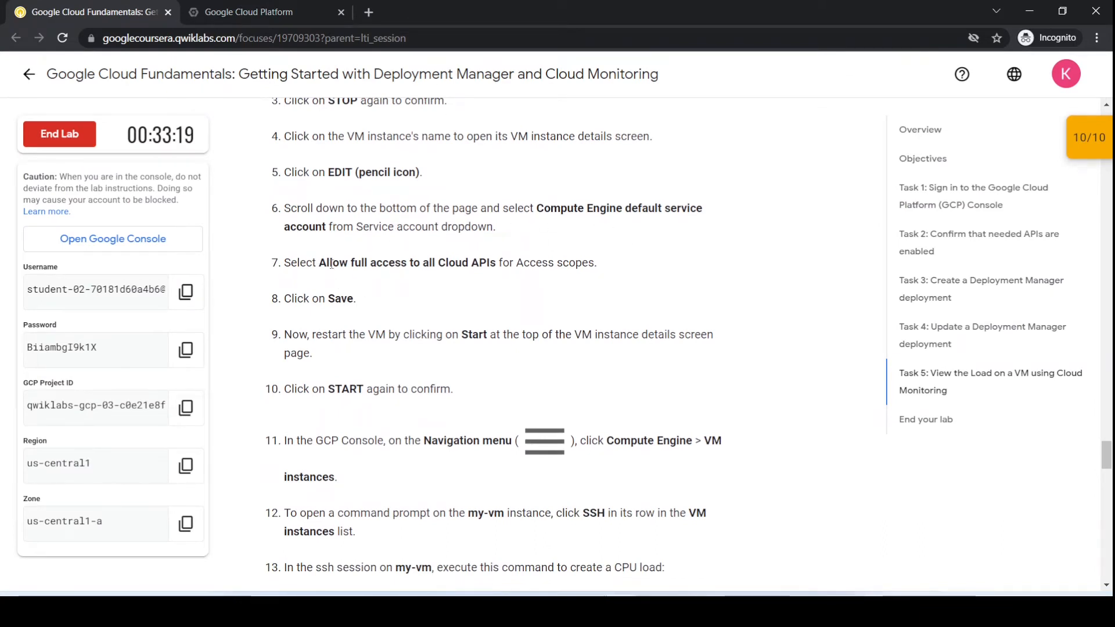
{"action": "left_click", "coordinate": [244, 13]}
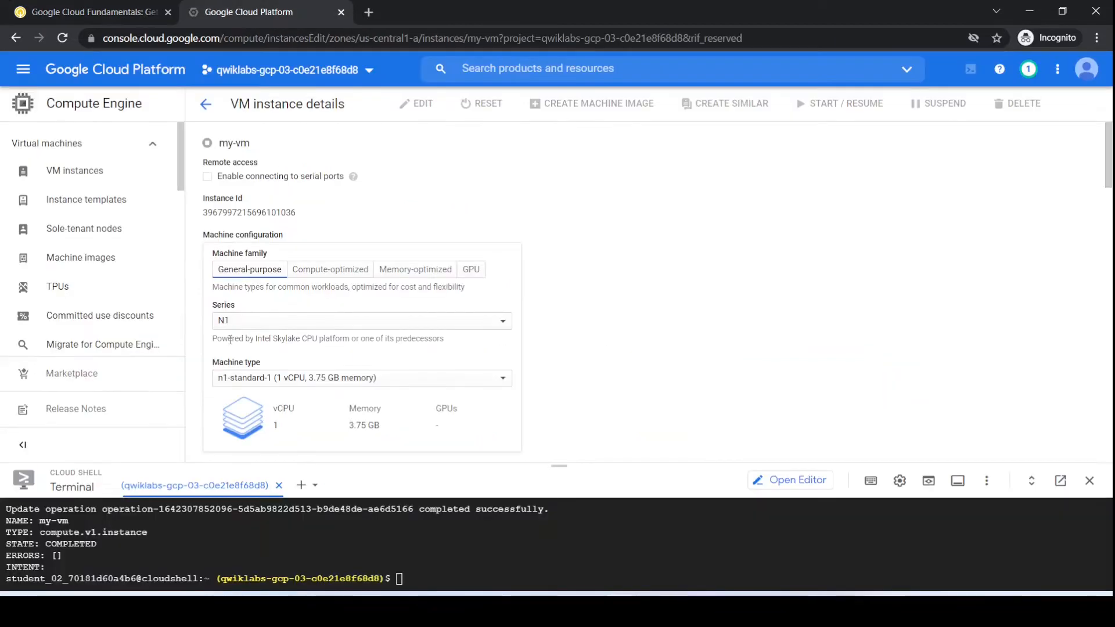
Look through the my-vm edit form to find the service account and access scopes settings
{"action": "scroll", "coordinate": [405, 333], "scroll_direction": "down", "scroll_amount": 15}
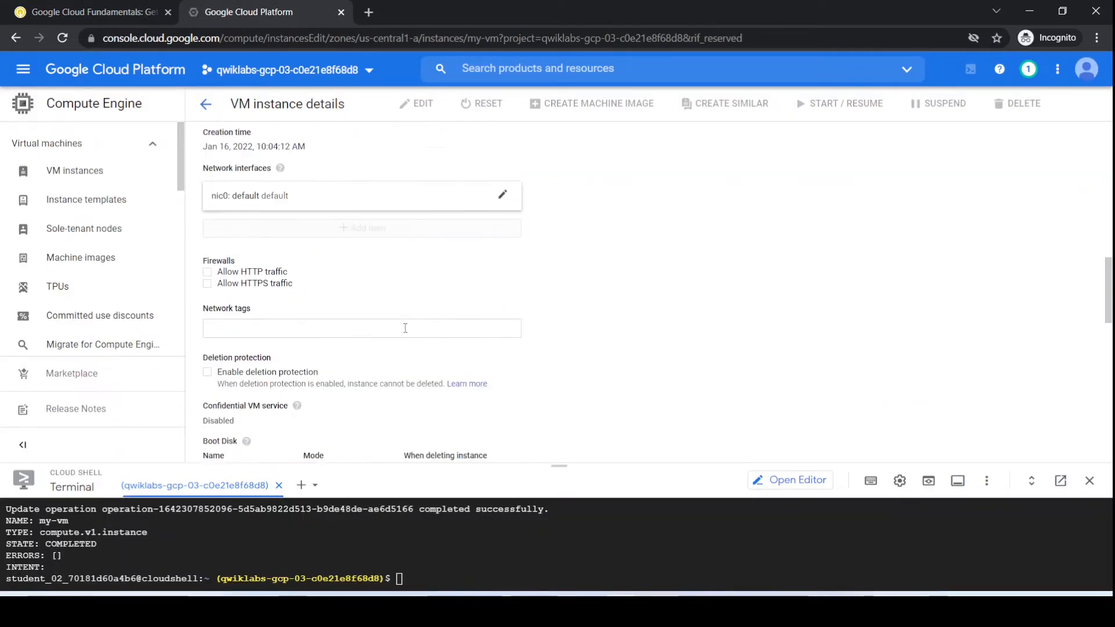
{"action": "scroll", "coordinate": [406, 333], "scroll_direction": "down", "scroll_amount": 4}
{"action": "scroll", "coordinate": [405, 328], "scroll_direction": "down", "scroll_amount": 10}
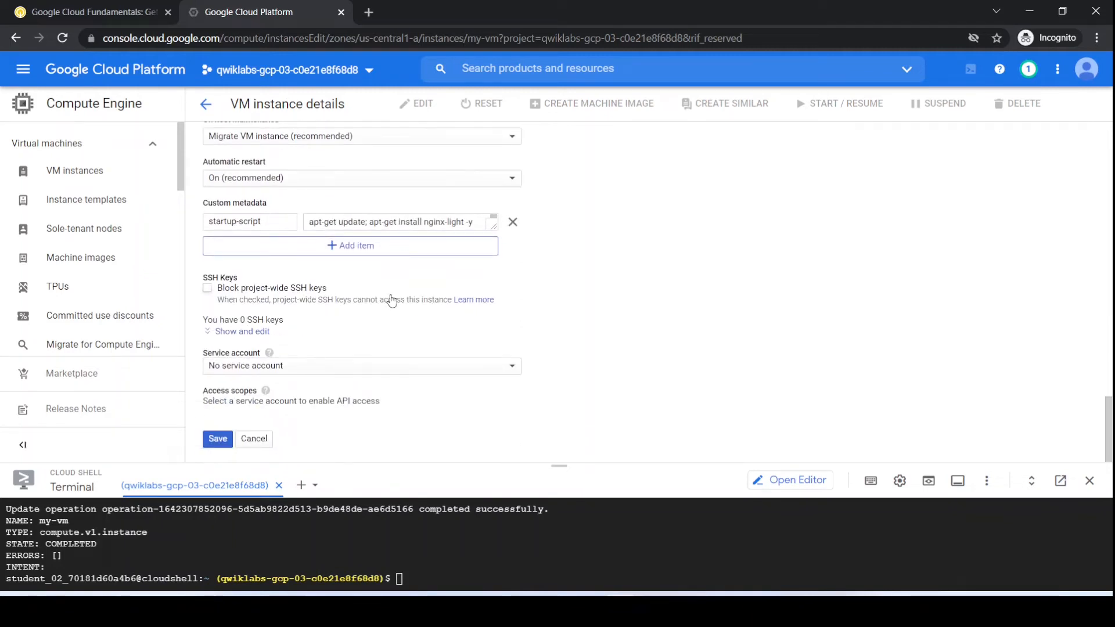
{"action": "scroll", "coordinate": [392, 300], "scroll_direction": "up", "scroll_amount": 3}
{"action": "scroll", "coordinate": [393, 300], "scroll_direction": "up", "scroll_amount": 3}
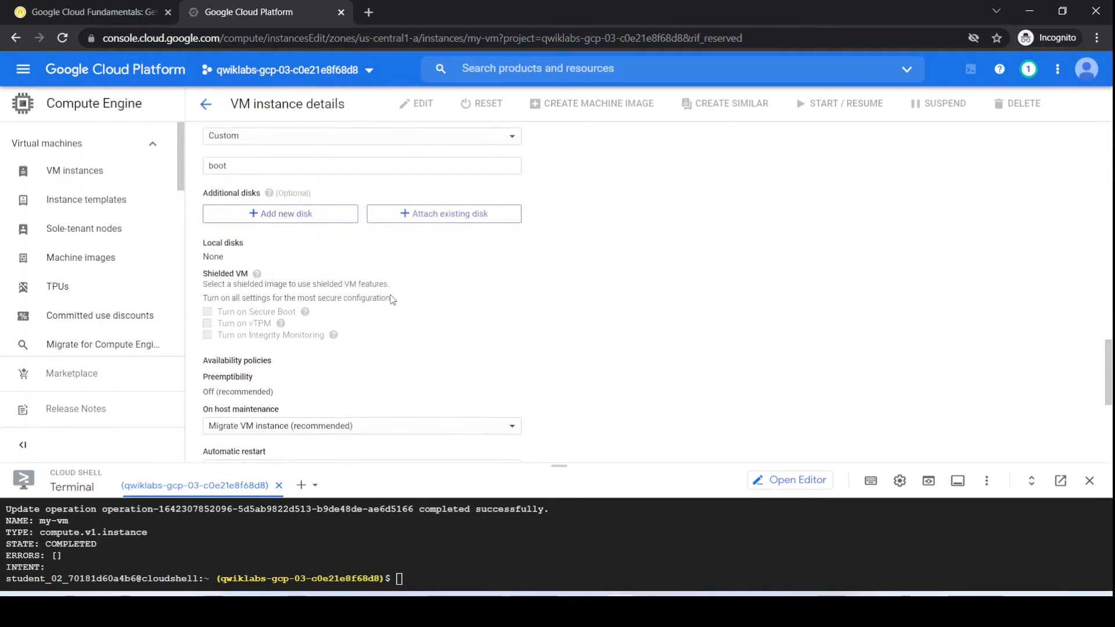
{"action": "scroll", "coordinate": [392, 298], "scroll_direction": "up", "scroll_amount": 6}
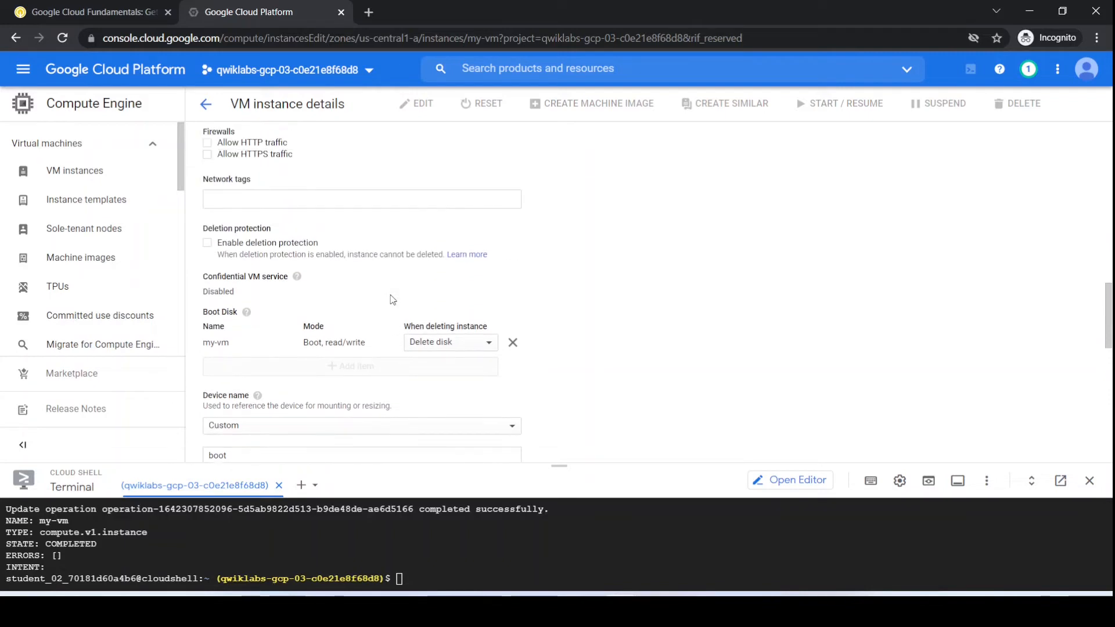
{"action": "scroll", "coordinate": [393, 300], "scroll_direction": "up", "scroll_amount": 8}
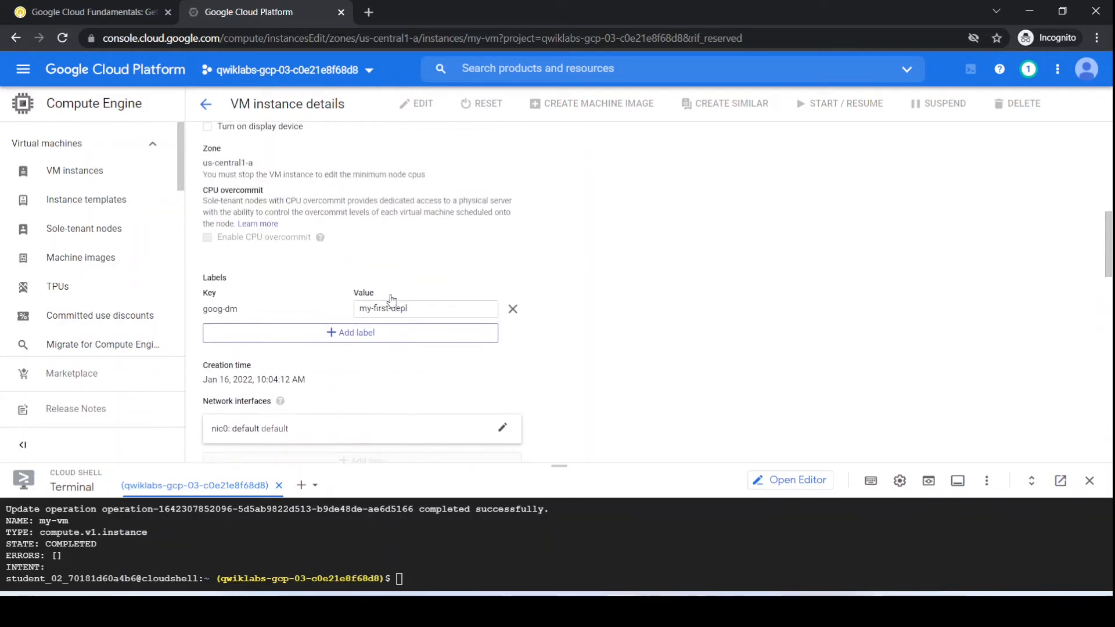
{"action": "scroll", "coordinate": [393, 299], "scroll_direction": "up", "scroll_amount": 3}
{"action": "scroll", "coordinate": [393, 299], "scroll_direction": "up", "scroll_amount": 6}
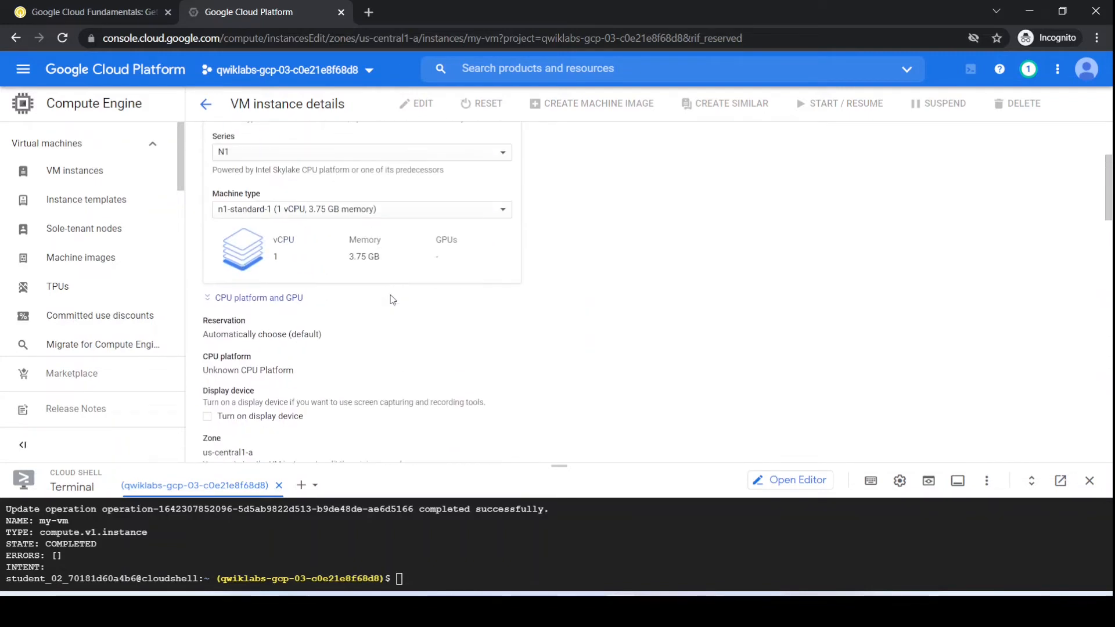
{"action": "scroll", "coordinate": [392, 299], "scroll_direction": "up", "scroll_amount": 1}
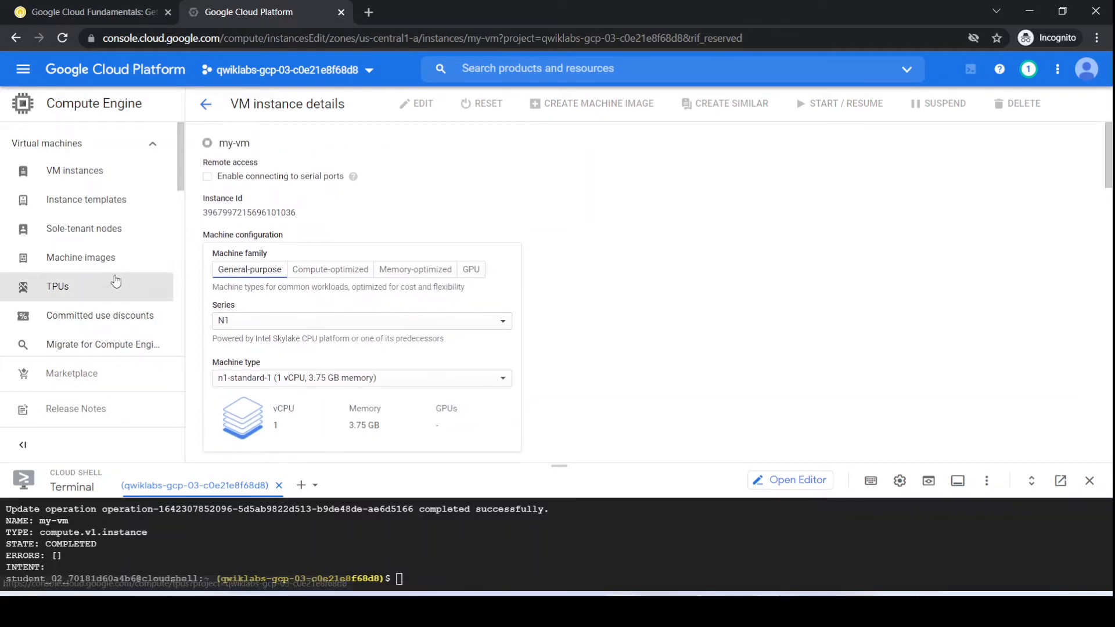
{"action": "scroll", "coordinate": [112, 281], "scroll_direction": "down", "scroll_amount": 8}
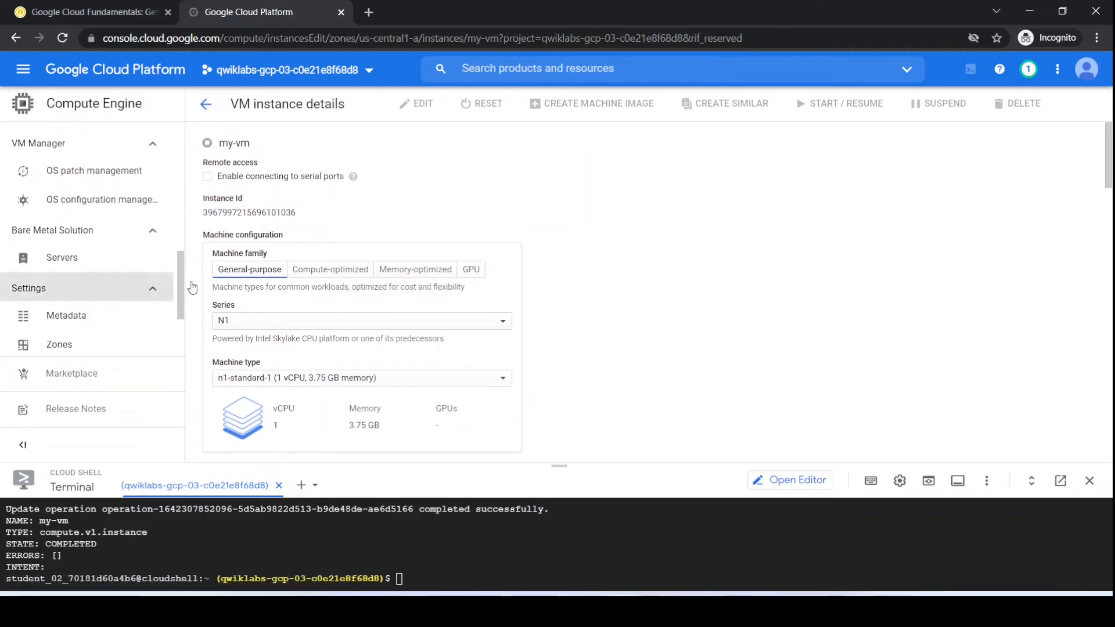
{"action": "scroll", "coordinate": [442, 313], "scroll_direction": "down", "scroll_amount": 4}
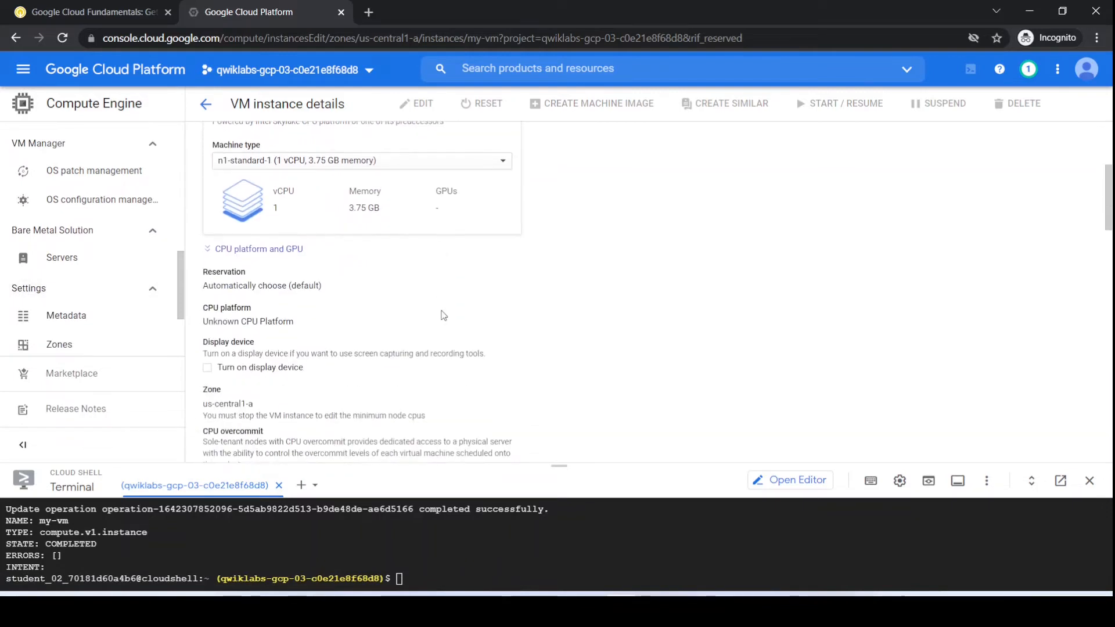
{"action": "scroll", "coordinate": [443, 316], "scroll_direction": "down", "scroll_amount": 4}
{"action": "scroll", "coordinate": [443, 316], "scroll_direction": "down", "scroll_amount": 3}
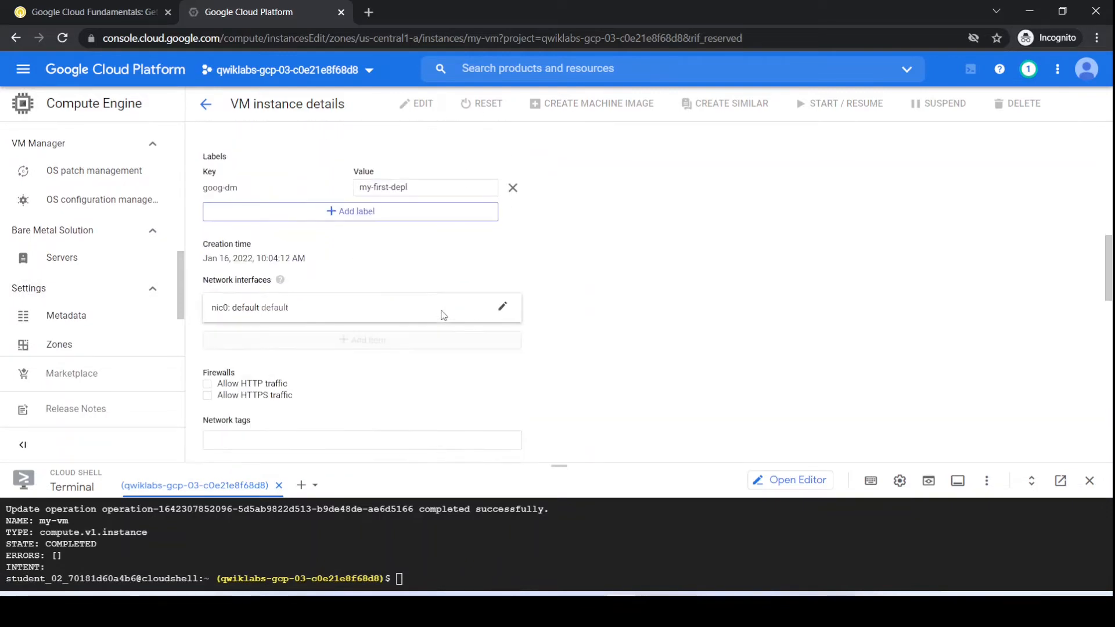
{"action": "scroll", "coordinate": [443, 317], "scroll_direction": "down", "scroll_amount": 3}
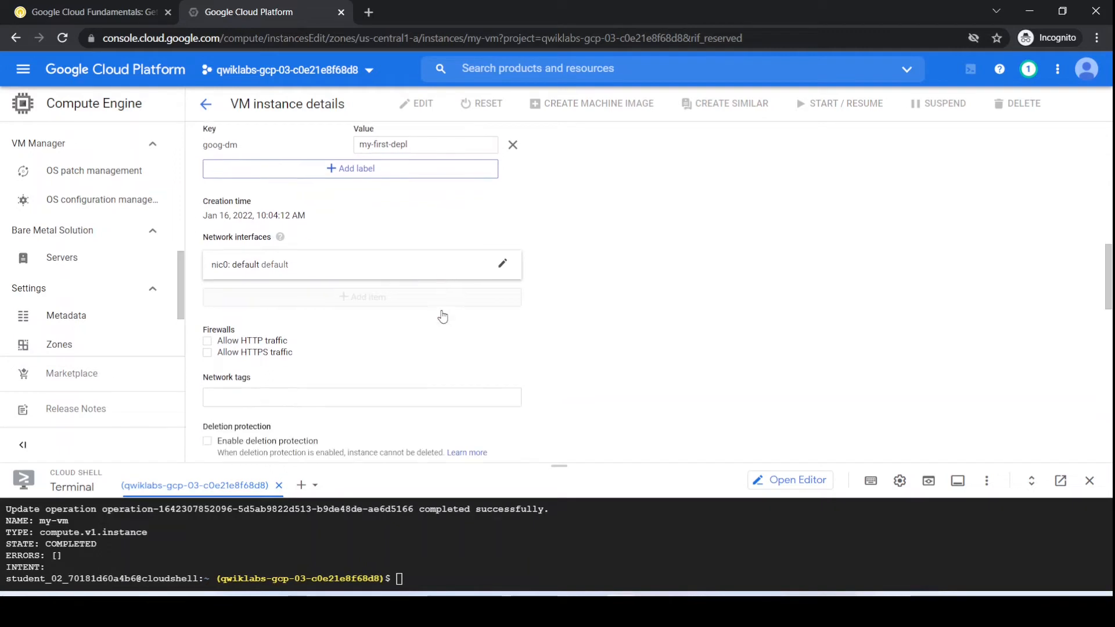
{"action": "scroll", "coordinate": [242, 385], "scroll_direction": "down", "scroll_amount": 4}
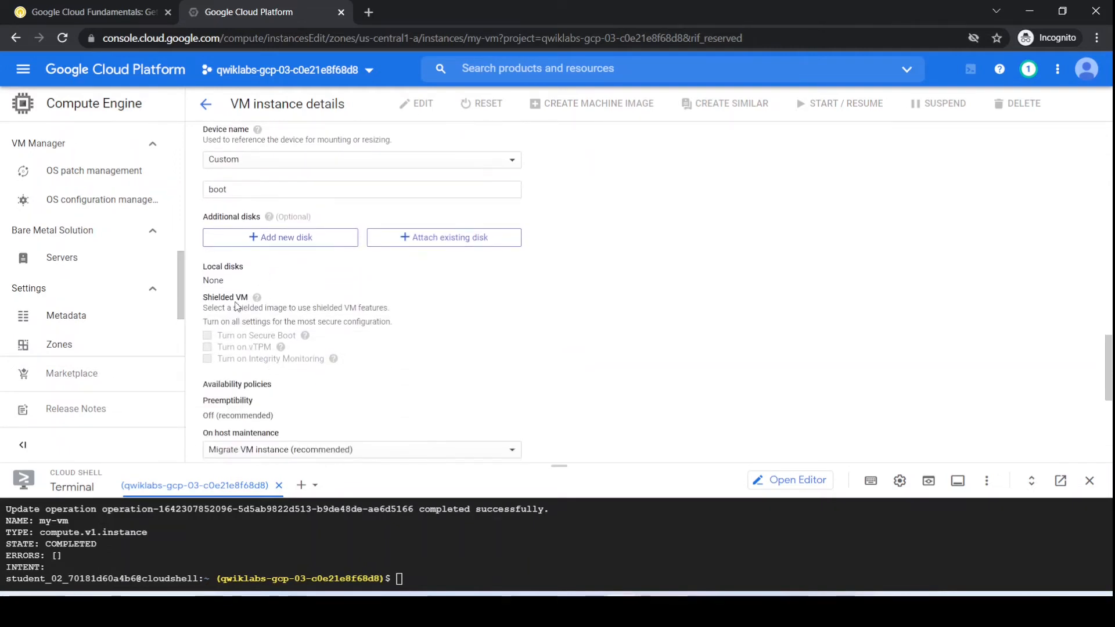
{"action": "scroll", "coordinate": [234, 381], "scroll_direction": "down", "scroll_amount": 3}
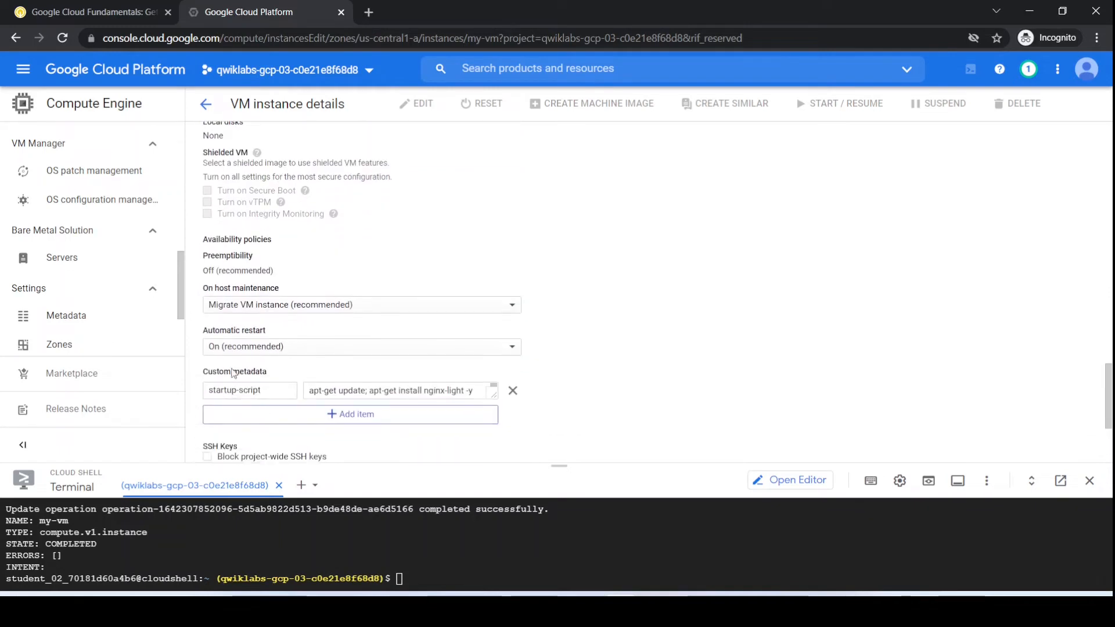
{"action": "scroll", "coordinate": [230, 378], "scroll_direction": "down", "scroll_amount": 1}
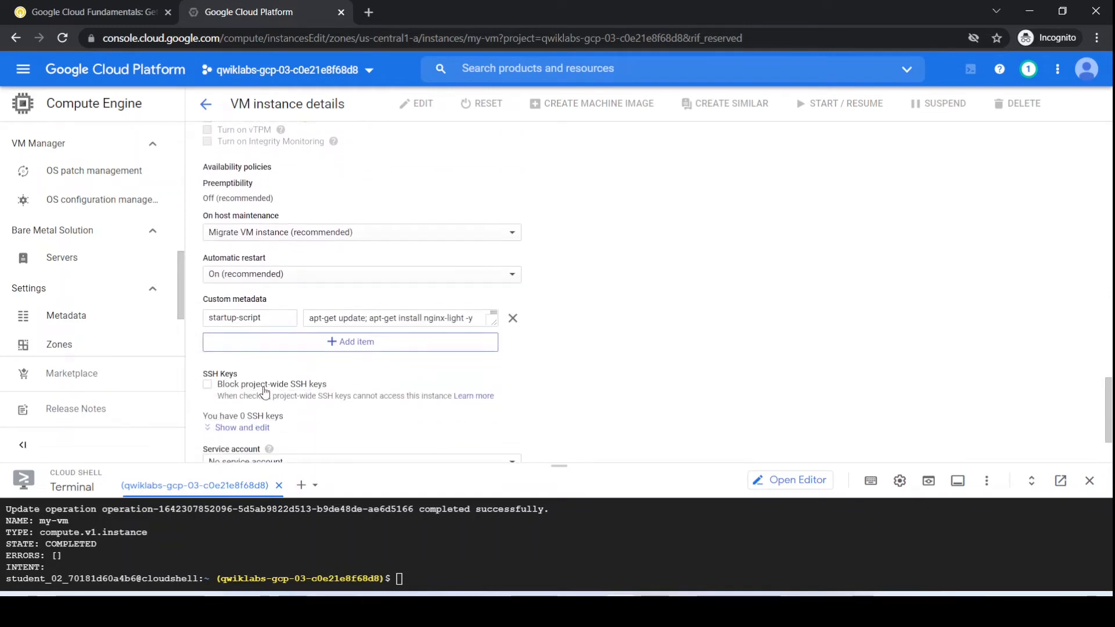
{"action": "scroll", "coordinate": [260, 389], "scroll_direction": "down", "scroll_amount": 1}
{"action": "scroll", "coordinate": [313, 355], "scroll_direction": "down", "scroll_amount": 1}
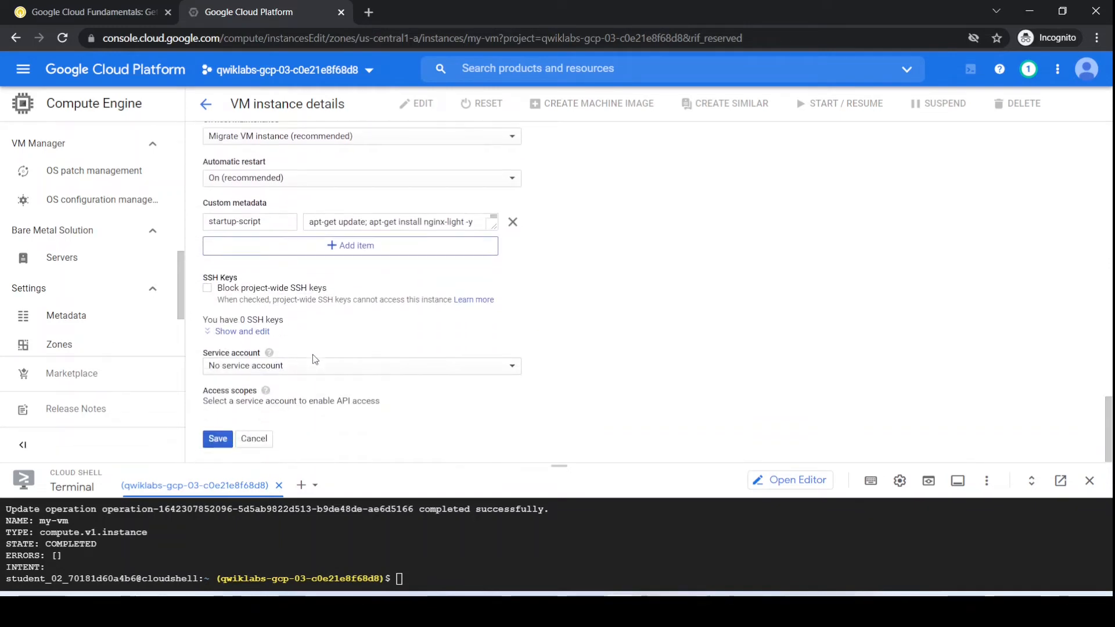
Check the lab's service account instruction and set my-vm's service account to Compute Engine default service account
{"action": "left_click", "coordinate": [93, 12]}
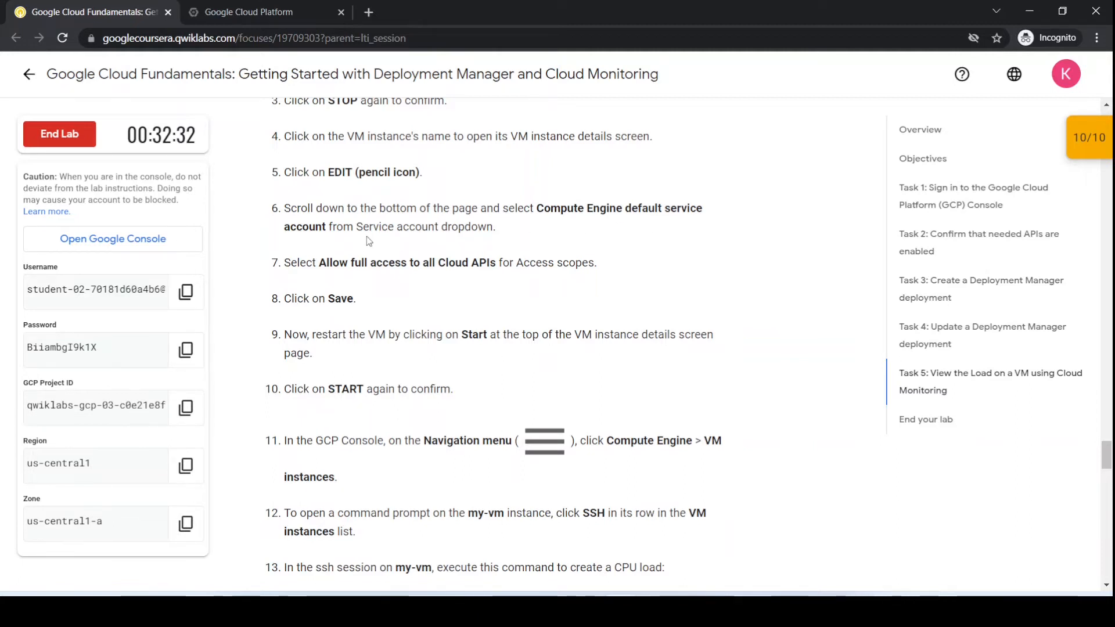
{"action": "key", "text": "ctrl+Tab"}
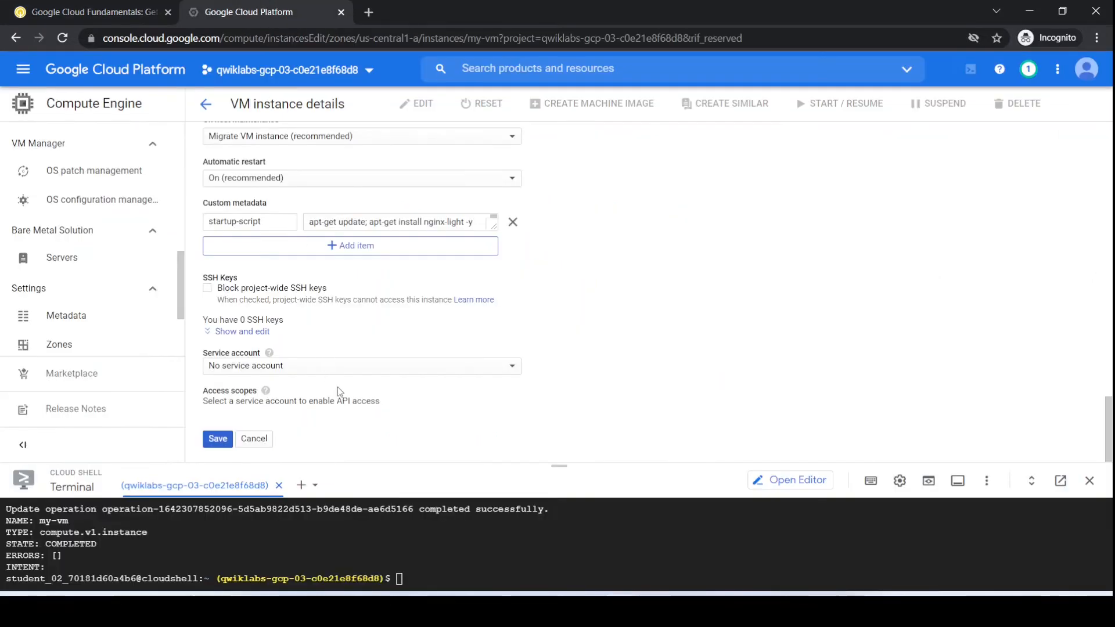
{"action": "left_click", "coordinate": [288, 367]}
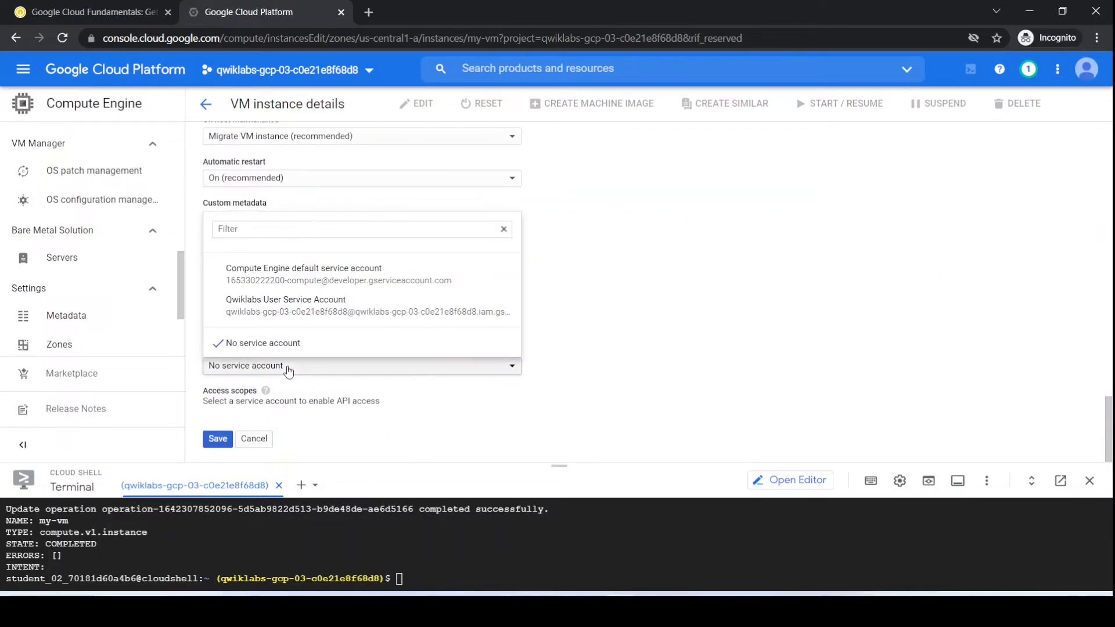
{"action": "left_click", "coordinate": [304, 269]}
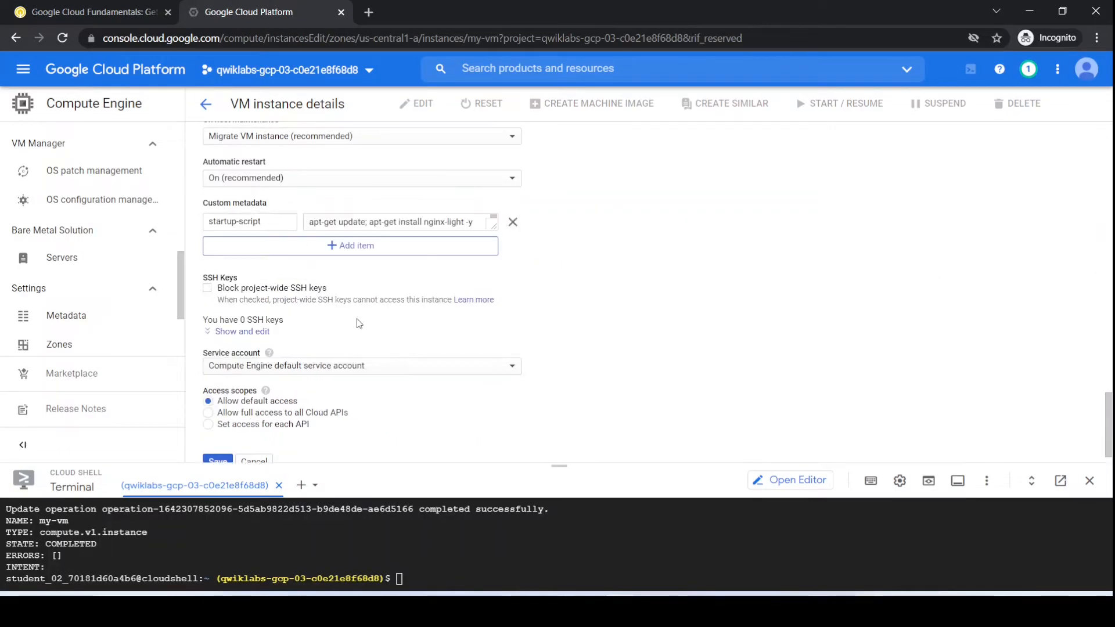
Following the lab instructions, set my-vm's access scopes to Allow full access to all Cloud APIs and save the instance
{"action": "left_click", "coordinate": [110, 10]}
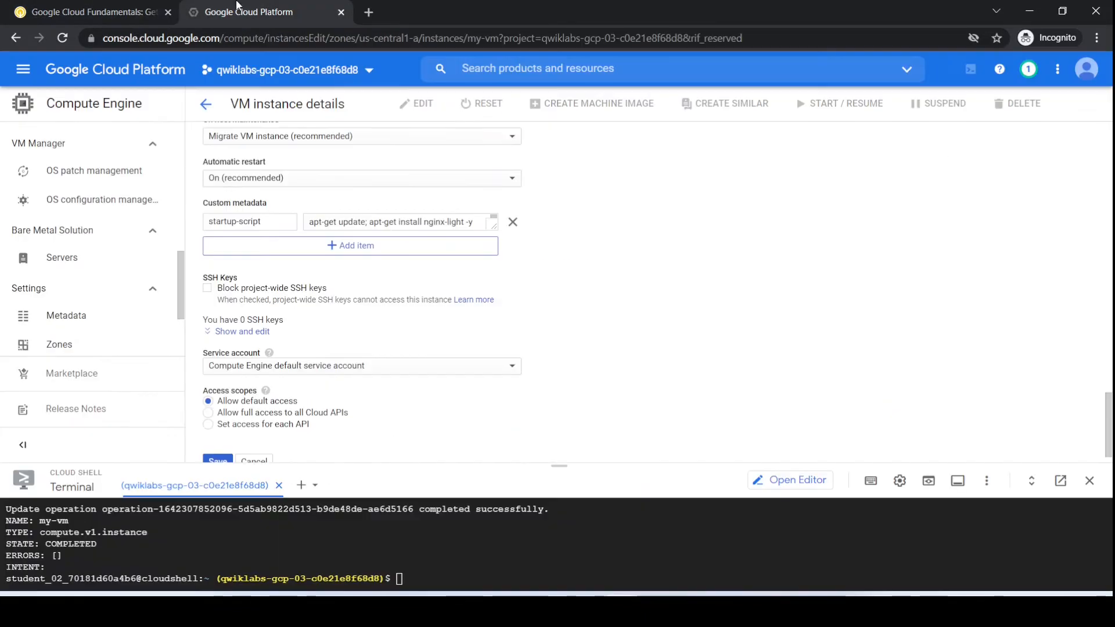
{"action": "left_click", "coordinate": [244, 10]}
{"action": "left_click", "coordinate": [208, 414]}
{"action": "left_click", "coordinate": [105, 7]}
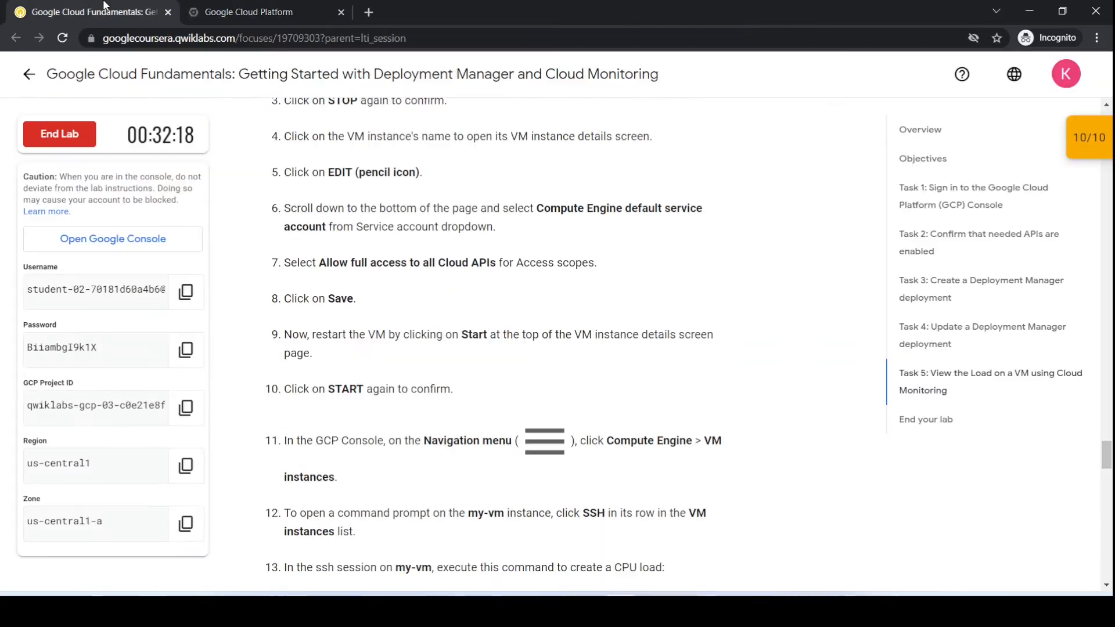
{"action": "left_click", "coordinate": [240, 7]}
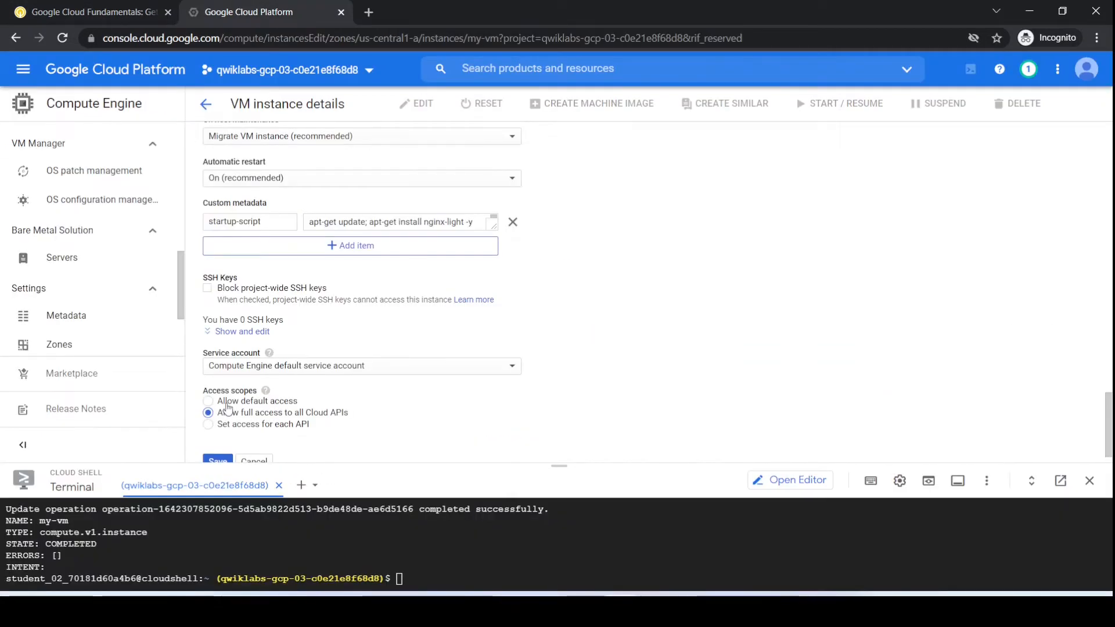
{"action": "scroll", "coordinate": [226, 409], "scroll_direction": "down", "scroll_amount": 1}
{"action": "left_click", "coordinate": [218, 440]}
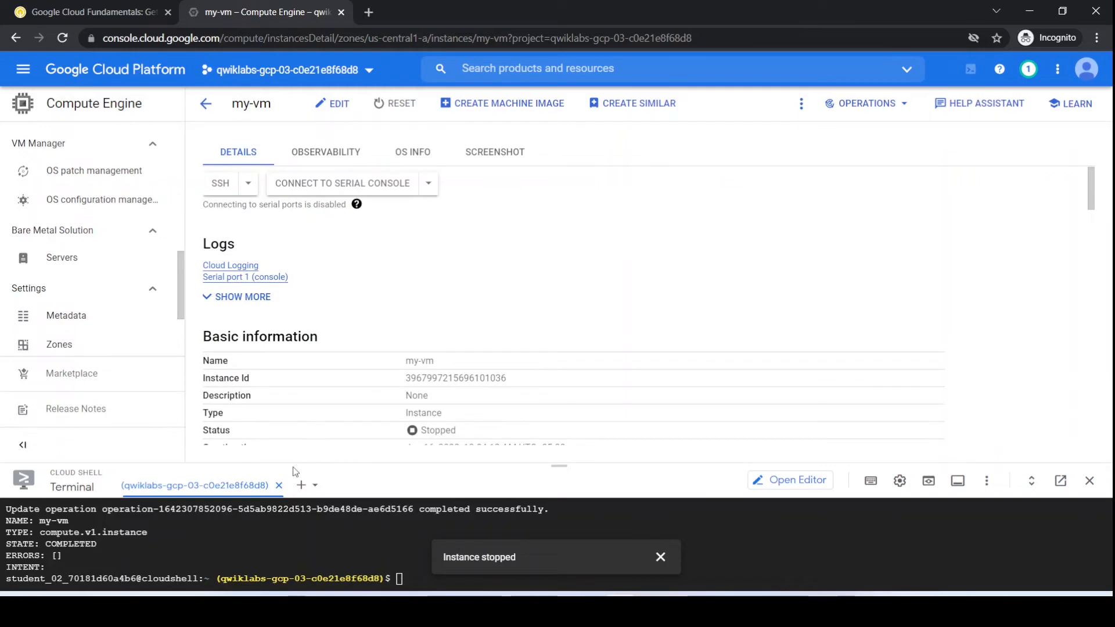
Read the lab's instructions for restarting the VM, then return from the my-vm details to the VM instances list
{"action": "left_click", "coordinate": [125, 7]}
{"action": "scroll", "coordinate": [439, 323], "scroll_direction": "down", "scroll_amount": 1}
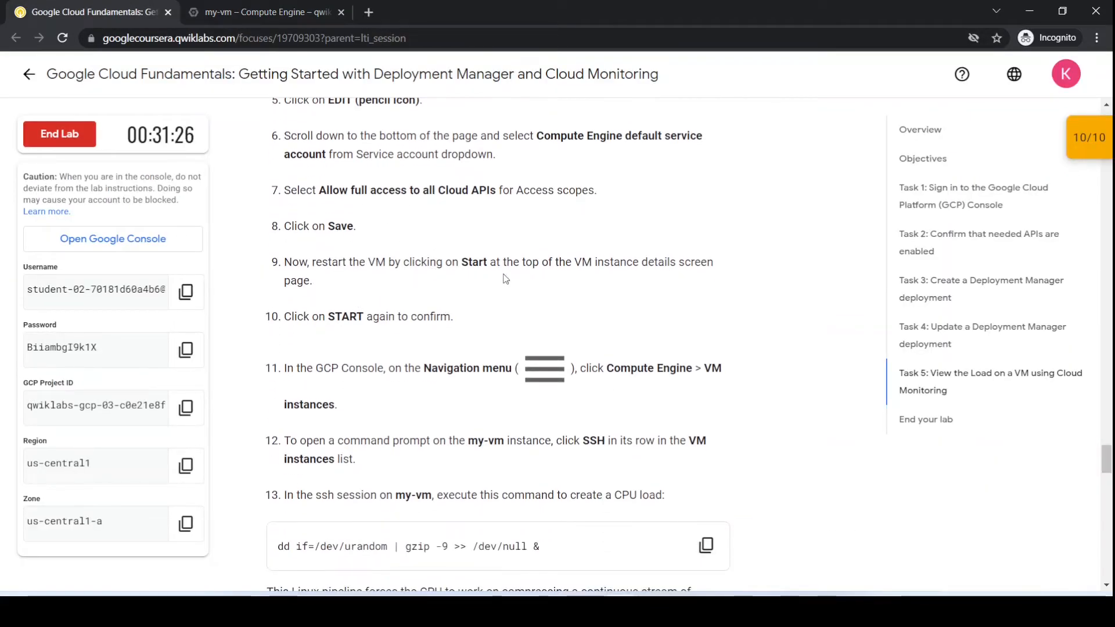
{"action": "scroll", "coordinate": [537, 312], "scroll_direction": "down", "scroll_amount": 1}
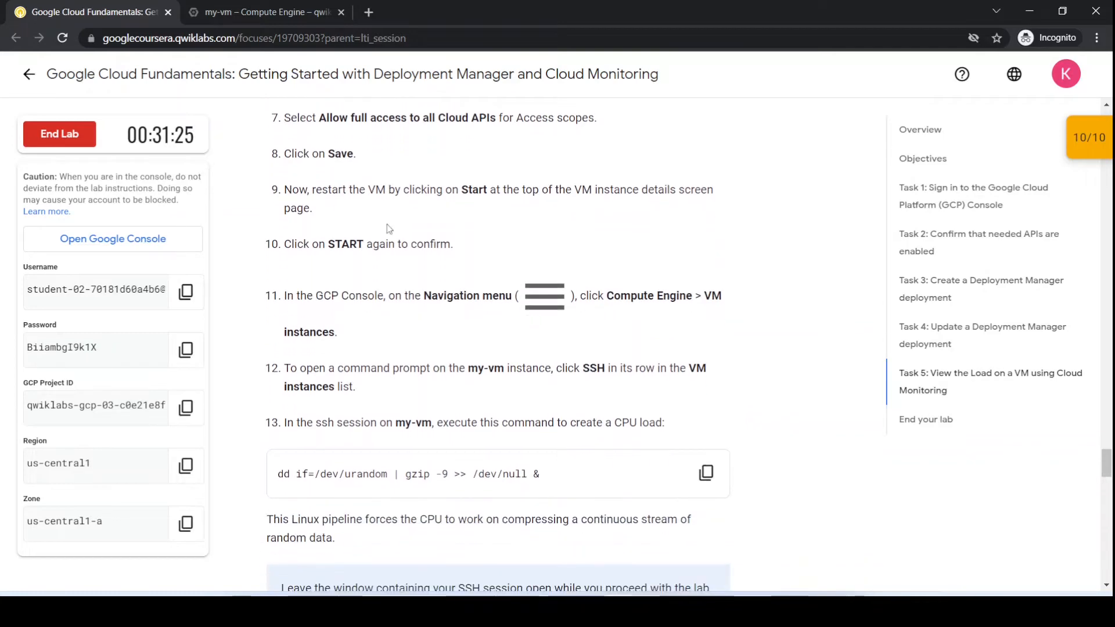
{"action": "left_click", "coordinate": [264, 11]}
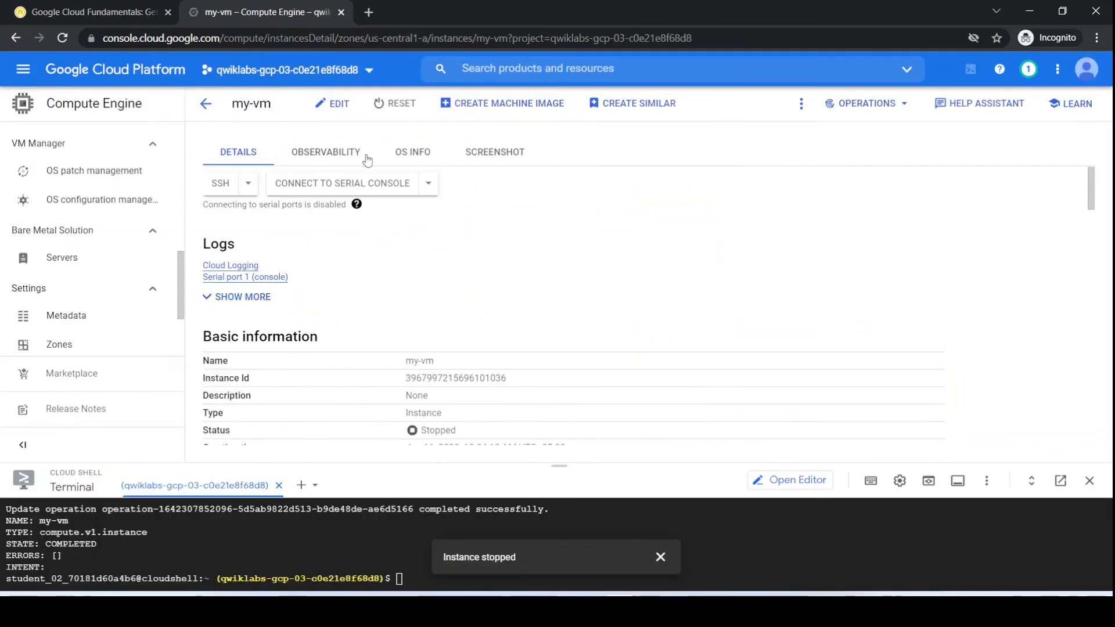
{"action": "left_click", "coordinate": [204, 108]}
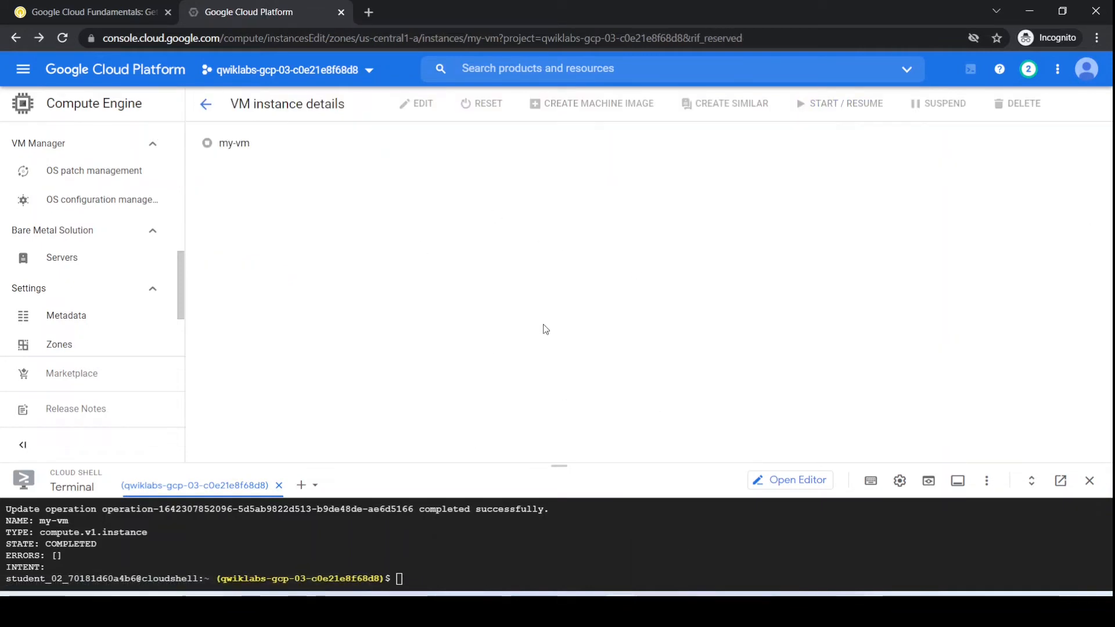
{"action": "left_click", "coordinate": [208, 108]}
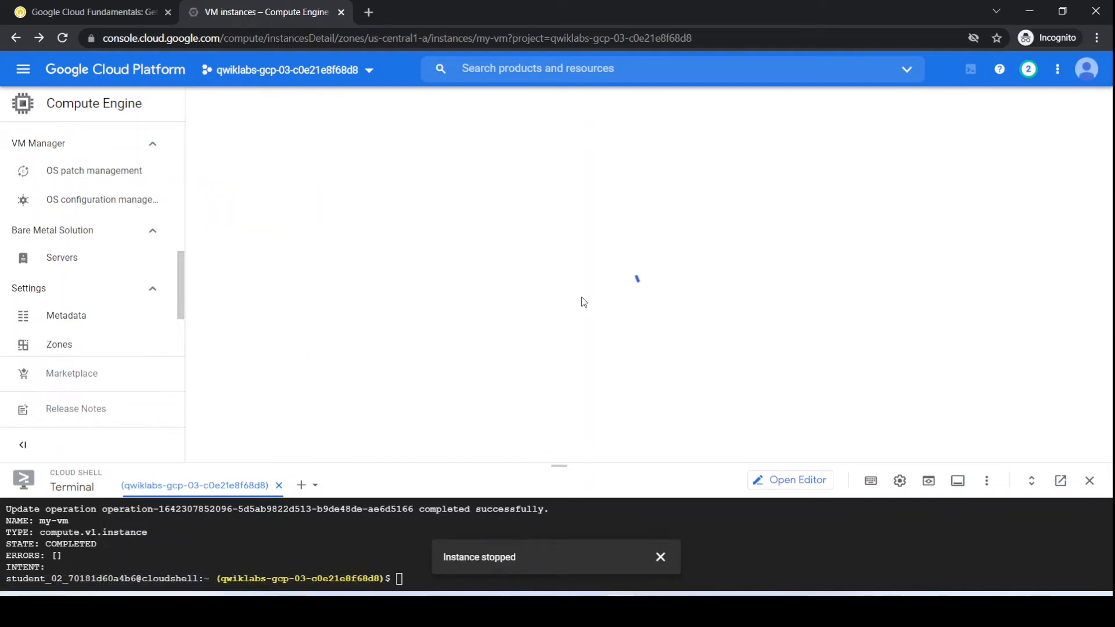
{"action": "left_click", "coordinate": [206, 104]}
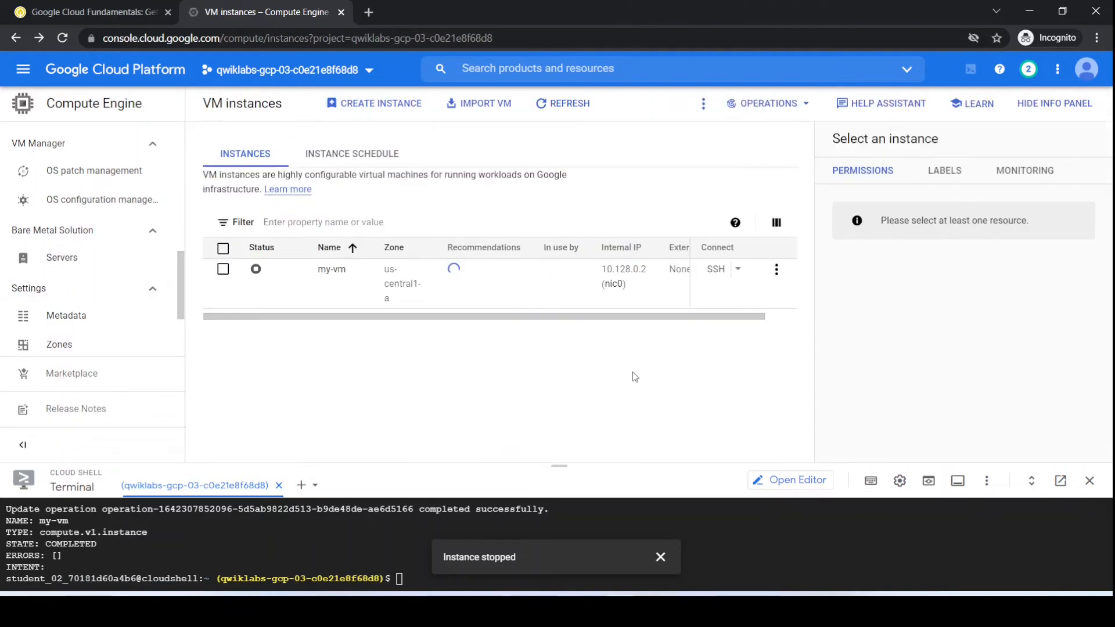
Start the my-vm instance from the VM instances list, confirm the start and refresh the list
{"action": "left_click", "coordinate": [777, 270]}
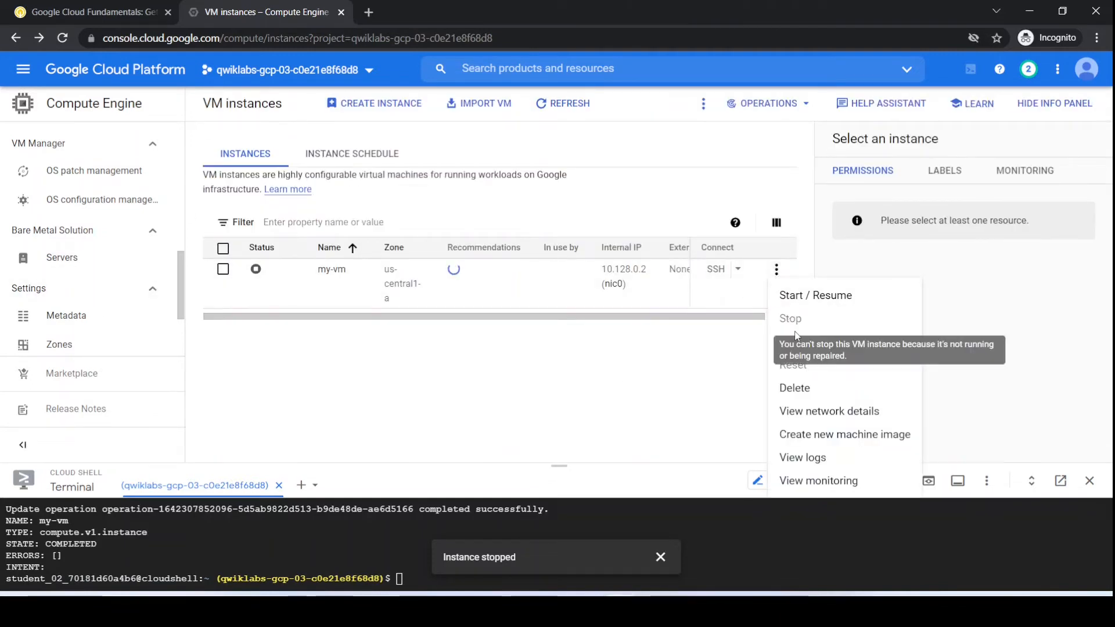
{"action": "left_click", "coordinate": [791, 295]}
{"action": "left_click", "coordinate": [729, 376]}
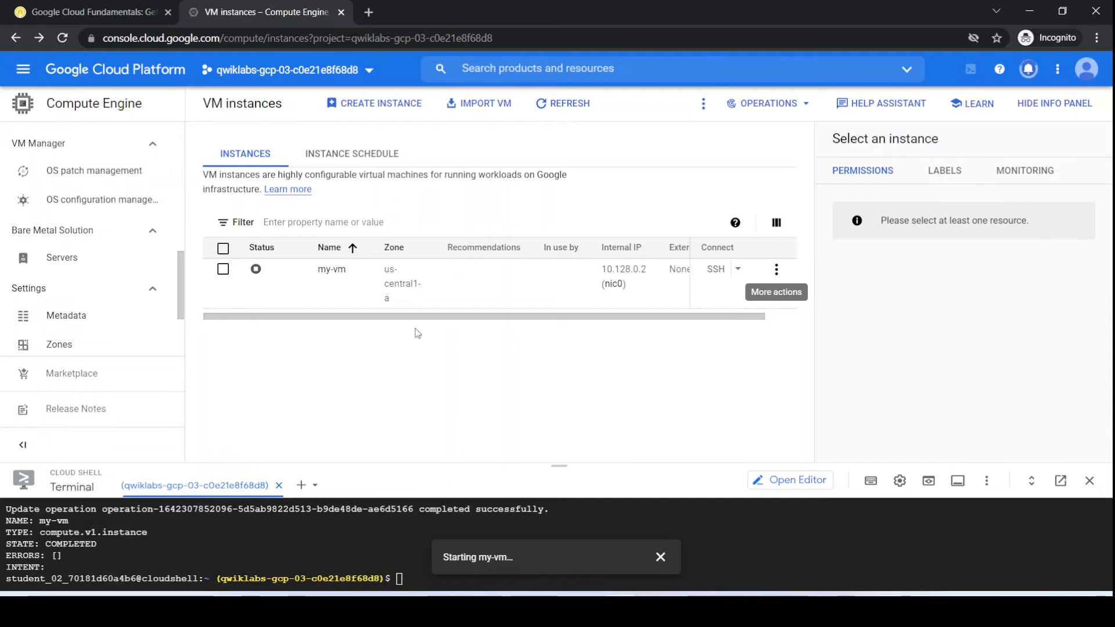
{"action": "left_click", "coordinate": [566, 105]}
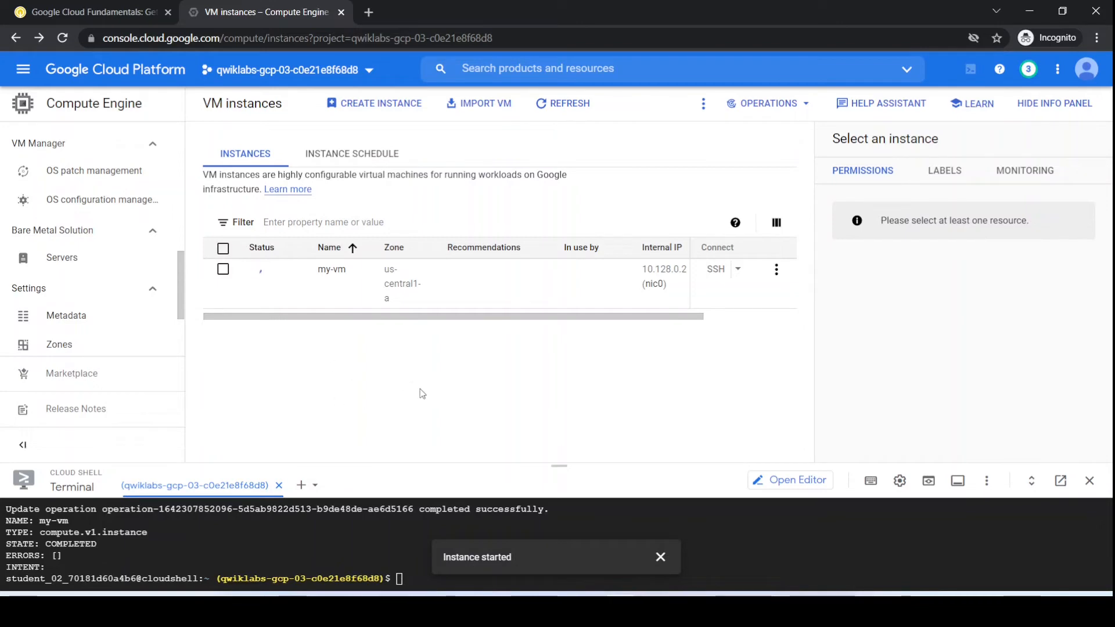
Check the lab's SSH instructions, then open an SSH session to my-vm from the VM instances list and confirm the connection
{"action": "left_click", "coordinate": [157, 6]}
{"action": "scroll", "coordinate": [375, 218], "scroll_direction": "down", "scroll_amount": 3}
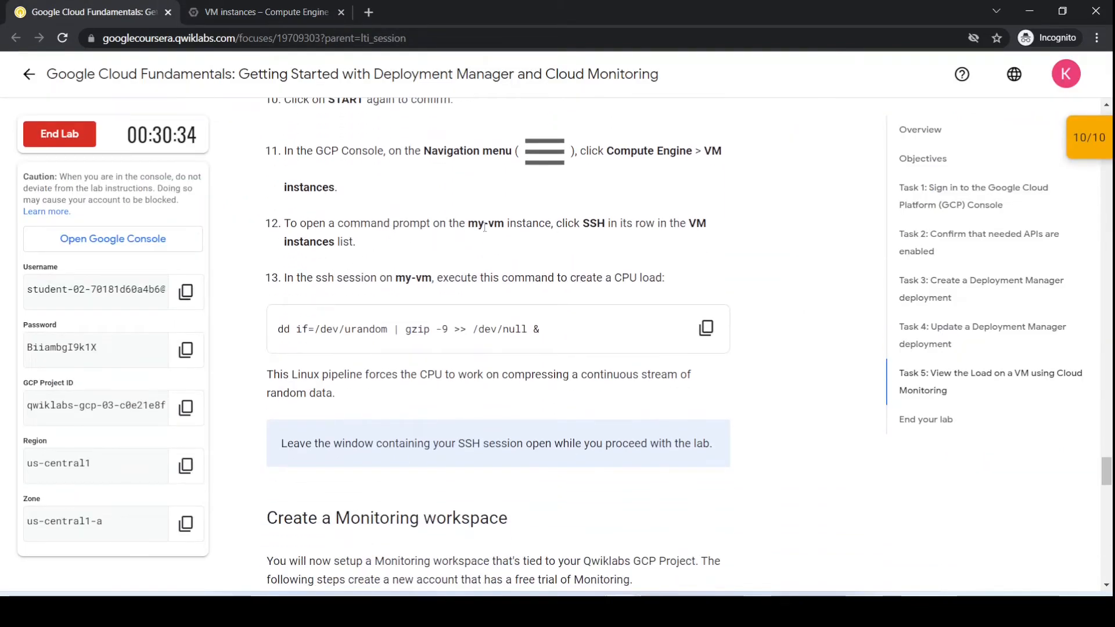
{"action": "scroll", "coordinate": [428, 308], "scroll_direction": "down", "scroll_amount": 1}
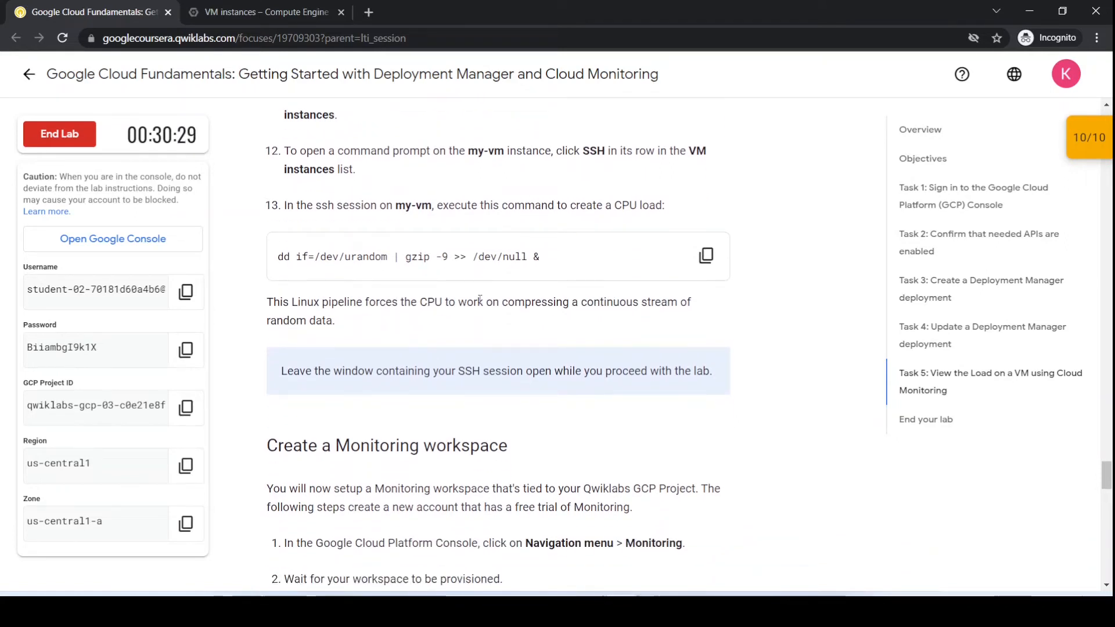
{"action": "left_click", "coordinate": [214, 5]}
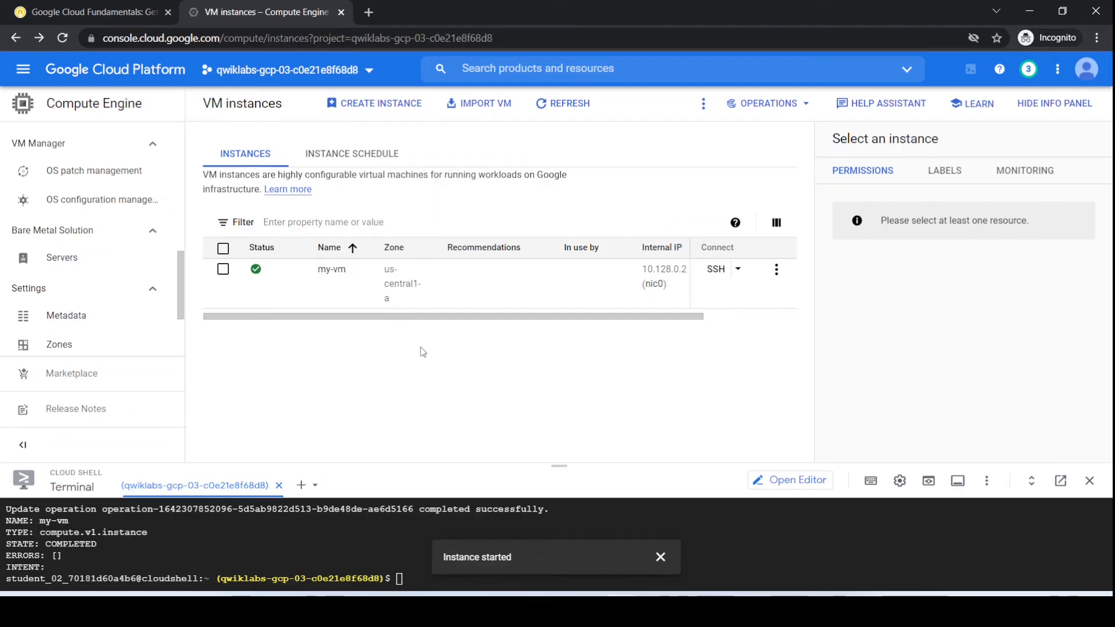
{"action": "left_click", "coordinate": [716, 269]}
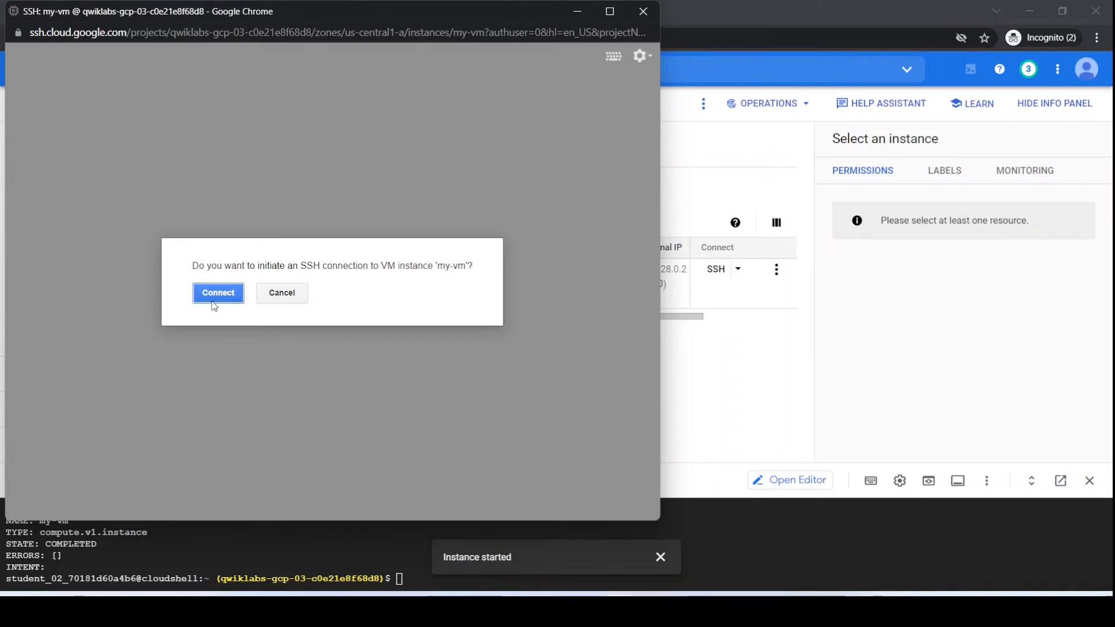
{"action": "left_click", "coordinate": [217, 294]}
Dismiss the instance notification, bring the my-vm SSH window back to the front and move it aside
{"action": "left_click", "coordinate": [660, 557]}
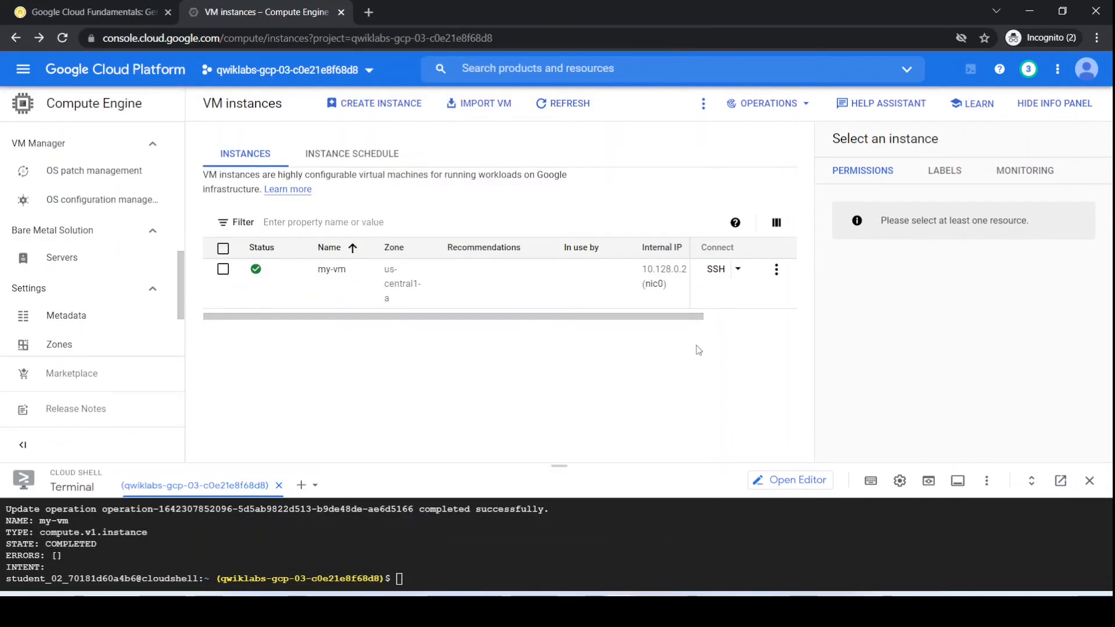
{"action": "mouse_move", "coordinate": [621, 609]}
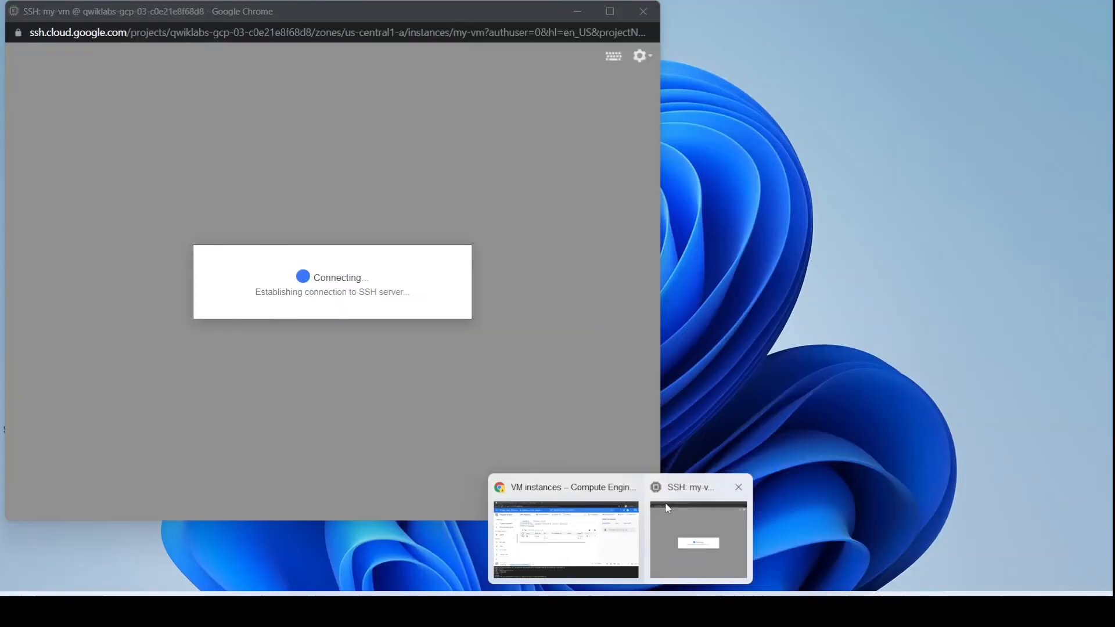
{"action": "left_click", "coordinate": [694, 530]}
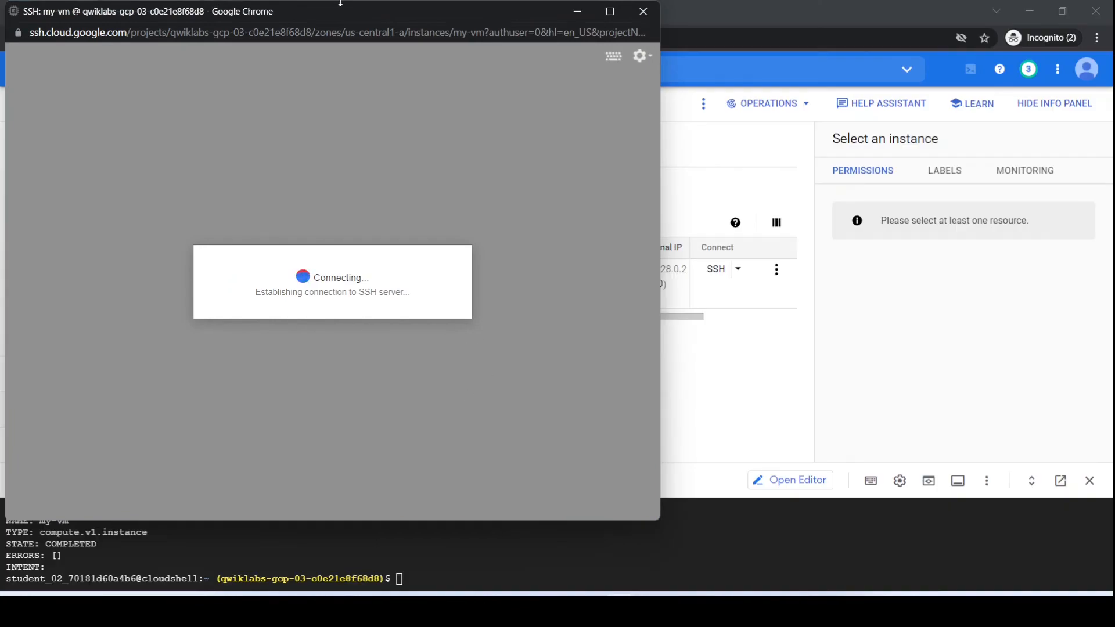
{"action": "left_click_drag", "start_coordinate": [366, 13], "coordinate": [755, 47]}
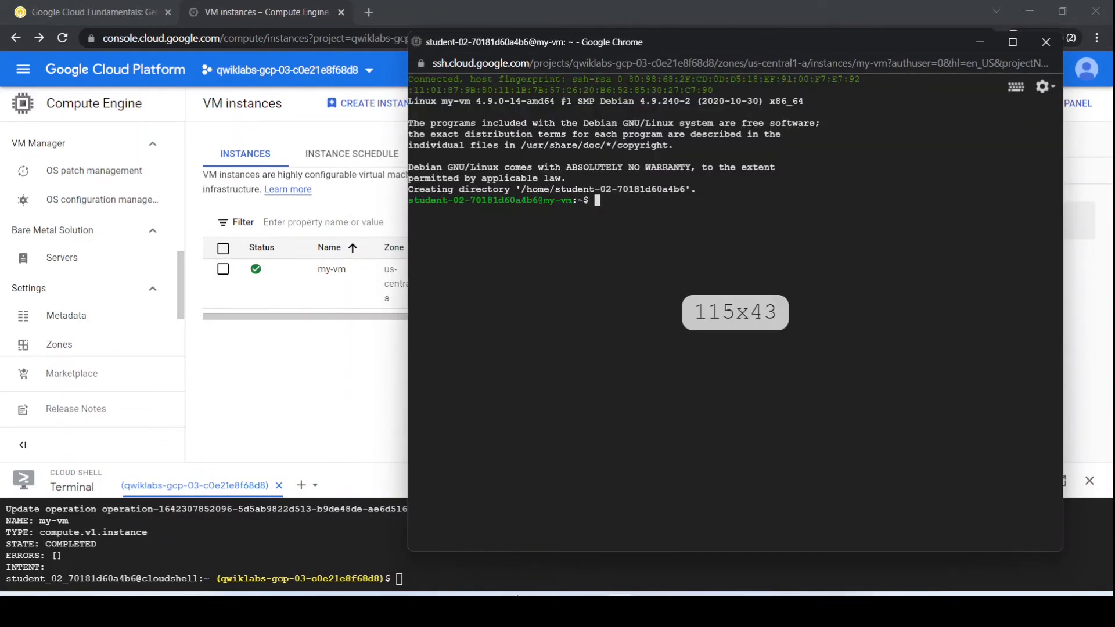
Copy the CPU load command from the lab and run "dd if=/dev/urandom | gzip -9 >> /dev/null &" in the my-vm SSH session
{"action": "mouse_move", "coordinate": [589, 610]}
{"action": "left_click", "coordinate": [571, 532]}
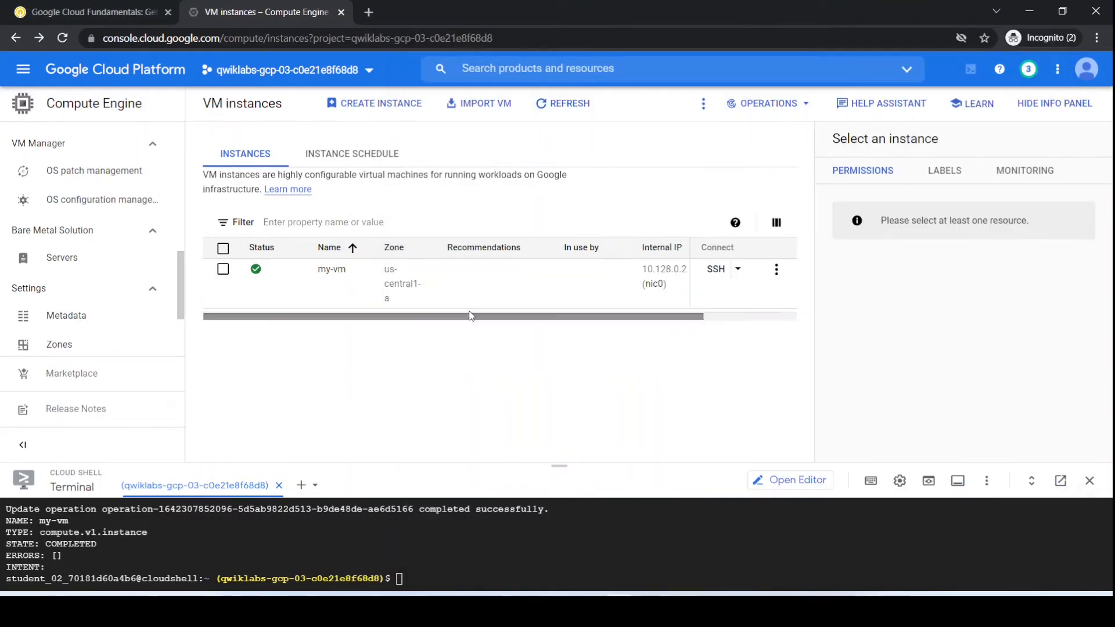
{"action": "left_click", "coordinate": [131, 13]}
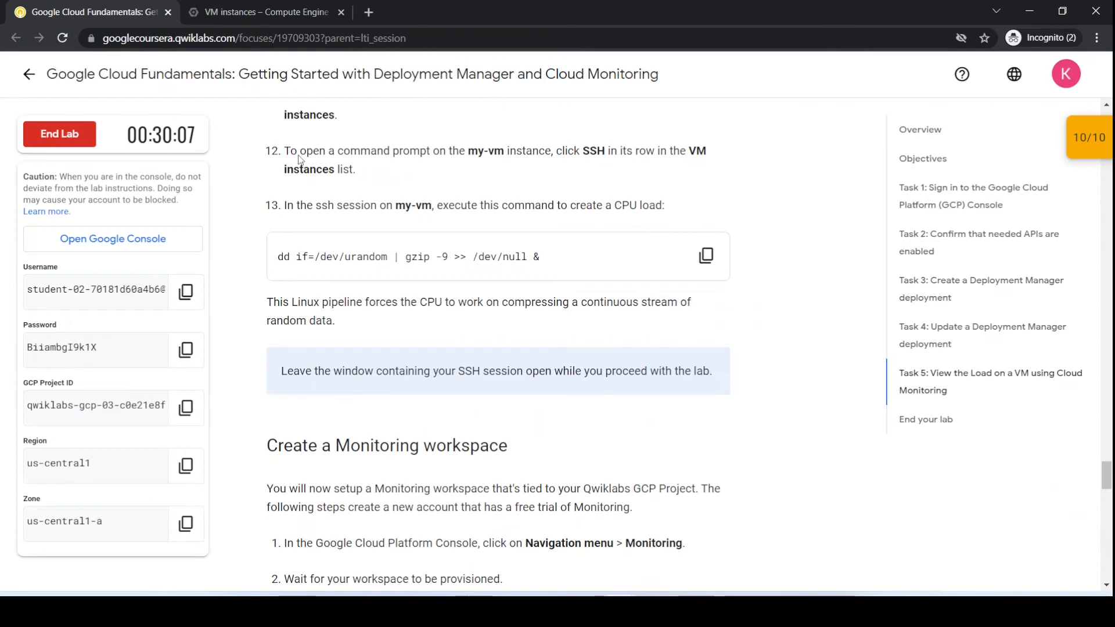
{"action": "left_click", "coordinate": [707, 256]}
{"action": "mouse_move", "coordinate": [619, 610]}
{"action": "left_click", "coordinate": [686, 516]}
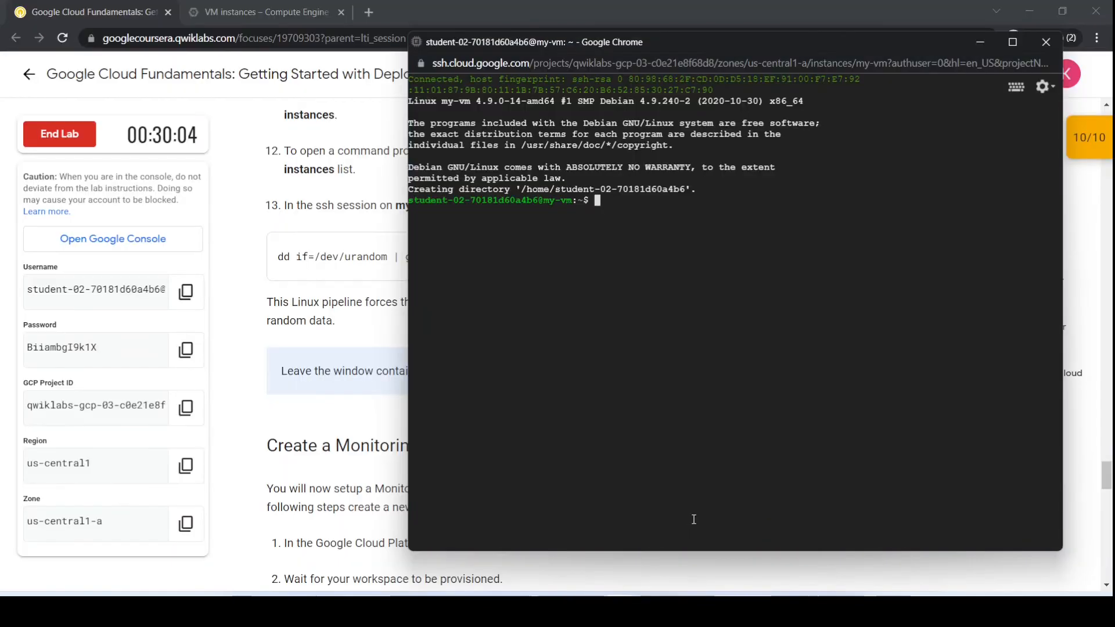
{"action": "key", "text": "ctrl+v"}
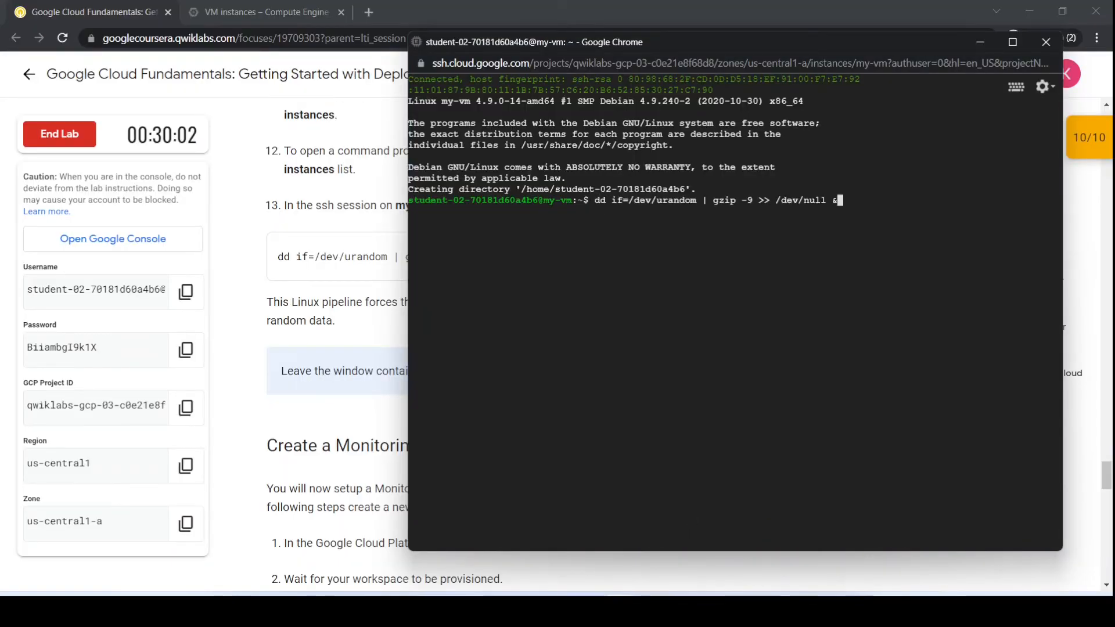
{"action": "key", "text": "Return"}
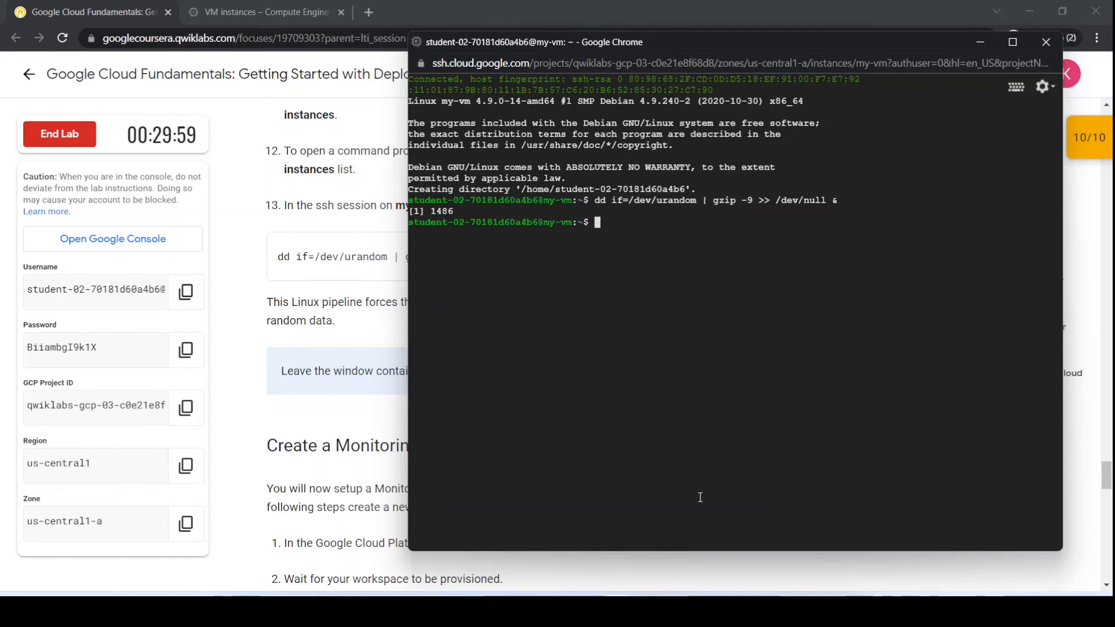
Read the lab's Create a Monitoring workspace instructions and open Monitoring in the Google Cloud console
{"action": "left_click", "coordinate": [586, 522]}
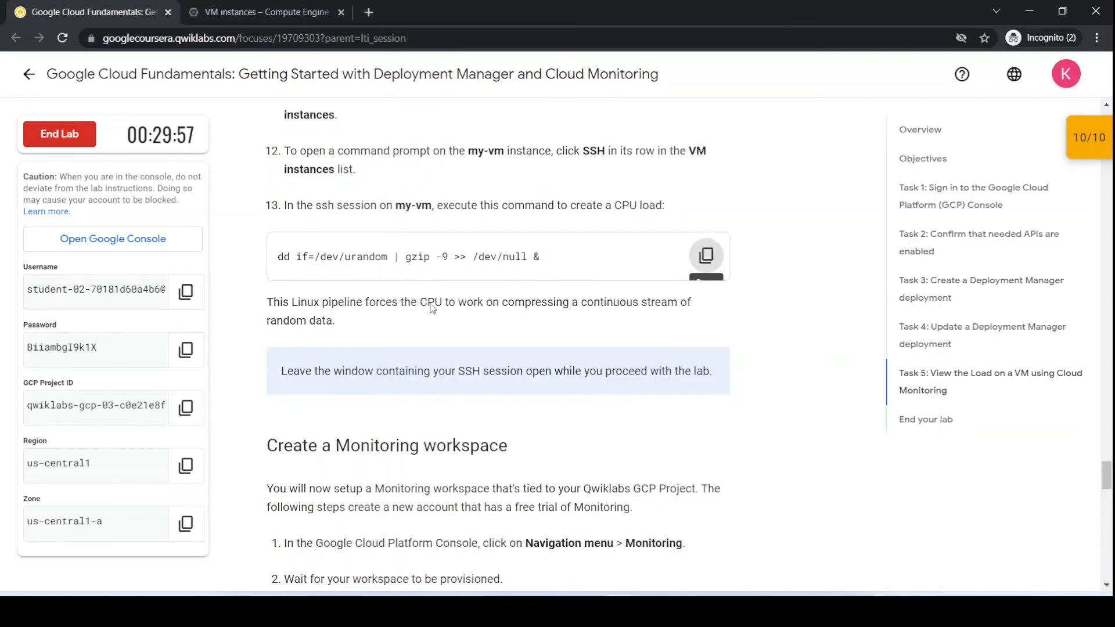
{"action": "scroll", "coordinate": [441, 352], "scroll_direction": "down", "scroll_amount": 1}
{"action": "scroll", "coordinate": [443, 360], "scroll_direction": "down", "scroll_amount": 2}
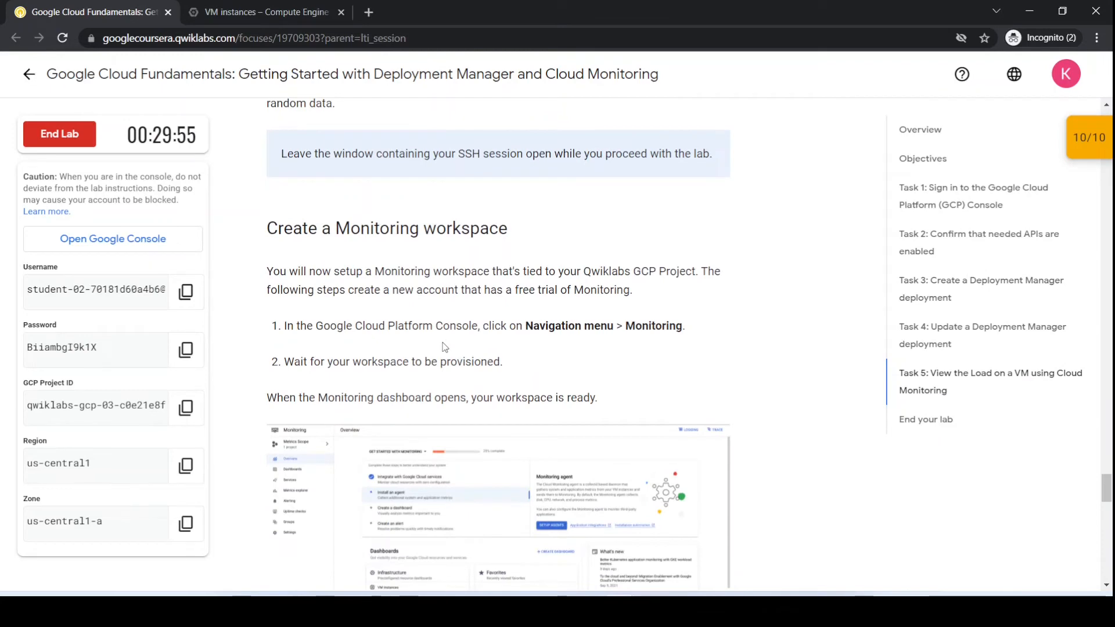
{"action": "scroll", "coordinate": [445, 348], "scroll_direction": "up", "scroll_amount": 2}
{"action": "scroll", "coordinate": [445, 347], "scroll_direction": "down", "scroll_amount": 5}
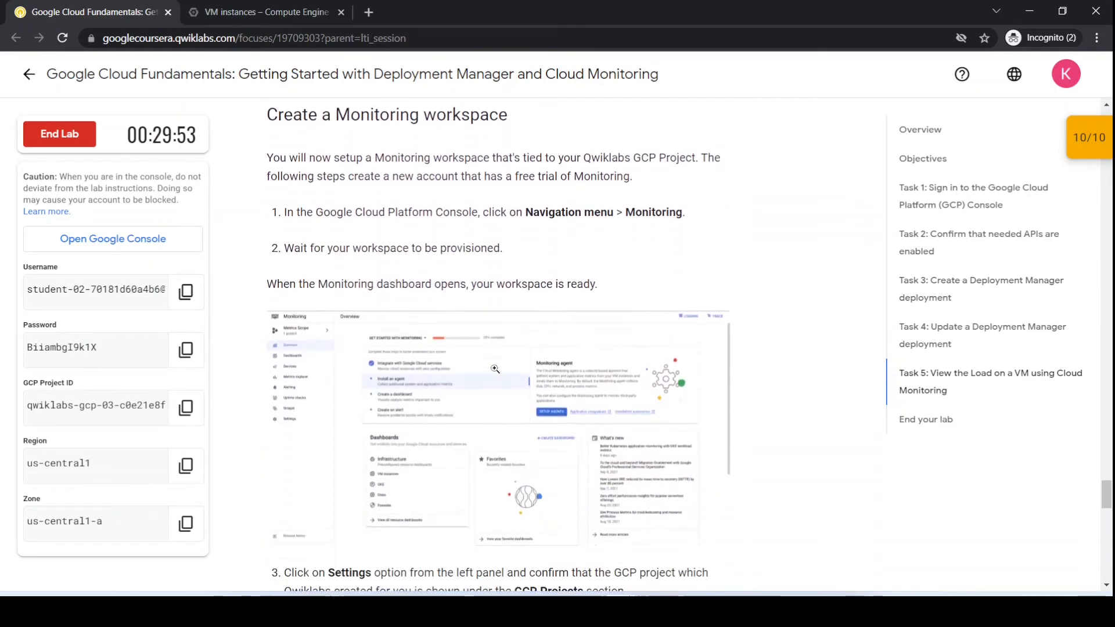
{"action": "left_click", "coordinate": [325, 8]}
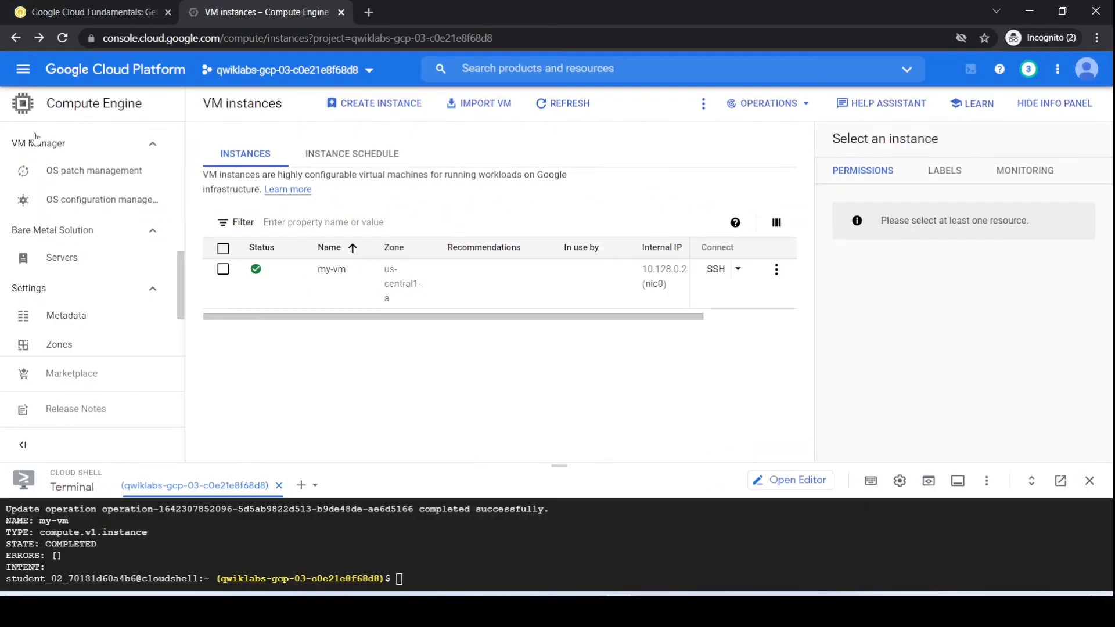
{"action": "left_click", "coordinate": [22, 70]}
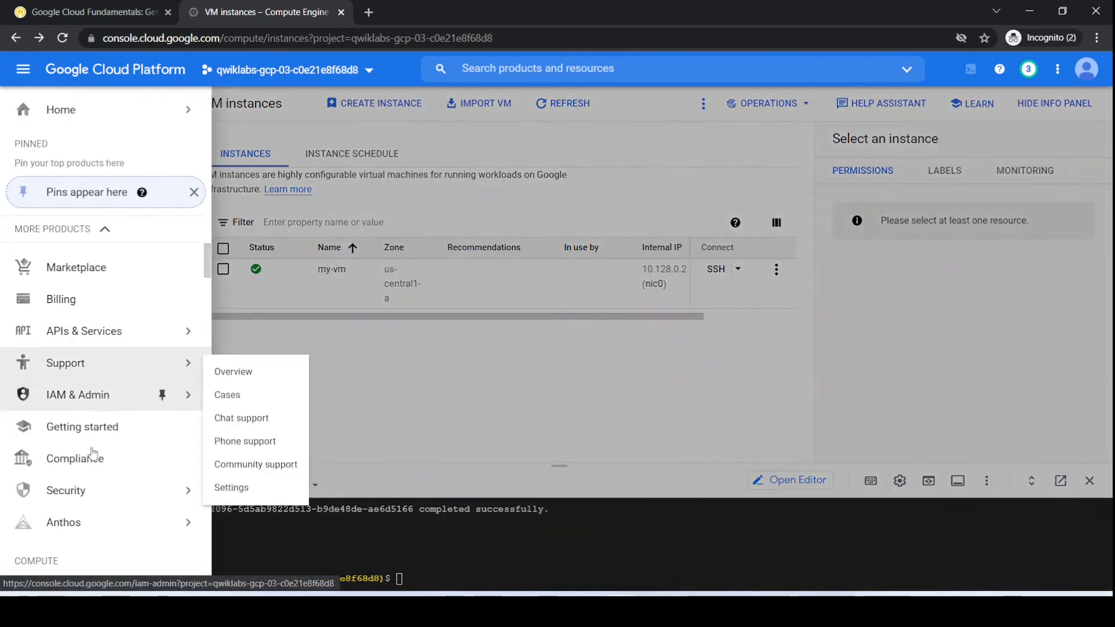
{"action": "scroll", "coordinate": [87, 459], "scroll_direction": "down", "scroll_amount": 10}
{"action": "scroll", "coordinate": [90, 477], "scroll_direction": "down", "scroll_amount": 10}
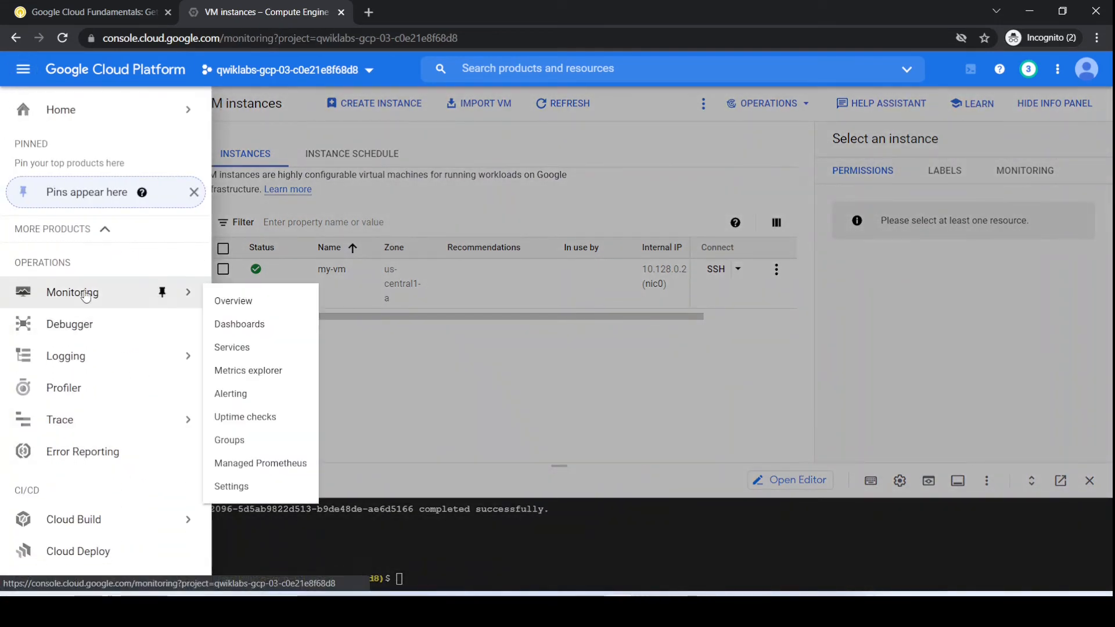
{"action": "left_click", "coordinate": [73, 292]}
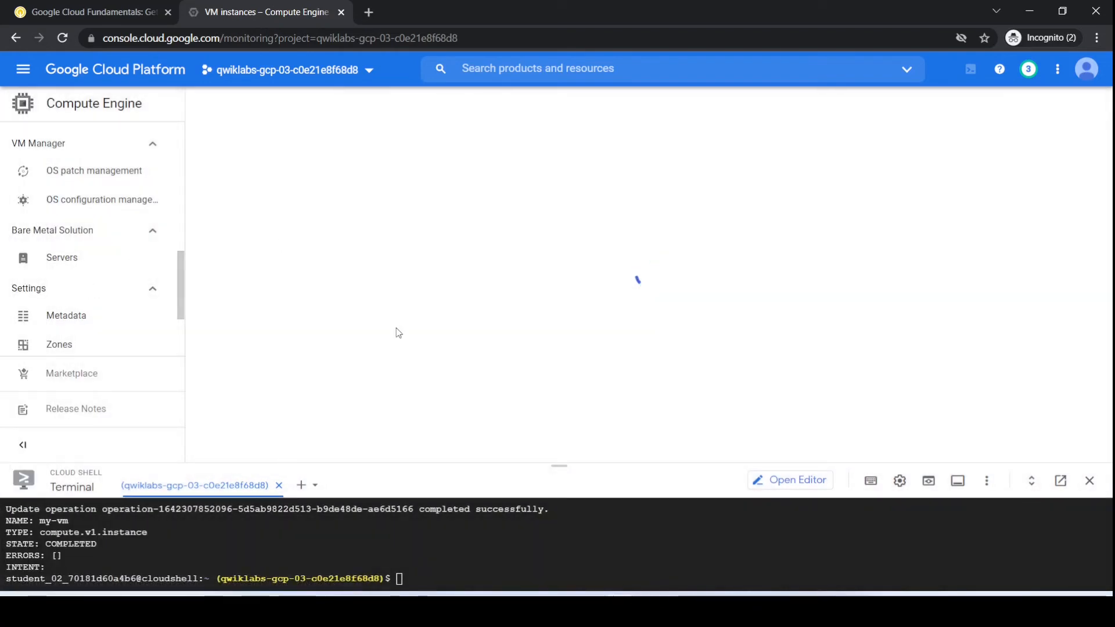
Review the lab's workspace provisioning steps, then return to the Monitoring overview and view its Dashboards page
{"action": "left_click", "coordinate": [116, 12]}
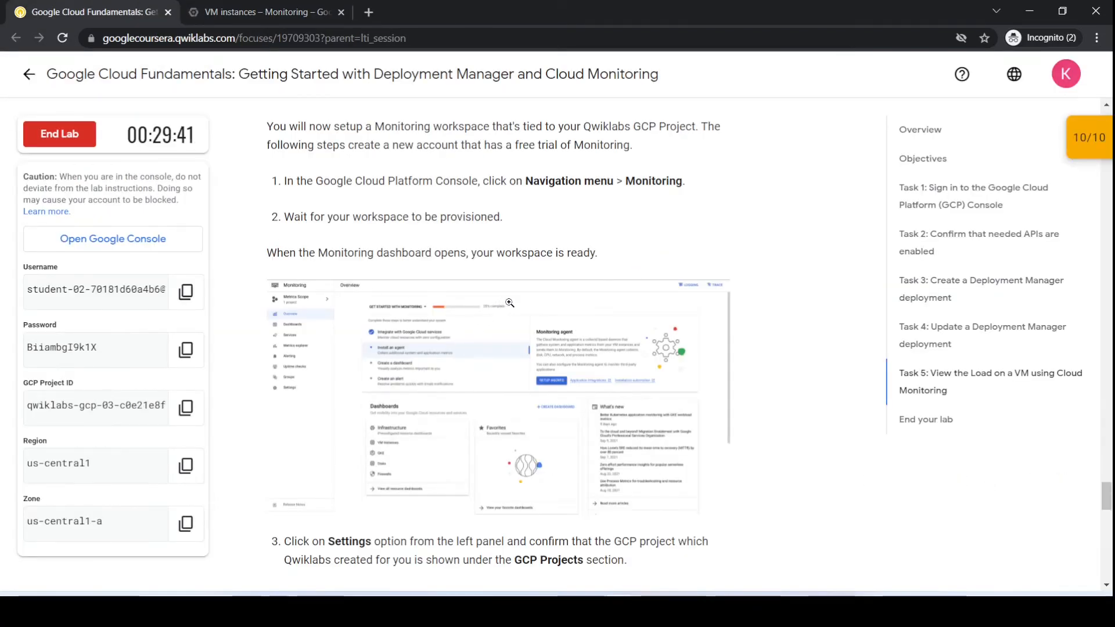
{"action": "scroll", "coordinate": [482, 345], "scroll_direction": "down", "scroll_amount": 2}
{"action": "scroll", "coordinate": [510, 436], "scroll_direction": "down", "scroll_amount": 2}
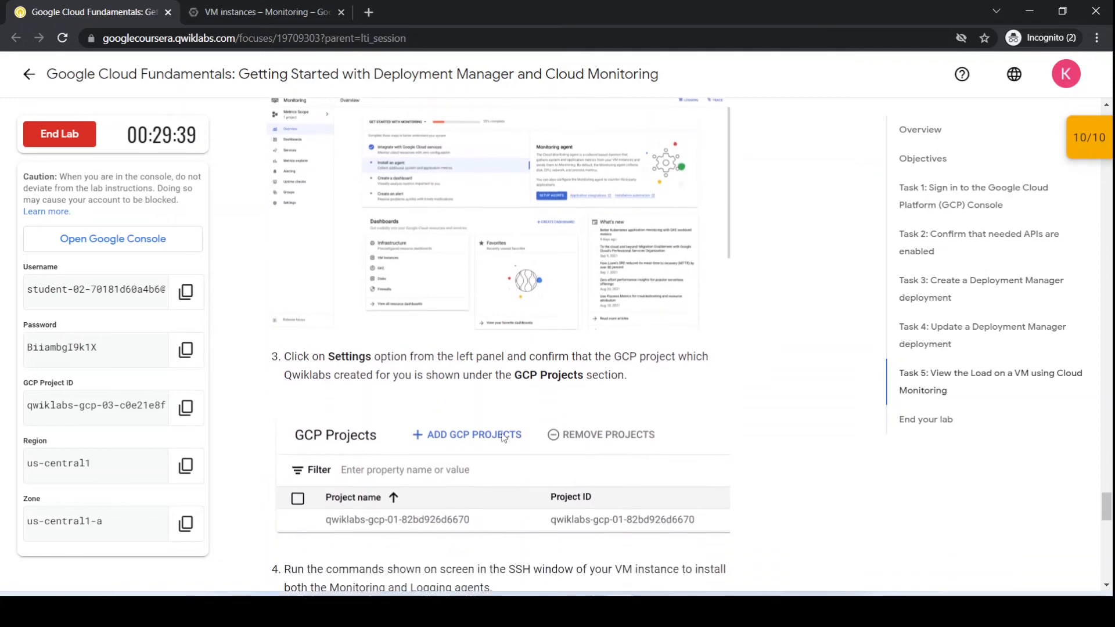
{"action": "scroll", "coordinate": [502, 436], "scroll_direction": "up", "scroll_amount": 3}
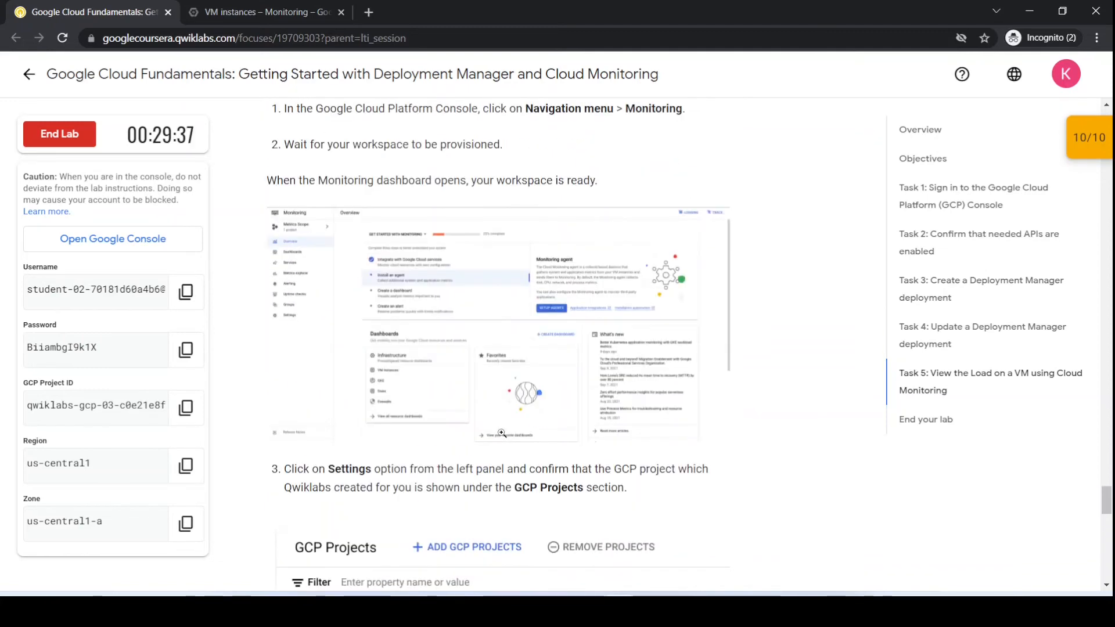
{"action": "scroll", "coordinate": [502, 433], "scroll_direction": "up", "scroll_amount": 1}
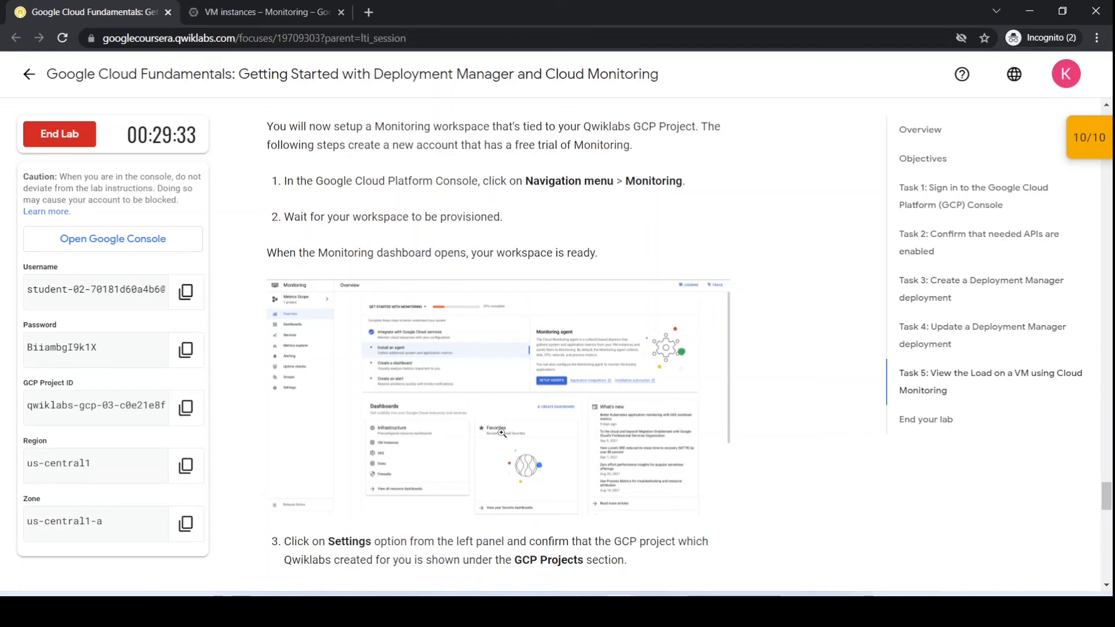
{"action": "scroll", "coordinate": [419, 287], "scroll_direction": "down", "scroll_amount": 1}
{"action": "left_click", "coordinate": [264, 11]}
{"action": "left_click", "coordinate": [624, 120]}
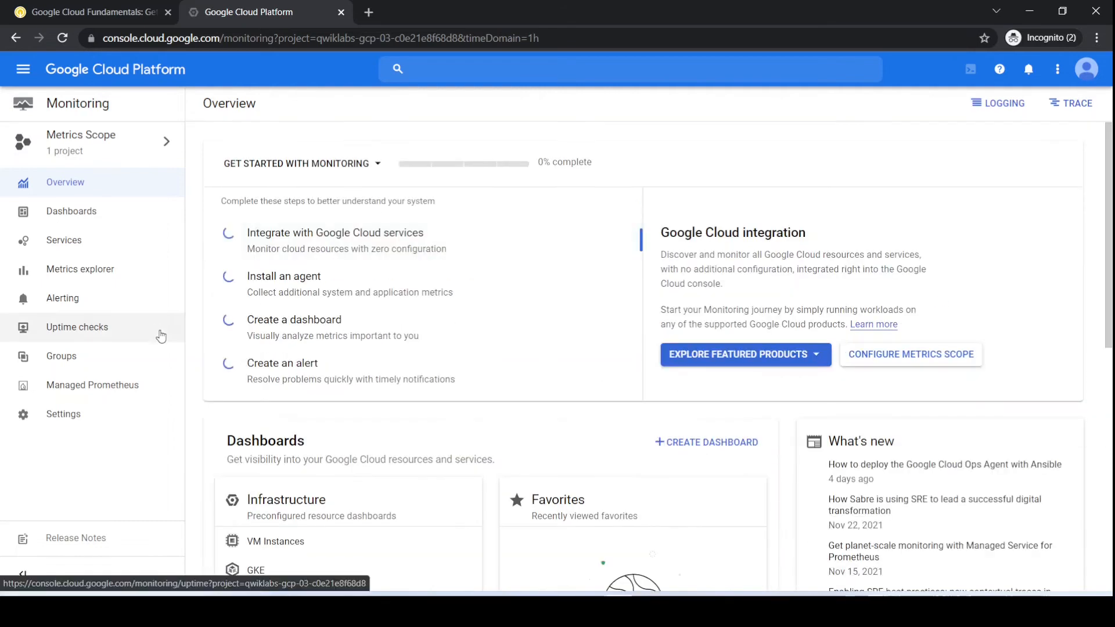
{"action": "left_click", "coordinate": [82, 212]}
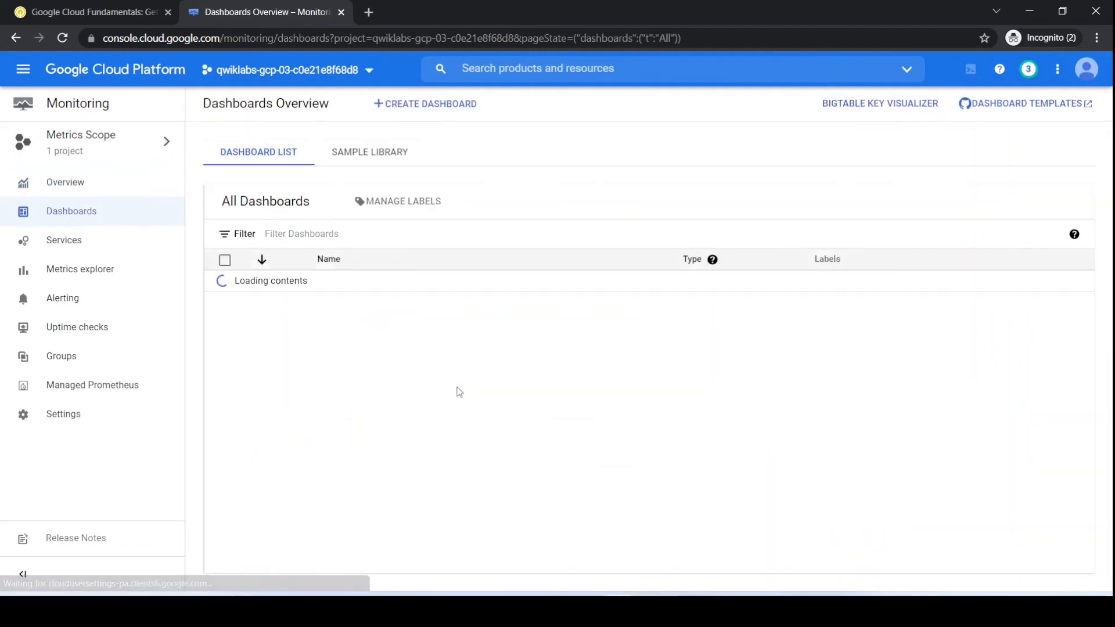
Following step 3 of the lab, open the Monitoring settings and check the project listed under GCP Projects
{"action": "left_click", "coordinate": [120, 6]}
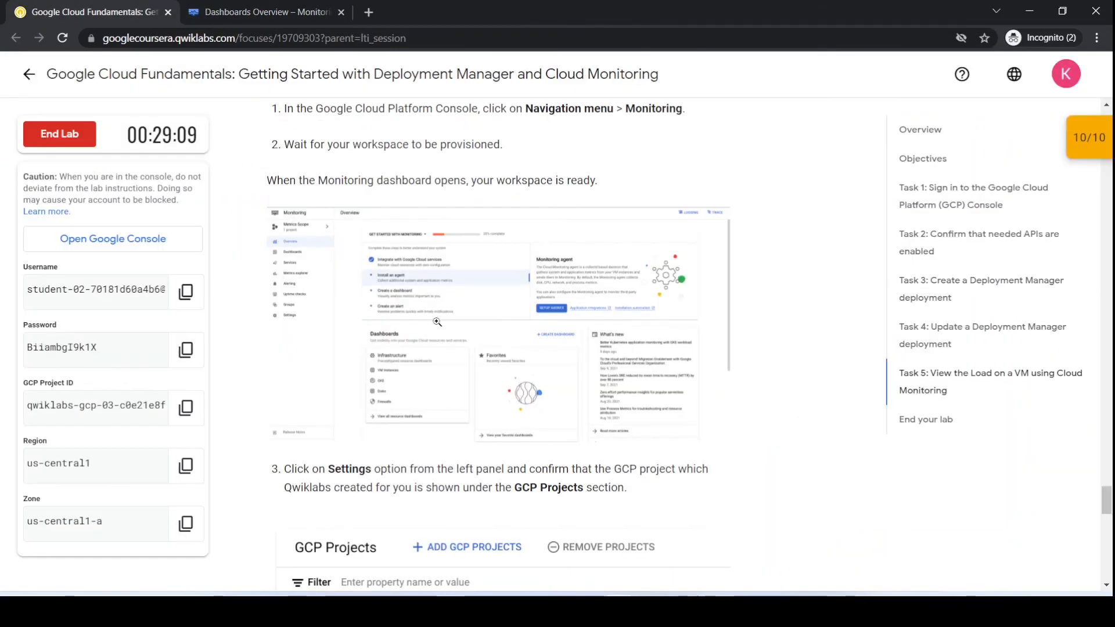
{"action": "scroll", "coordinate": [436, 322], "scroll_direction": "down", "scroll_amount": 3}
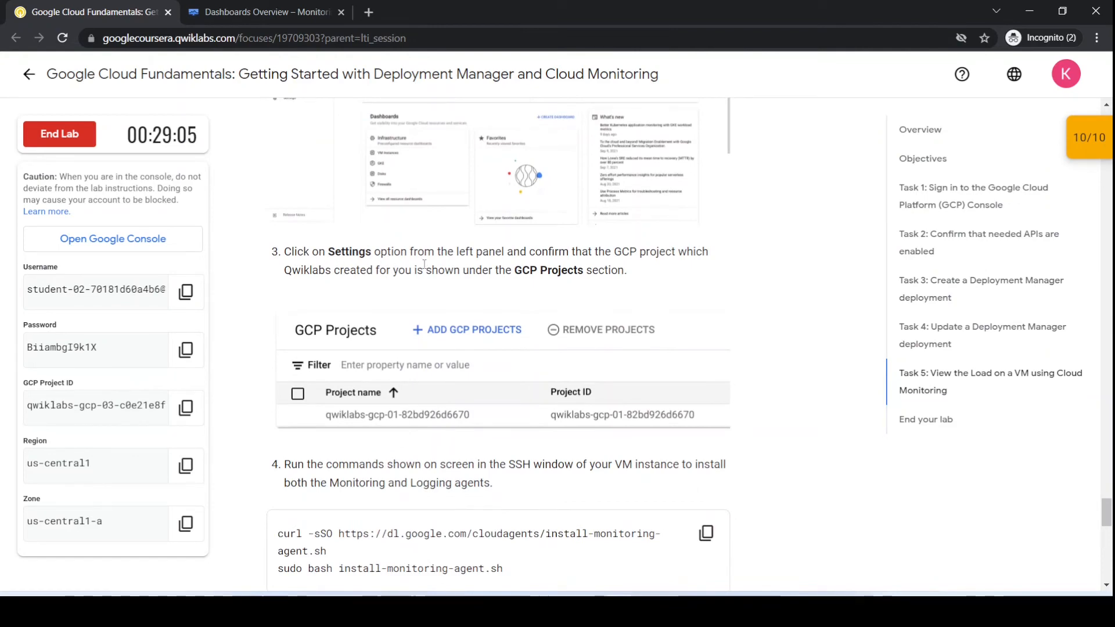
{"action": "left_click", "coordinate": [262, 11]}
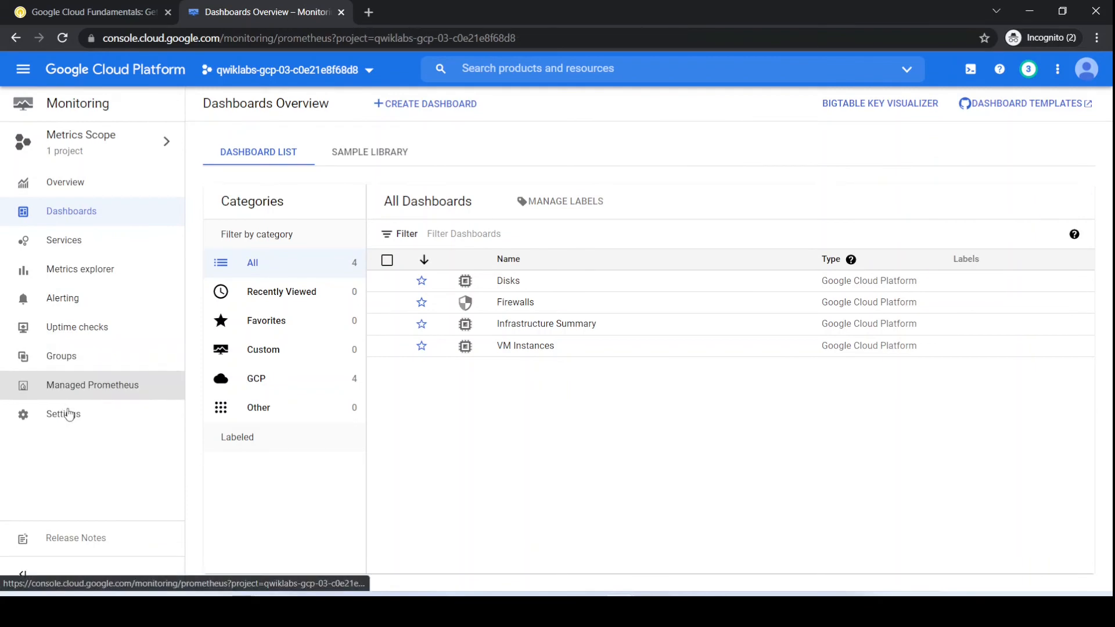
{"action": "left_click", "coordinate": [69, 411]}
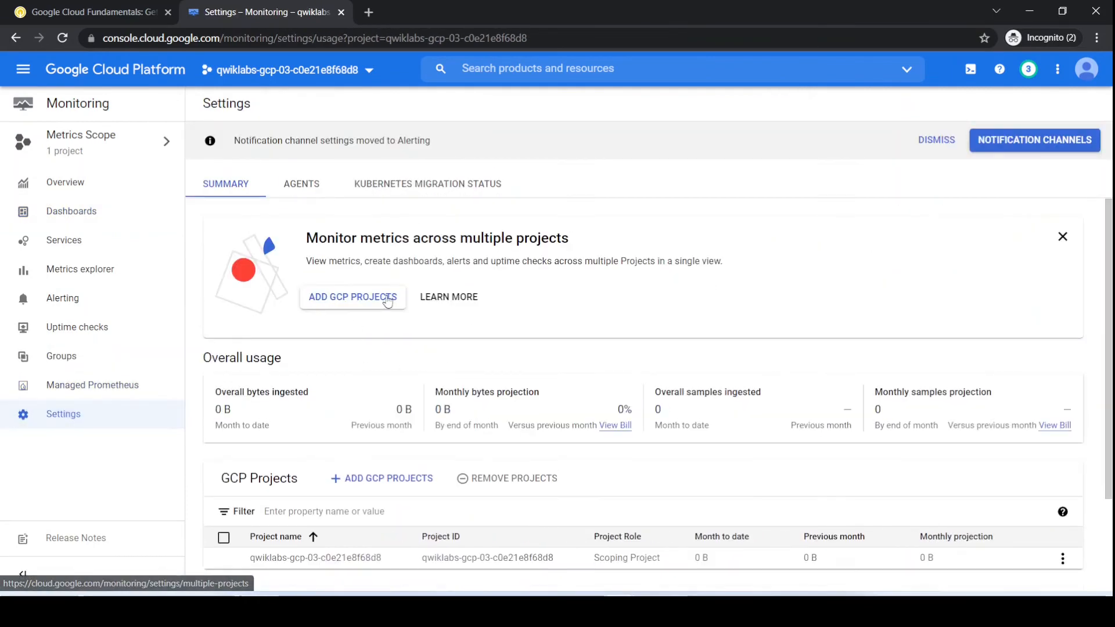
{"action": "scroll", "coordinate": [392, 461], "scroll_direction": "down", "scroll_amount": 2}
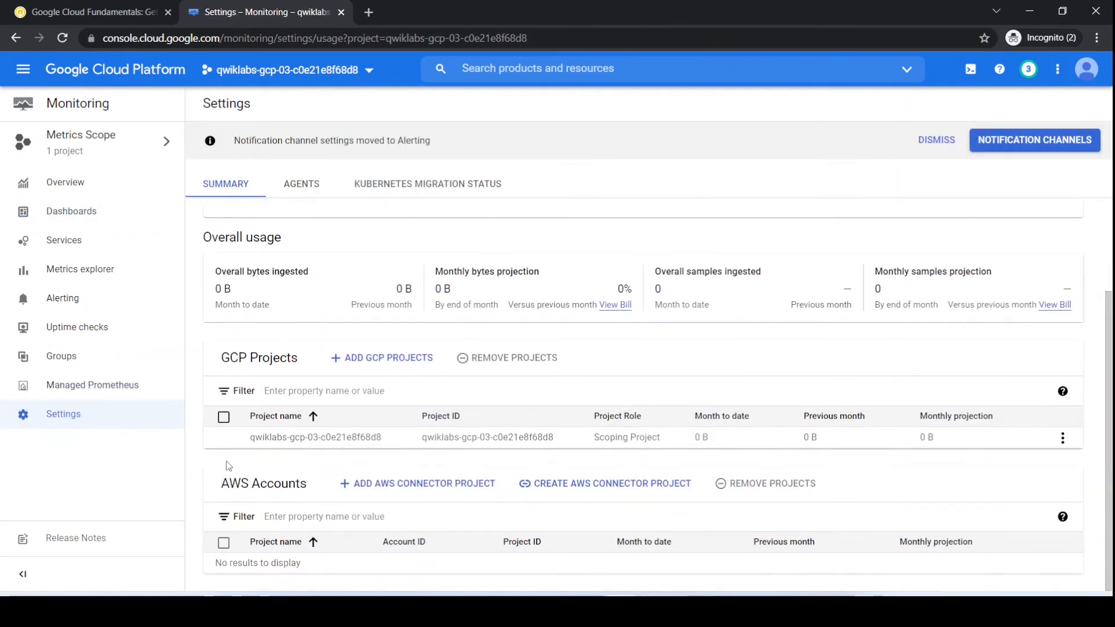
Read the lab's commands for installing the Monitoring and Logging agents, then return to the Monitoring settings to compare GCP Projects
{"action": "left_click", "coordinate": [90, 7]}
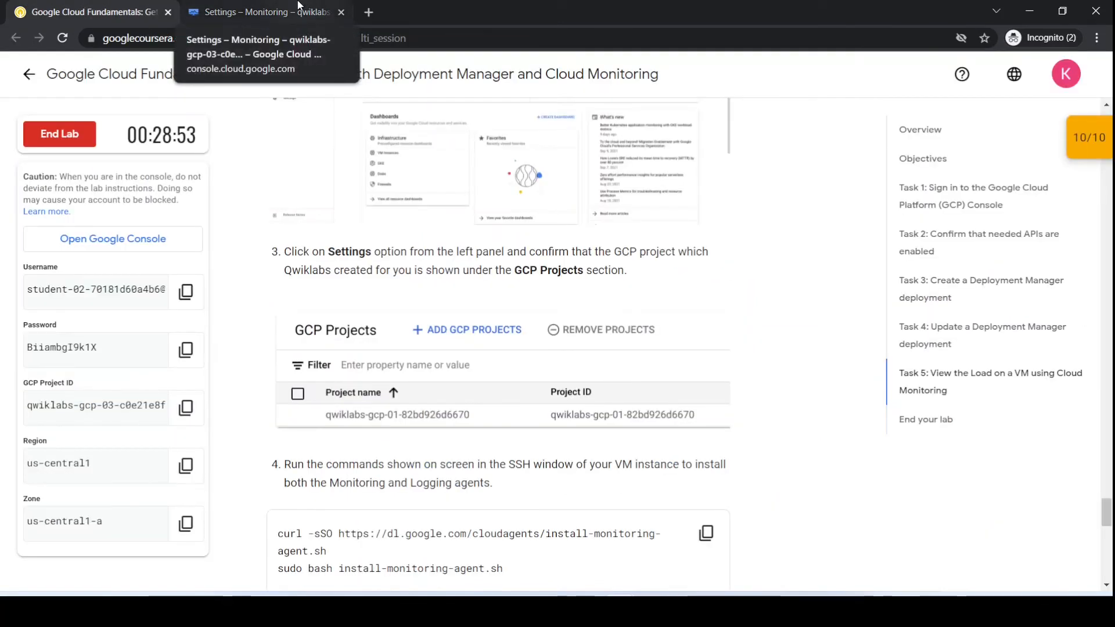
{"action": "scroll", "coordinate": [494, 453], "scroll_direction": "down", "scroll_amount": 3}
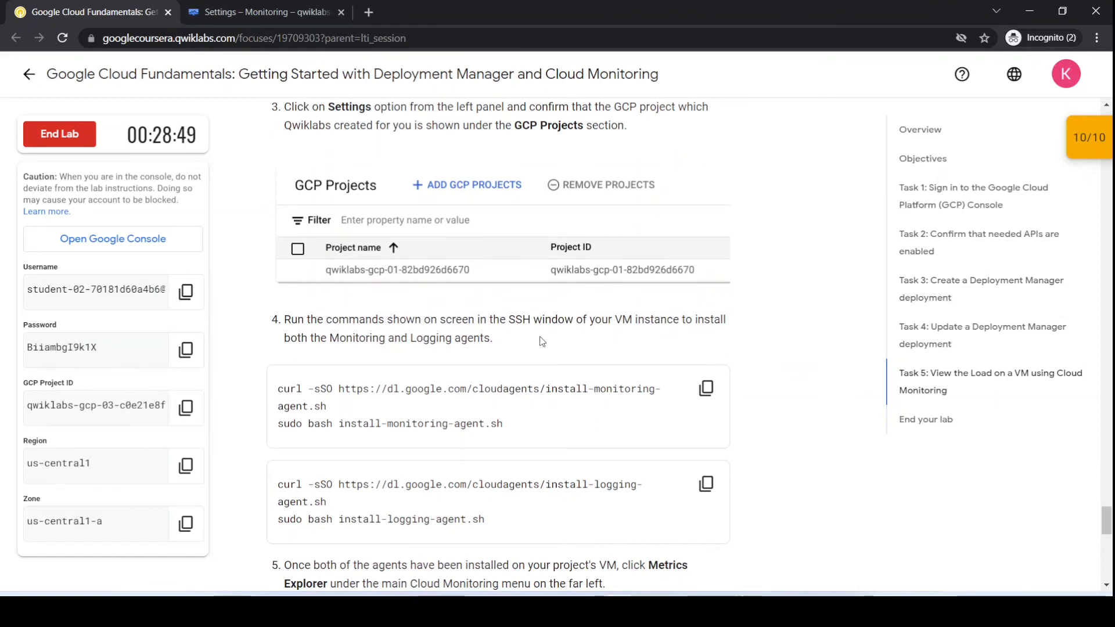
{"action": "scroll", "coordinate": [542, 342], "scroll_direction": "up", "scroll_amount": 1}
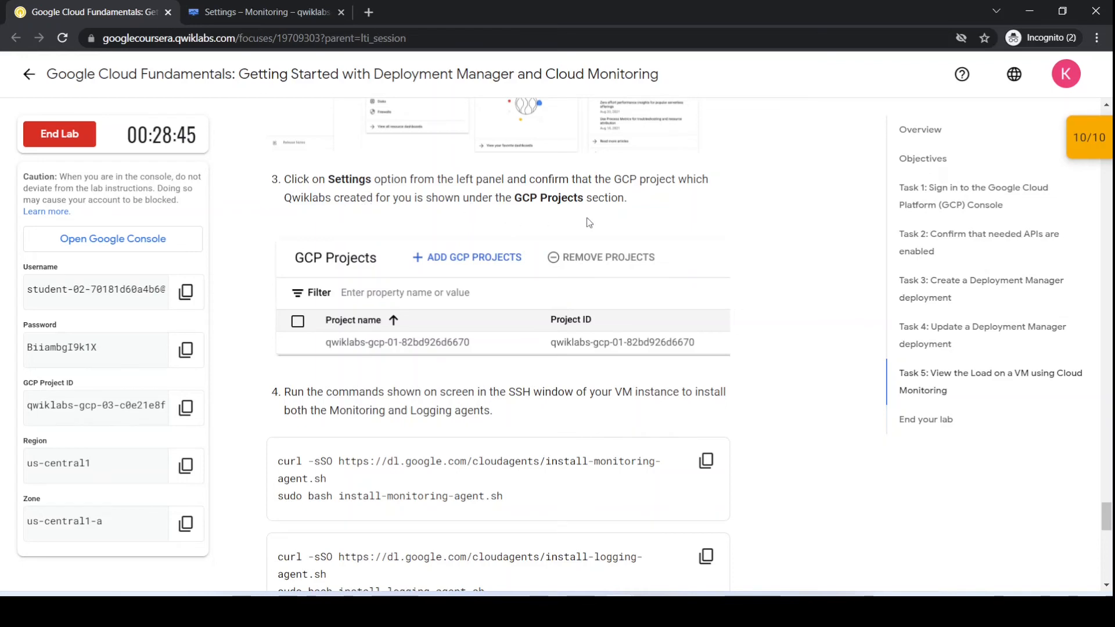
{"action": "key", "text": "ctrl+Tab"}
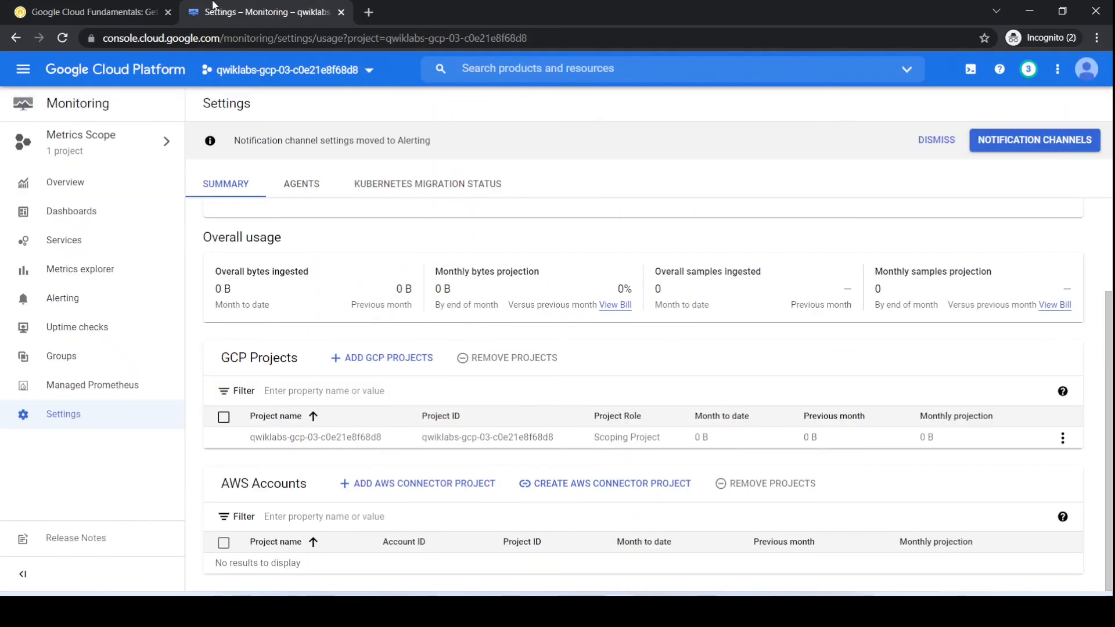
Copy the lab's Monitoring agent install commands and run them in my-vm's SSH session, including sudo bash install-monitoring-agent.sh
{"action": "key", "text": "ctrl+Tab"}
{"action": "scroll", "coordinate": [691, 335], "scroll_direction": "down", "scroll_amount": 3}
{"action": "left_click", "coordinate": [705, 315]}
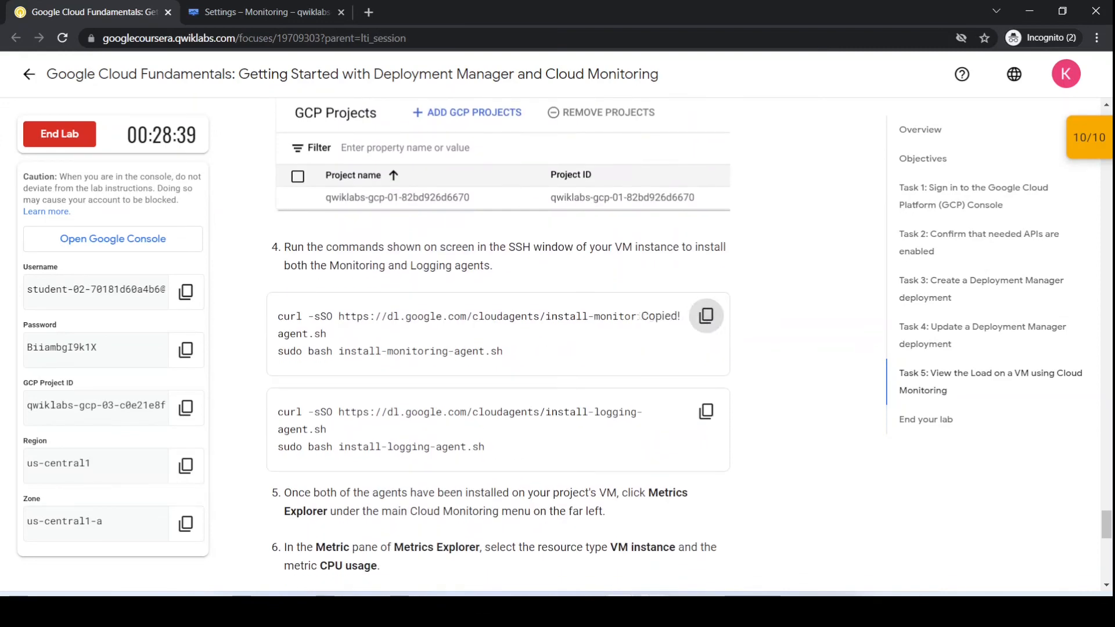
{"action": "left_click", "coordinate": [678, 549]}
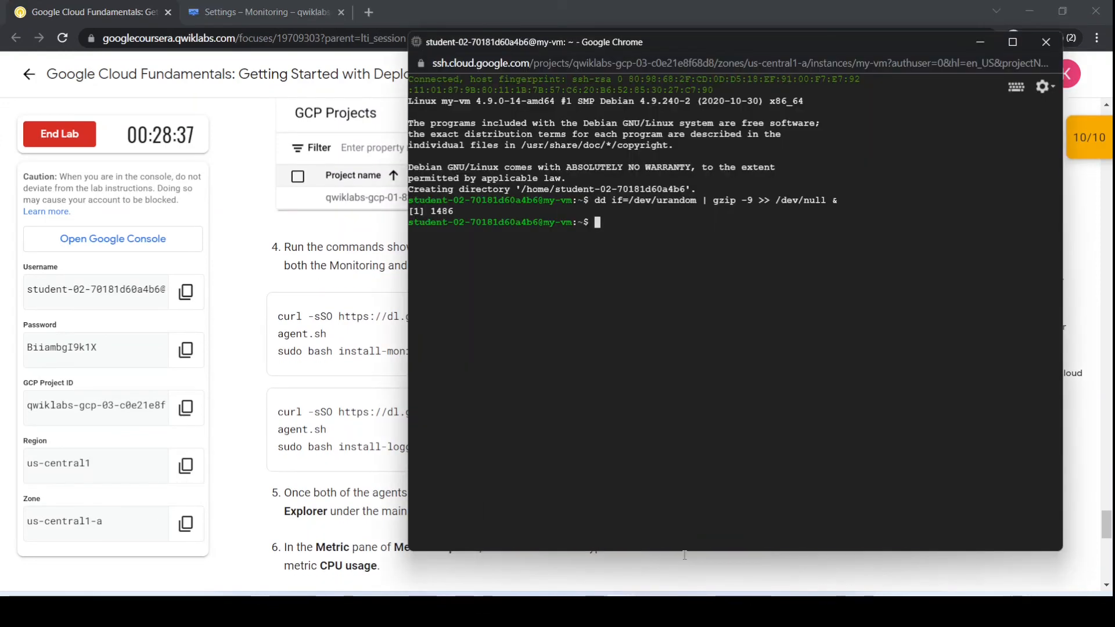
{"action": "key", "text": "ctrl+v"}
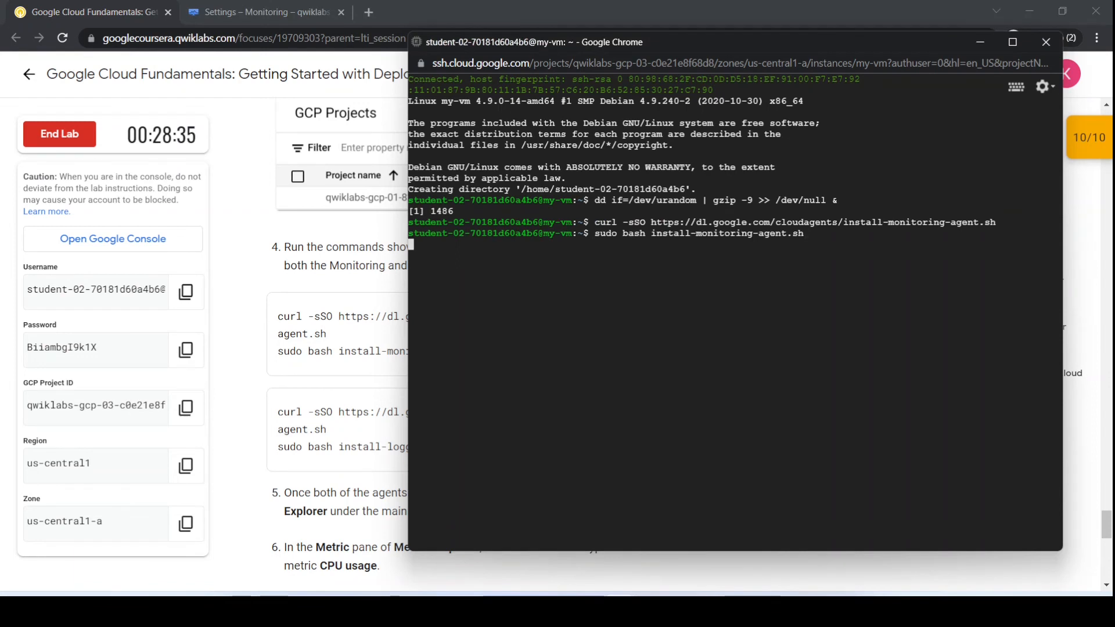
{"action": "key", "text": "Return"}
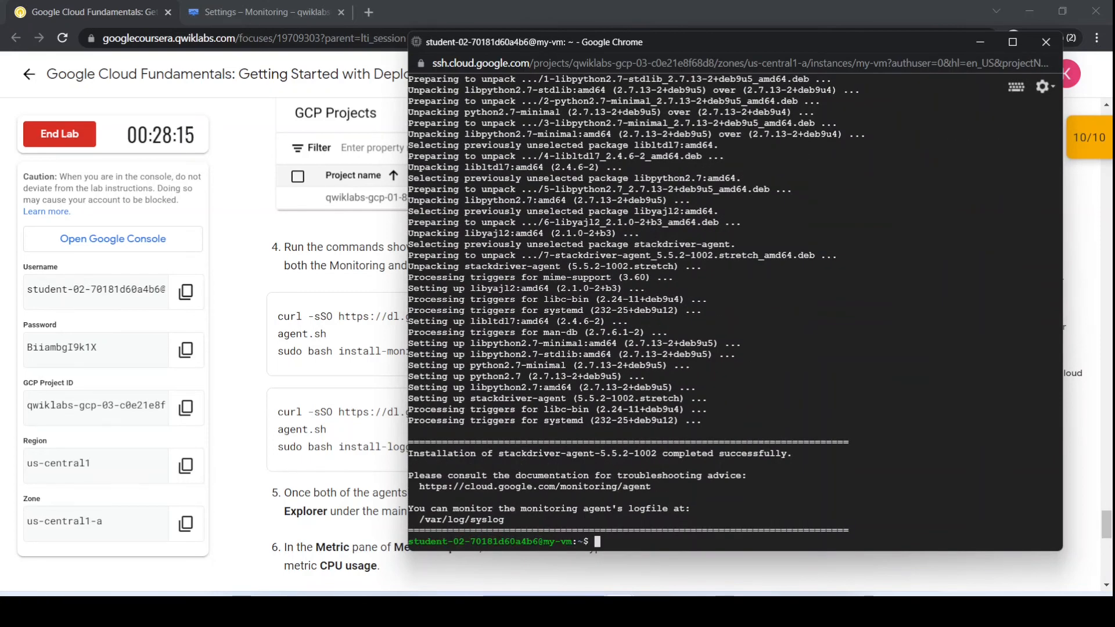
Copy the lab's Logging agent install commands and run them in my-vm's SSH session, including sudo bash install-logging-agent.sh
{"action": "left_click", "coordinate": [271, 371]}
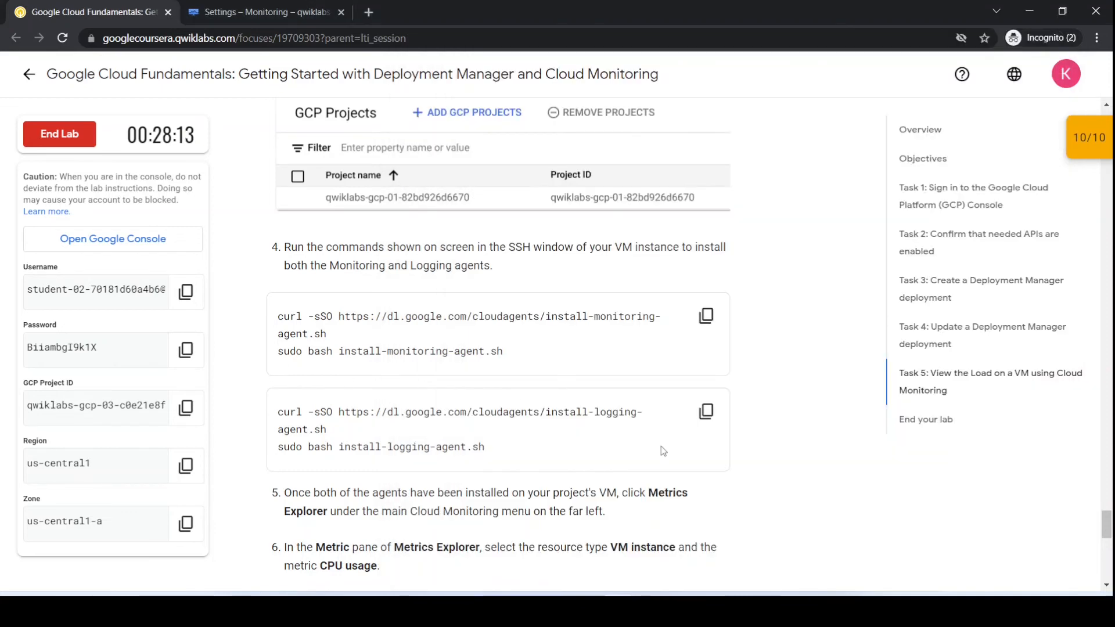
{"action": "left_click", "coordinate": [706, 411]}
{"action": "mouse_move", "coordinate": [657, 610]}
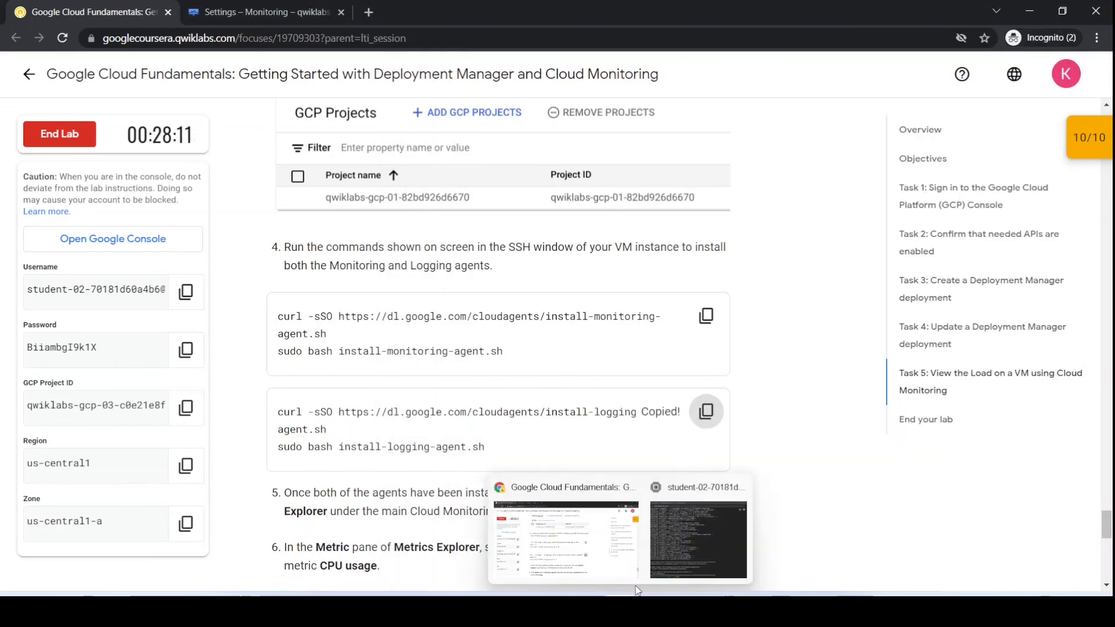
{"action": "left_click", "coordinate": [664, 543]}
{"action": "key", "text": "ctrl+v"}
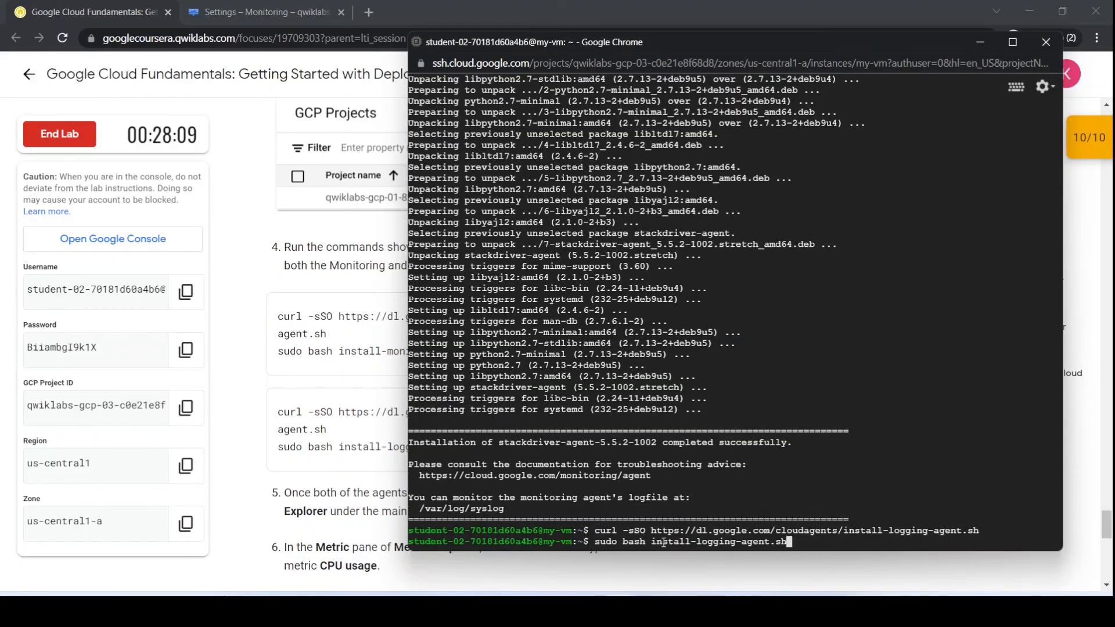
{"action": "key", "text": "Return"}
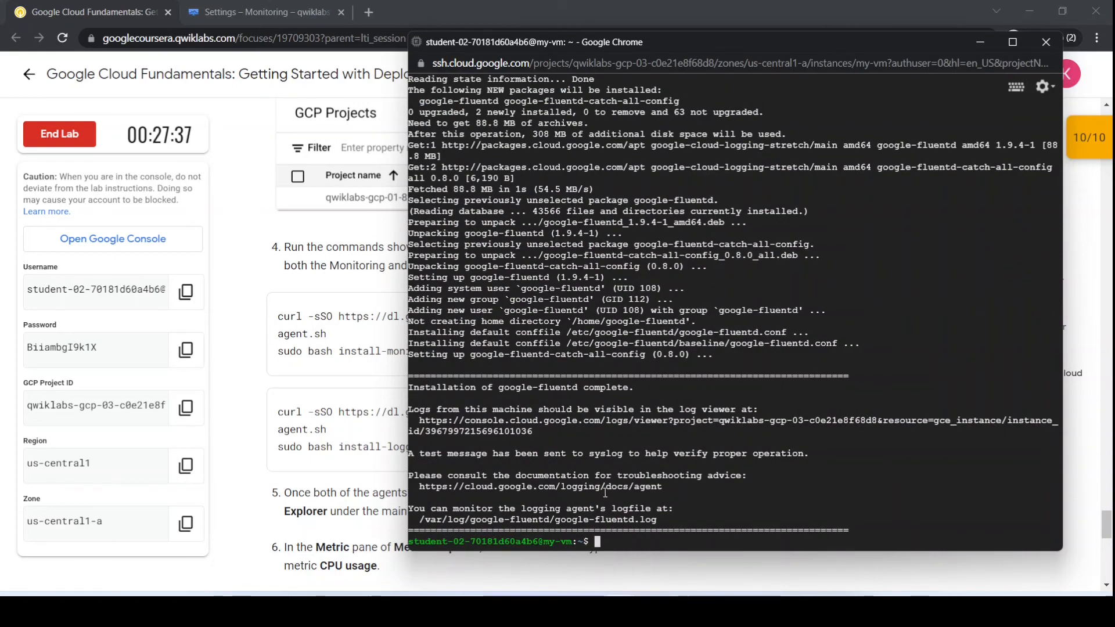
Read the lab's steps that follow the agent installation and open Metrics explorer in Cloud Monitoring
{"action": "left_click", "coordinate": [348, 354]}
{"action": "scroll", "coordinate": [346, 336], "scroll_direction": "down", "scroll_amount": 4}
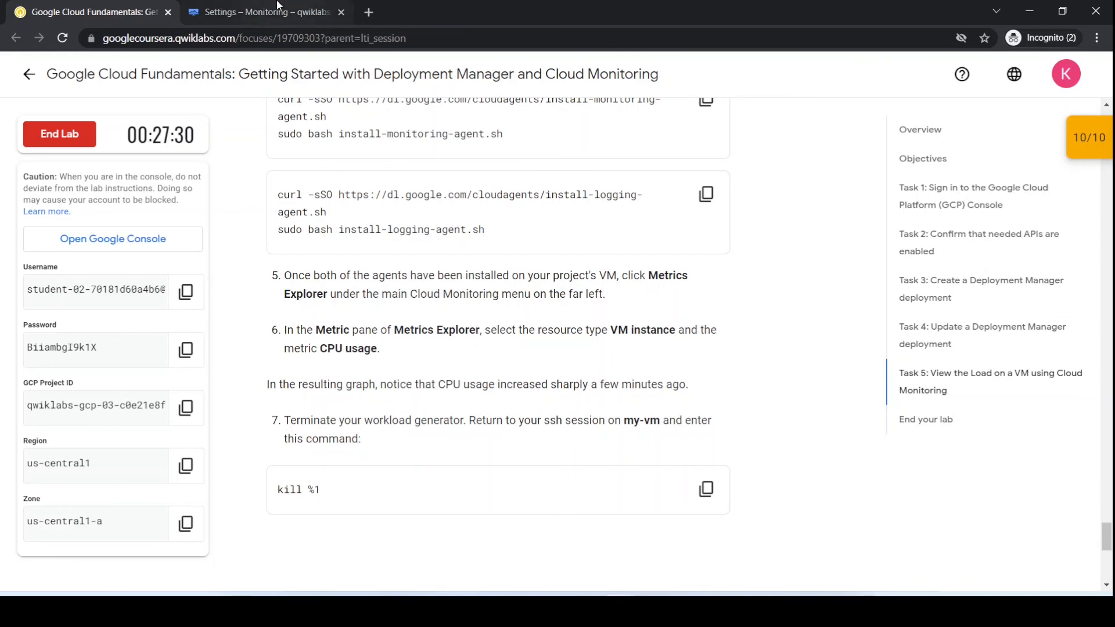
{"action": "left_click", "coordinate": [261, 11]}
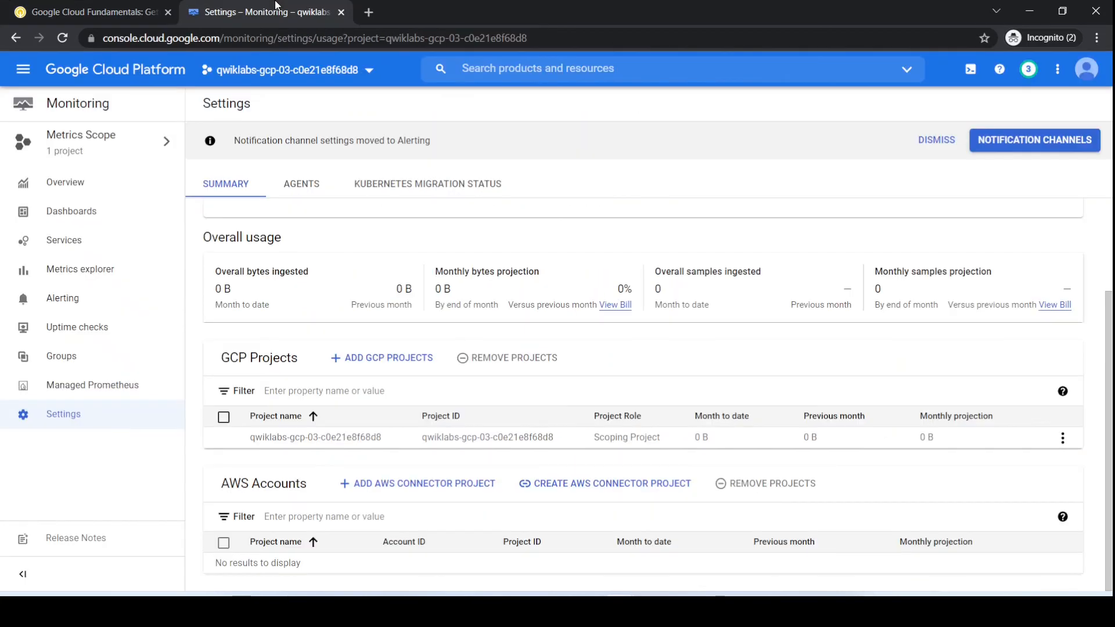
{"action": "left_click", "coordinate": [73, 270]}
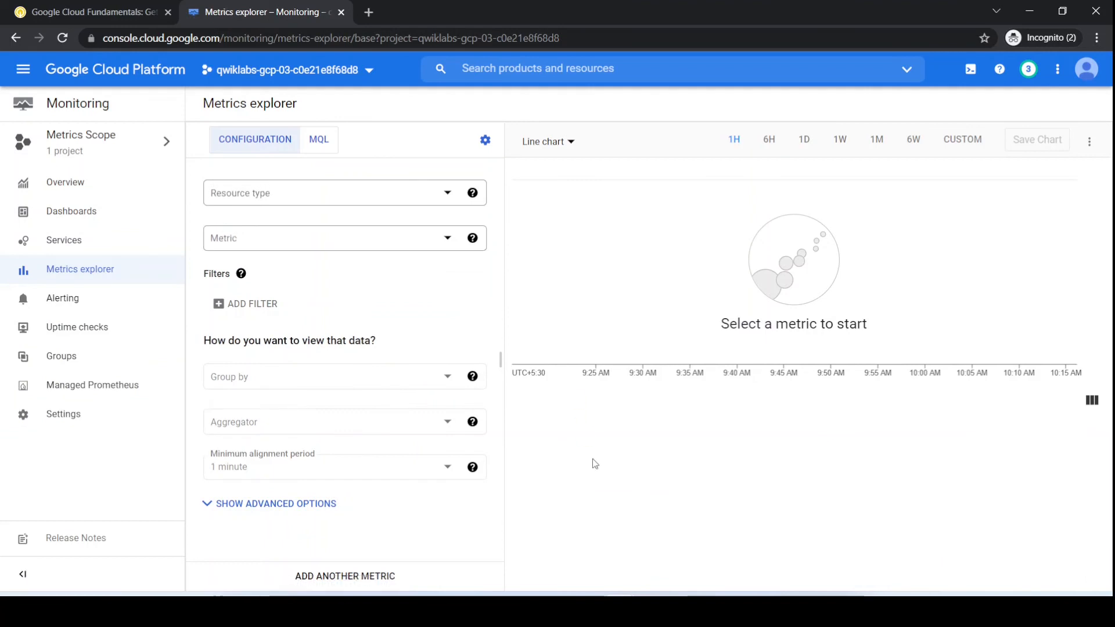
Review step 6 of the lab and set the Metrics explorer resource type to VM Instance
{"action": "left_click", "coordinate": [116, 13]}
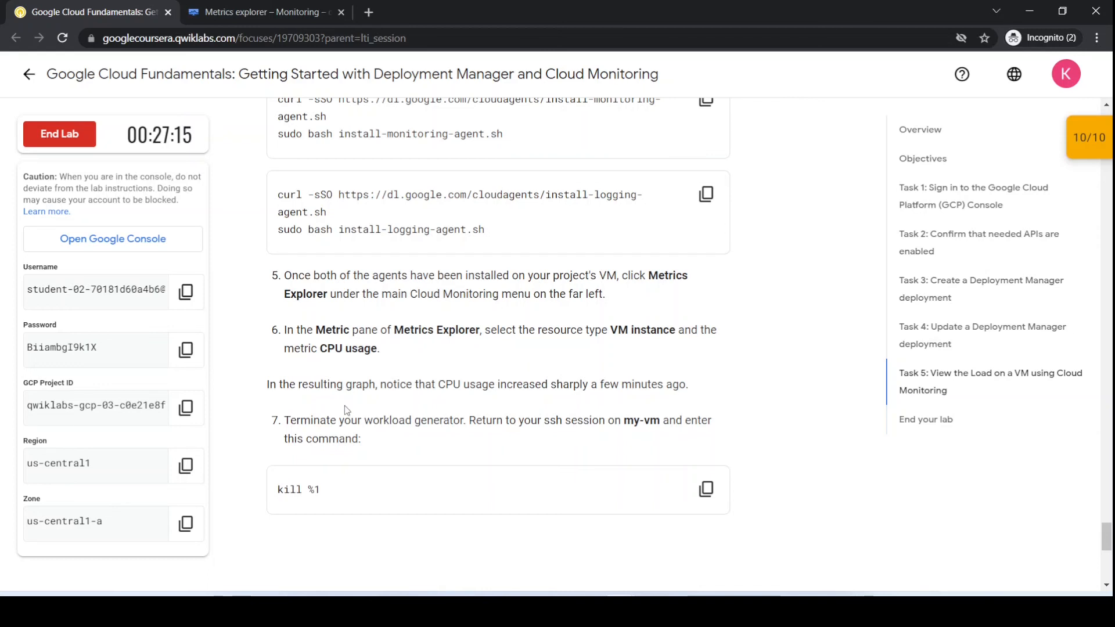
{"action": "scroll", "coordinate": [346, 410], "scroll_direction": "down", "scroll_amount": 1}
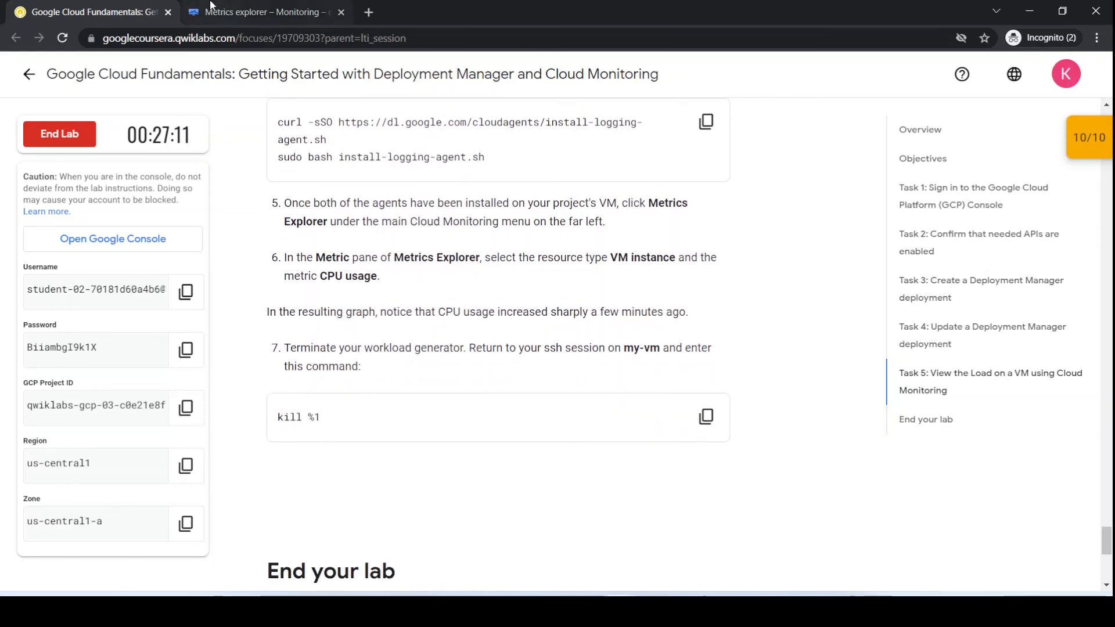
{"action": "left_click", "coordinate": [256, 12]}
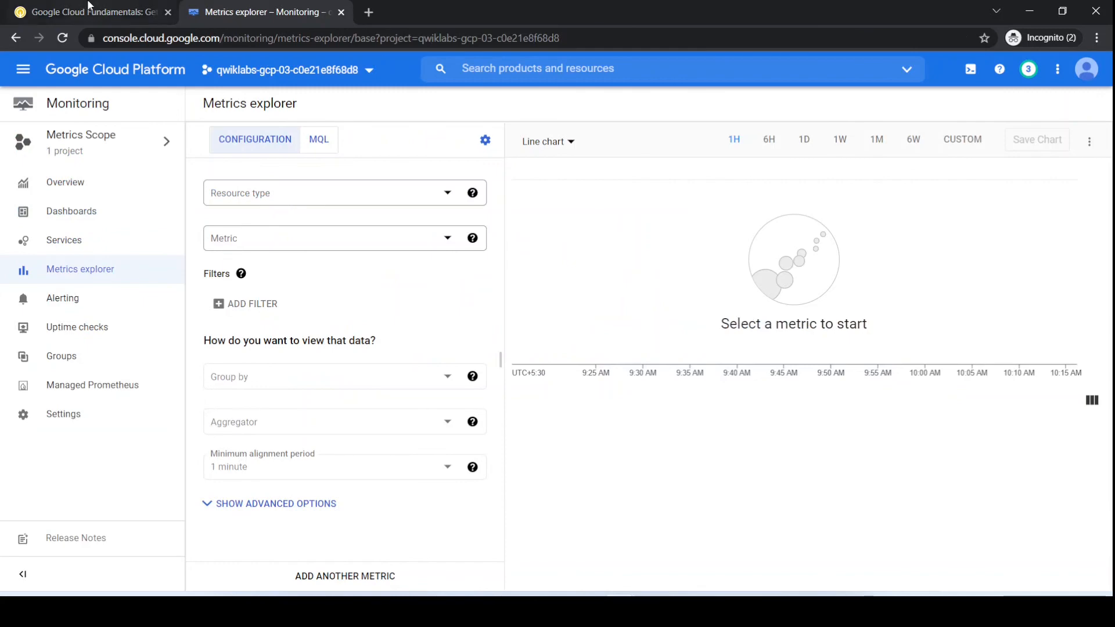
{"action": "left_click", "coordinate": [56, 6]}
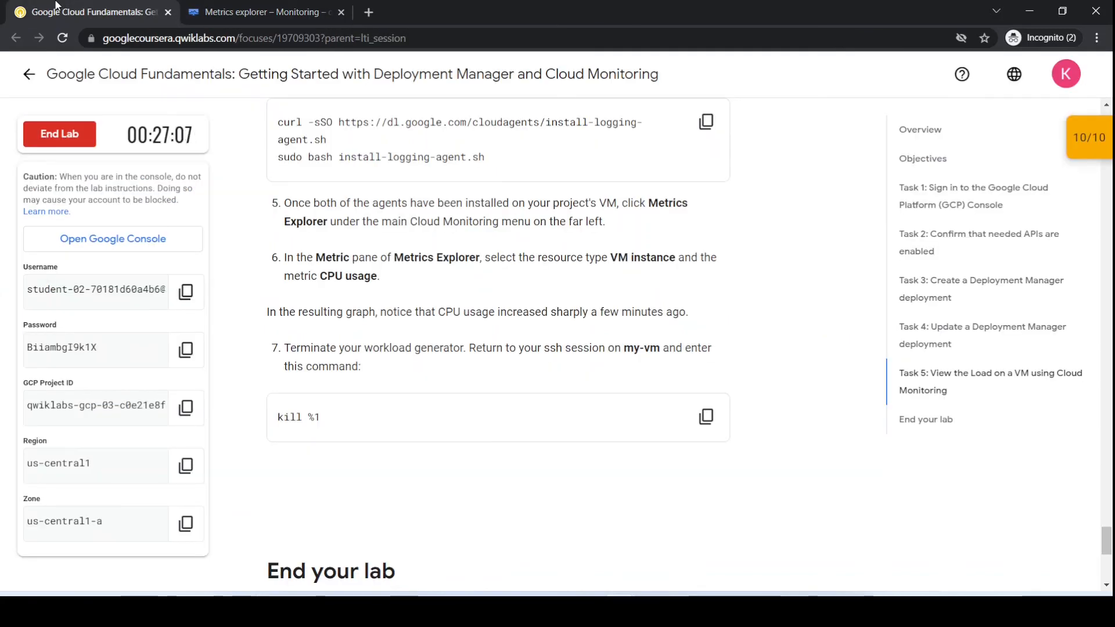
{"action": "left_click", "coordinate": [256, 11]}
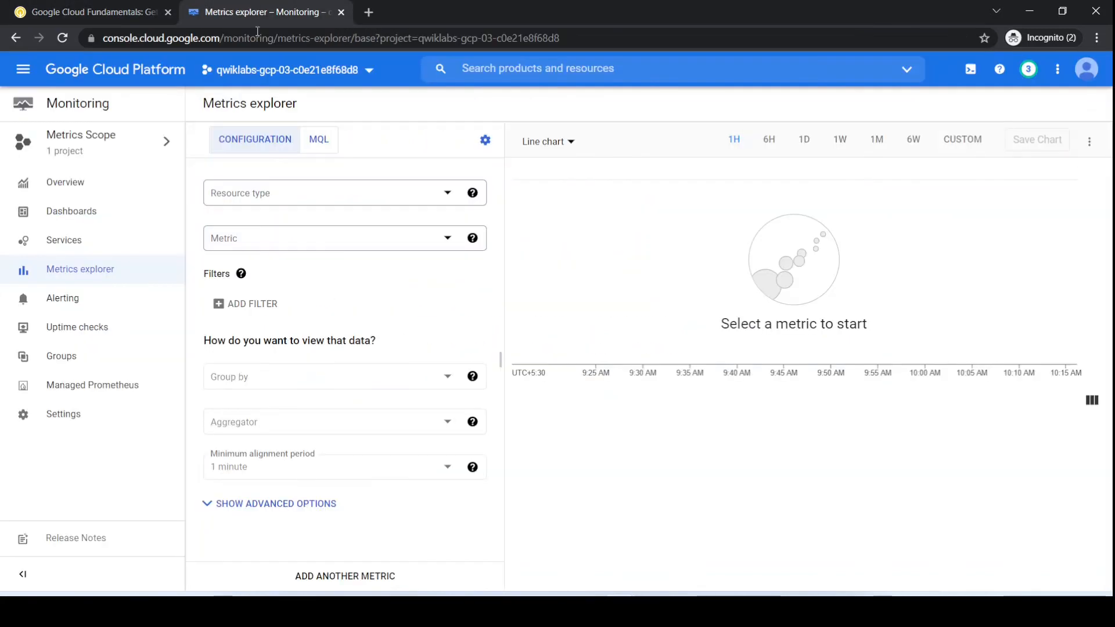
{"action": "left_click", "coordinate": [276, 202]}
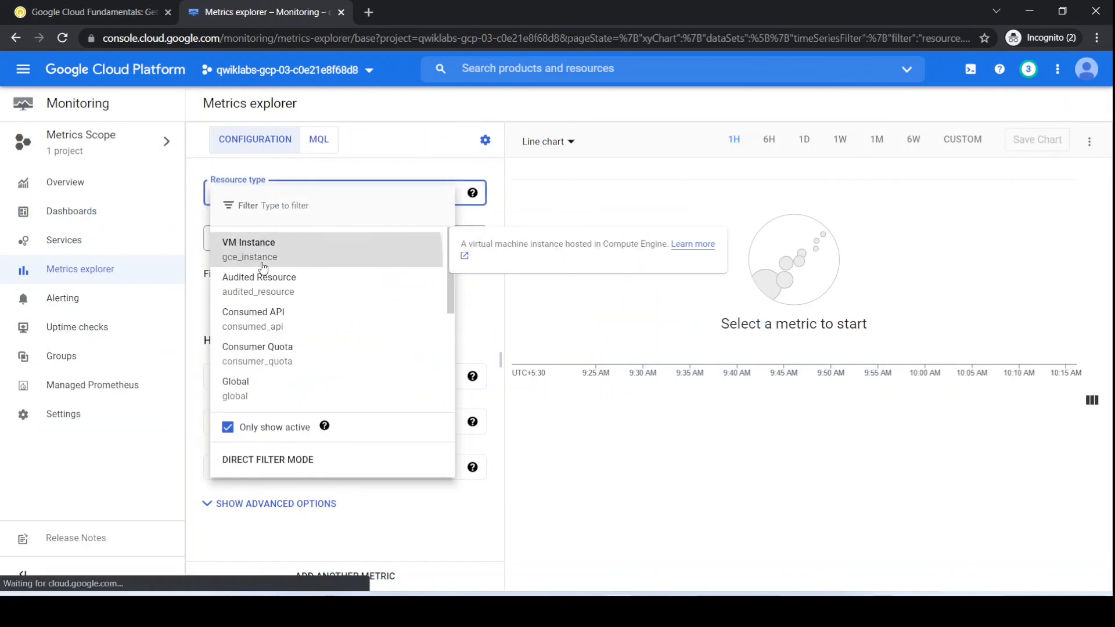
{"action": "left_click", "coordinate": [256, 246]}
Set the metric to CPU usage and compare the resulting chart with the lab's description
{"action": "left_click", "coordinate": [69, 5]}
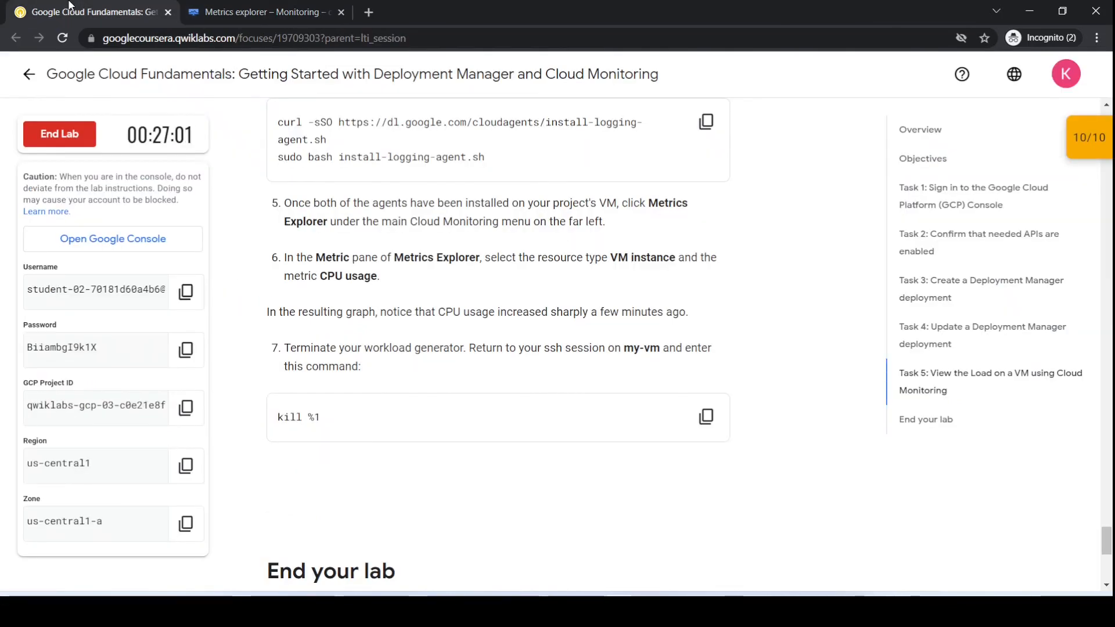
{"action": "left_click", "coordinate": [225, 6]}
{"action": "left_click", "coordinate": [236, 231]}
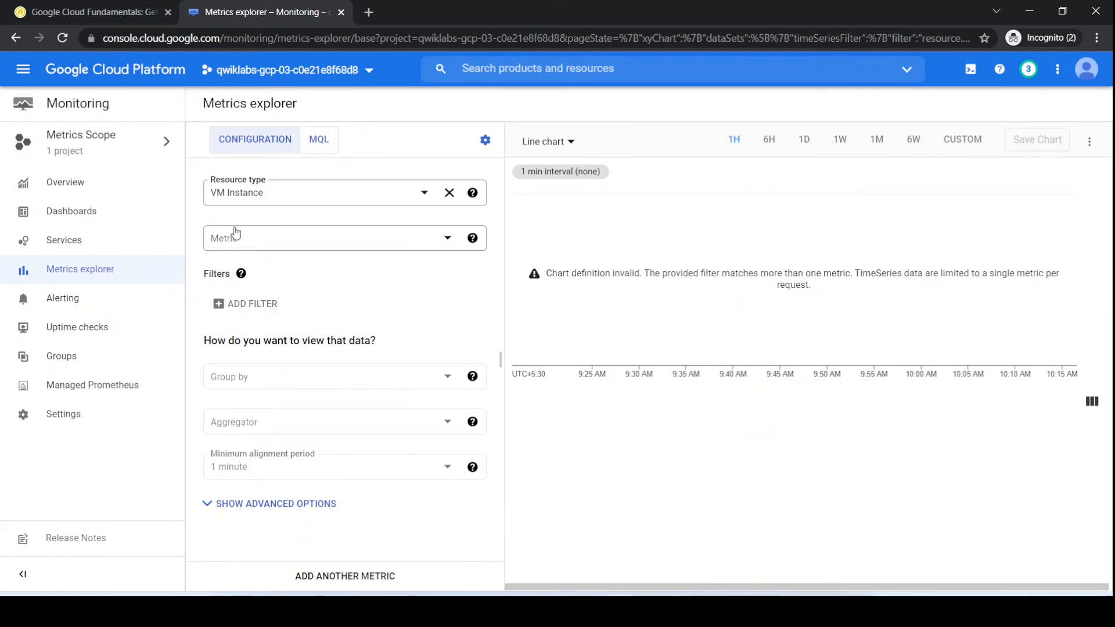
{"action": "left_click", "coordinate": [247, 294]}
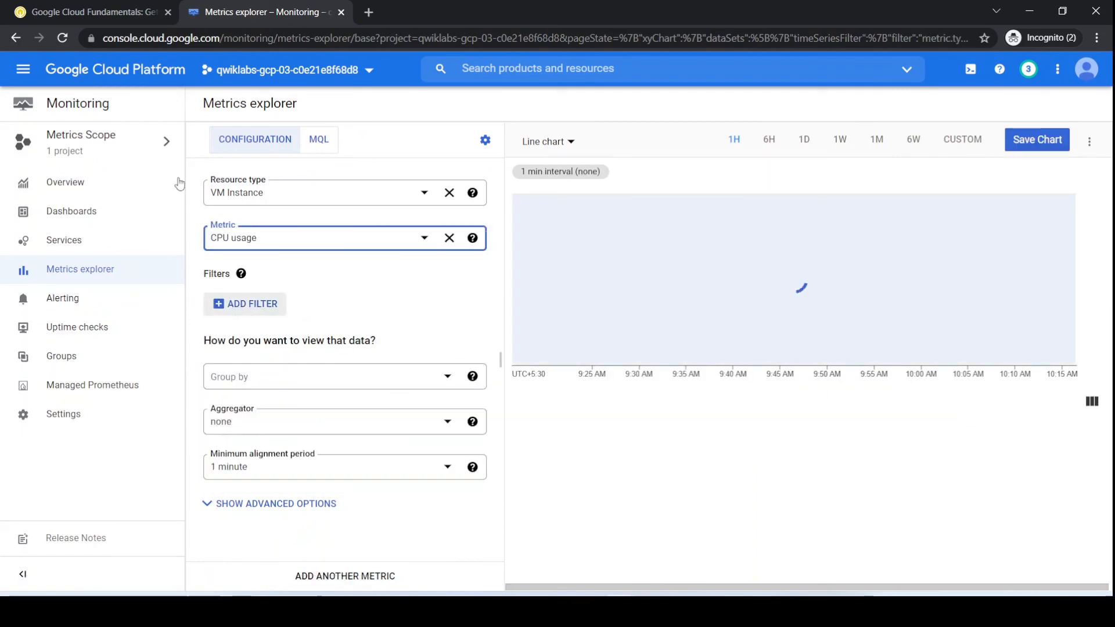
{"action": "left_click", "coordinate": [57, 7]}
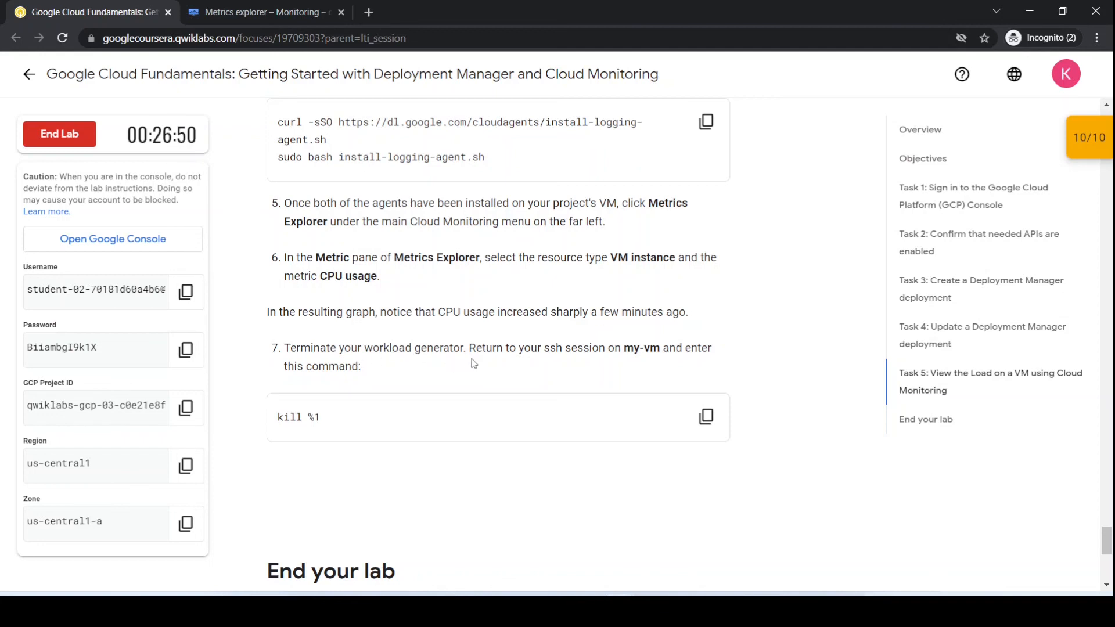
{"action": "left_click", "coordinate": [255, 12]}
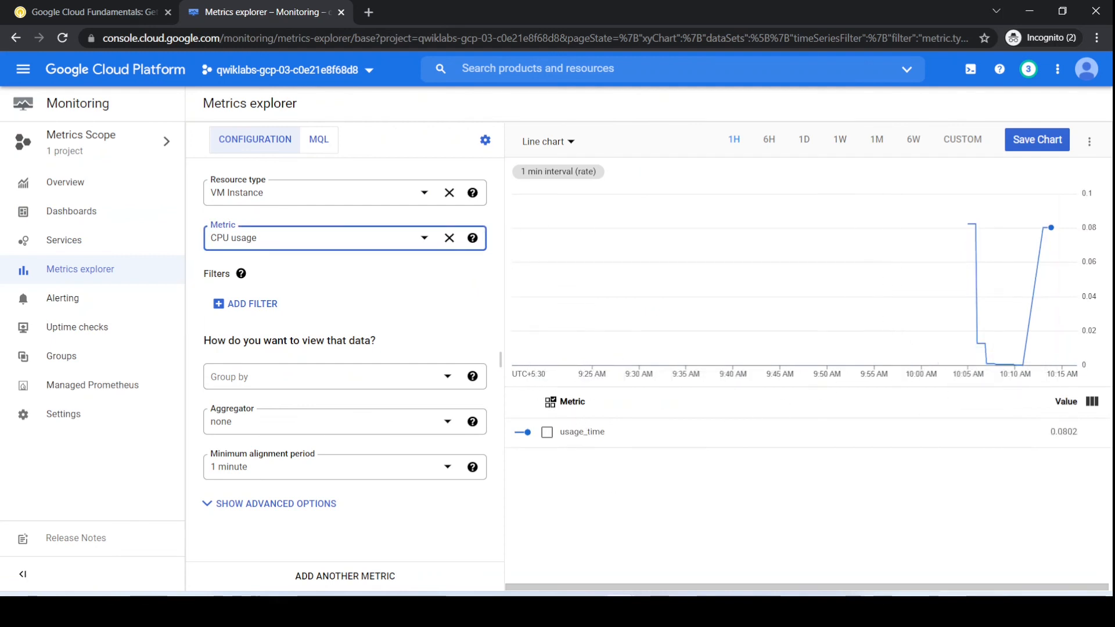
Terminate the workload generator by running the lab's kill %1 command in my-vm's SSH session
{"action": "left_click", "coordinate": [45, 6]}
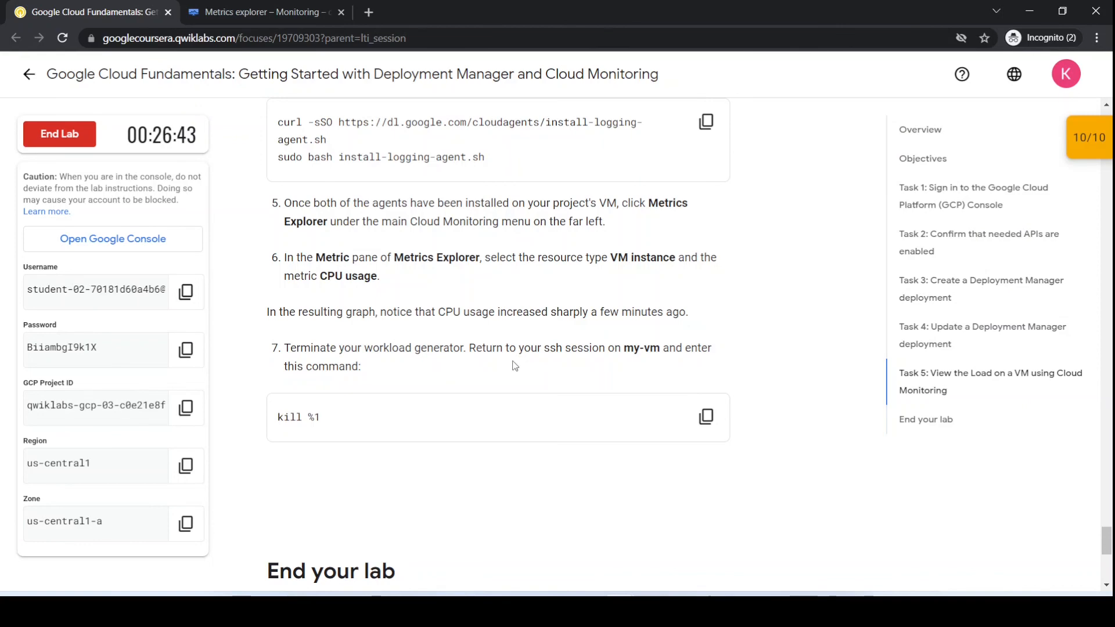
{"action": "left_click", "coordinate": [704, 418]}
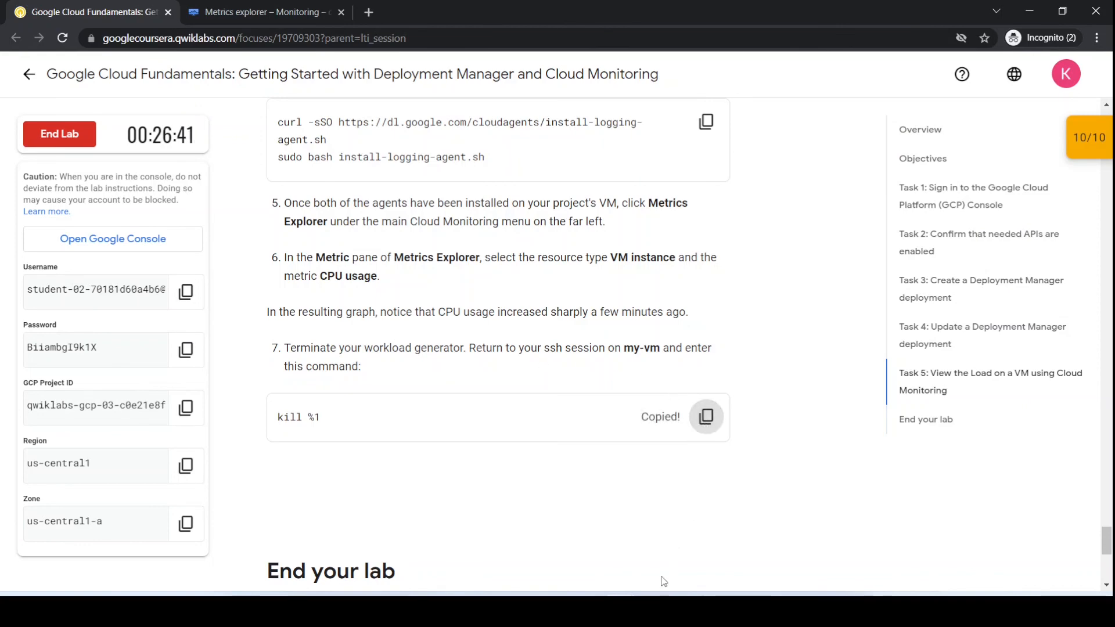
{"action": "mouse_move", "coordinate": [620, 609]}
{"action": "left_click", "coordinate": [653, 548]}
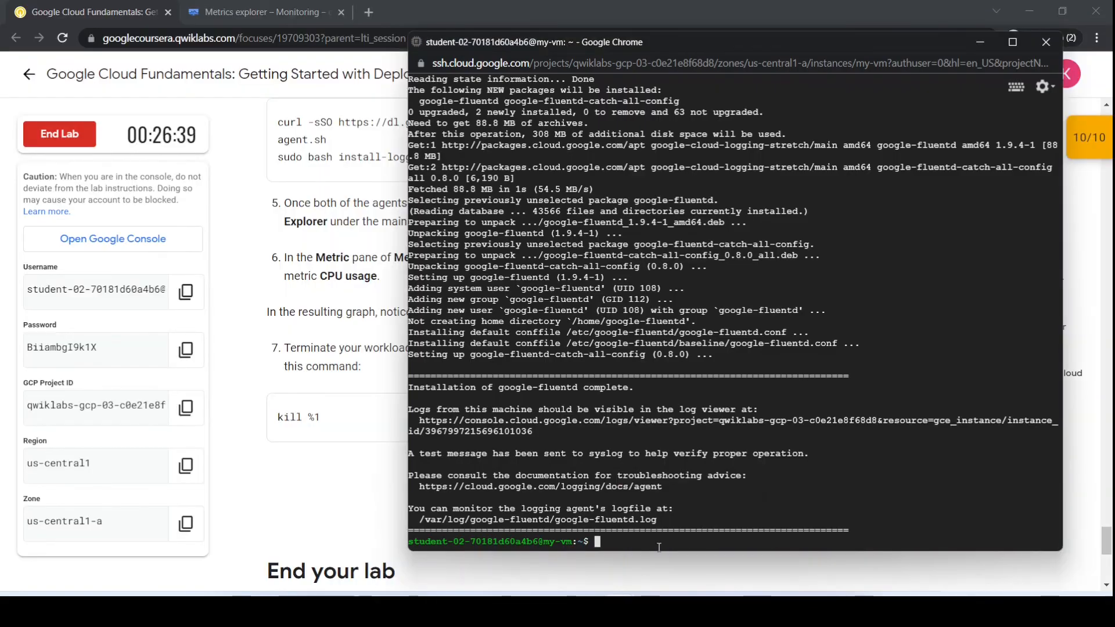
{"action": "key", "text": "ctrl+v"}
{"action": "key", "text": "Return"}
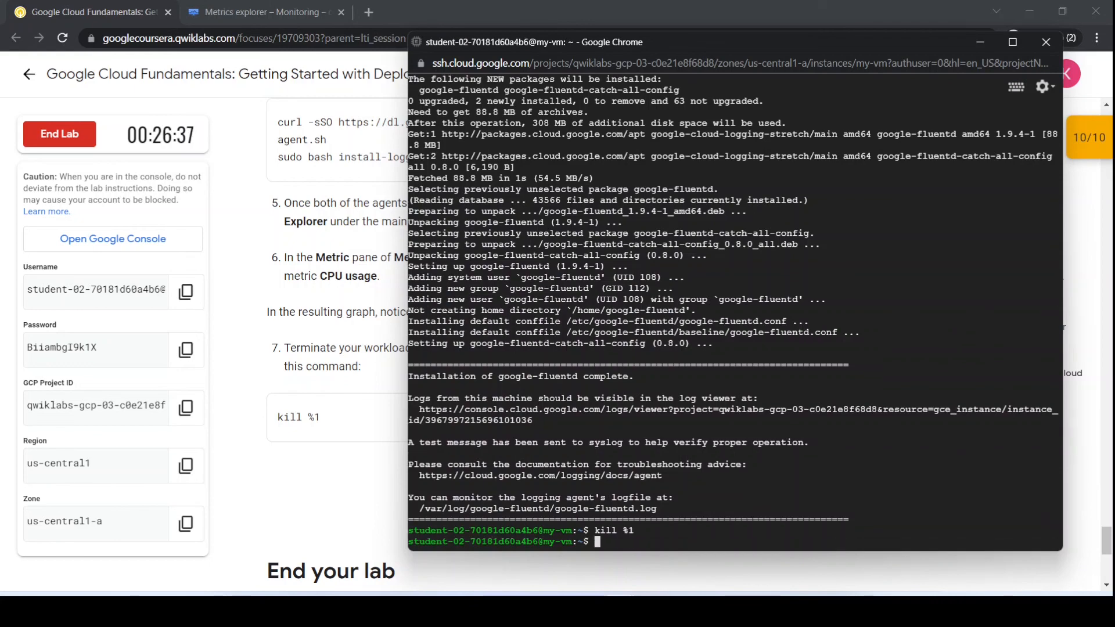
Check the CPU usage chart again and read the lab's End your lab instructions
{"action": "left_click", "coordinate": [200, 27]}
{"action": "left_click", "coordinate": [261, 12]}
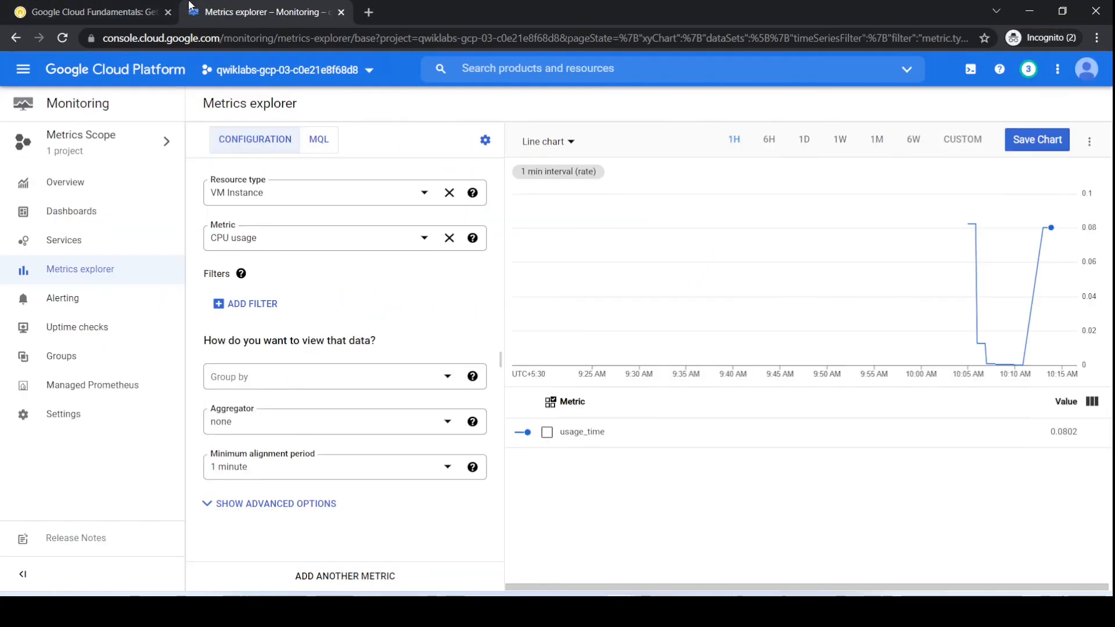
{"action": "left_click", "coordinate": [109, 13]}
{"action": "scroll", "coordinate": [424, 383], "scroll_direction": "down", "scroll_amount": 2}
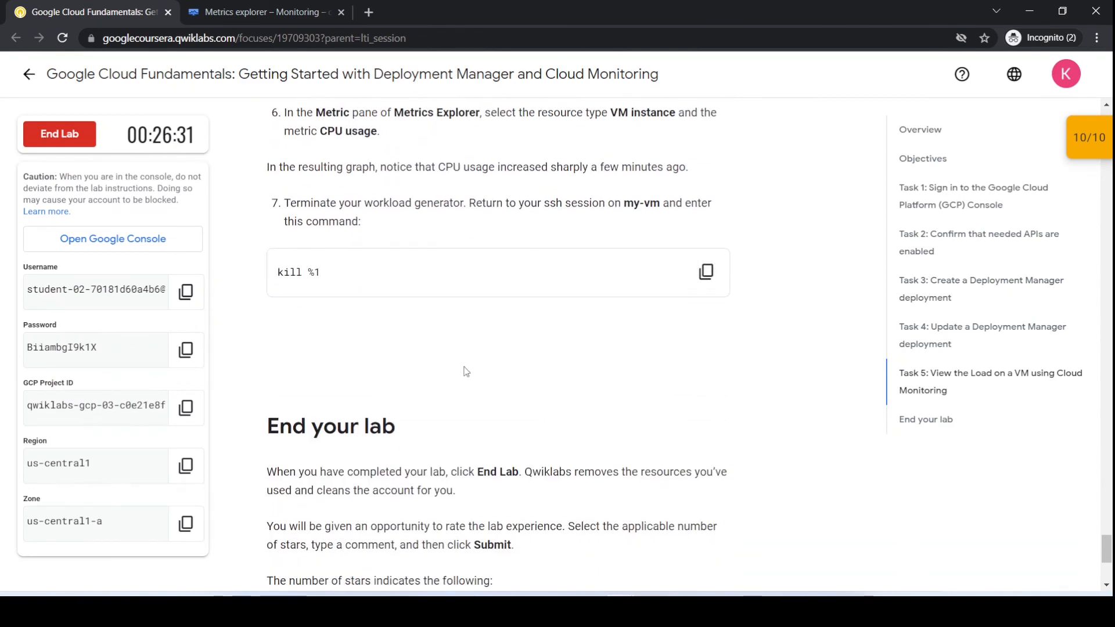
{"action": "scroll", "coordinate": [369, 320], "scroll_direction": "down", "scroll_amount": 3}
{"action": "scroll", "coordinate": [562, 397], "scroll_direction": "down", "scroll_amount": 1}
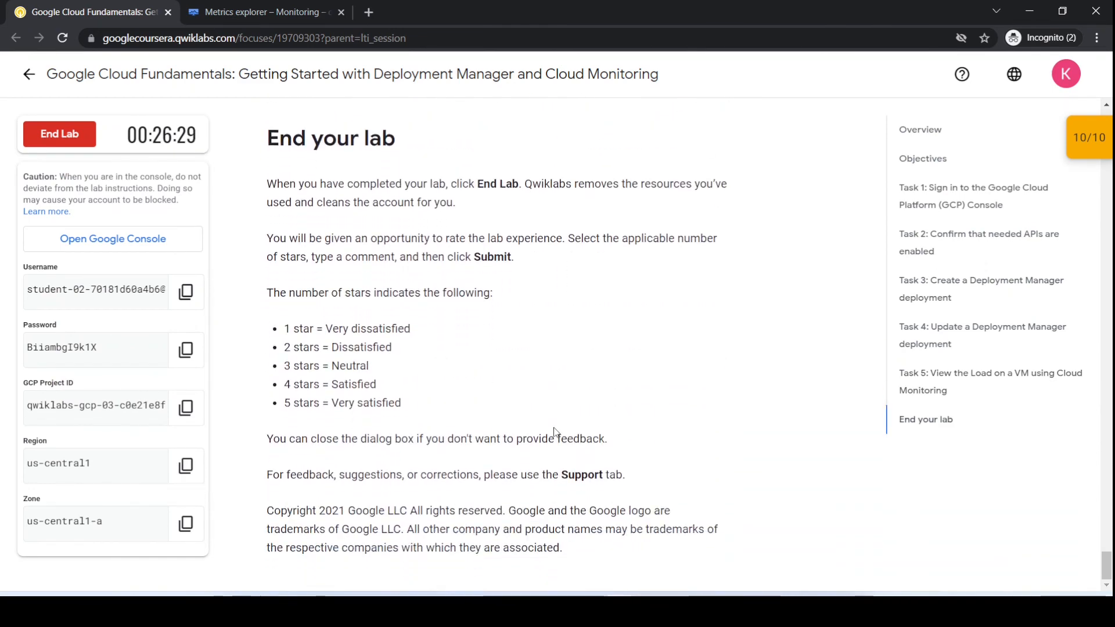
{"action": "mouse_move", "coordinate": [622, 596]}
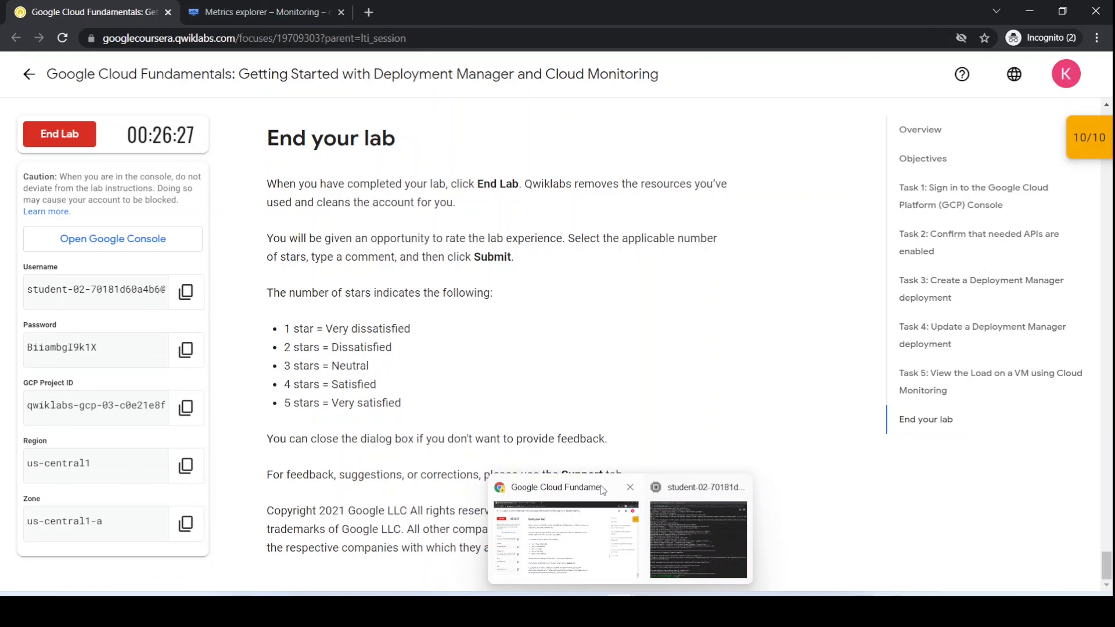
Return to the Google Cloud console and sign out of the student account
{"action": "left_click", "coordinate": [273, 13]}
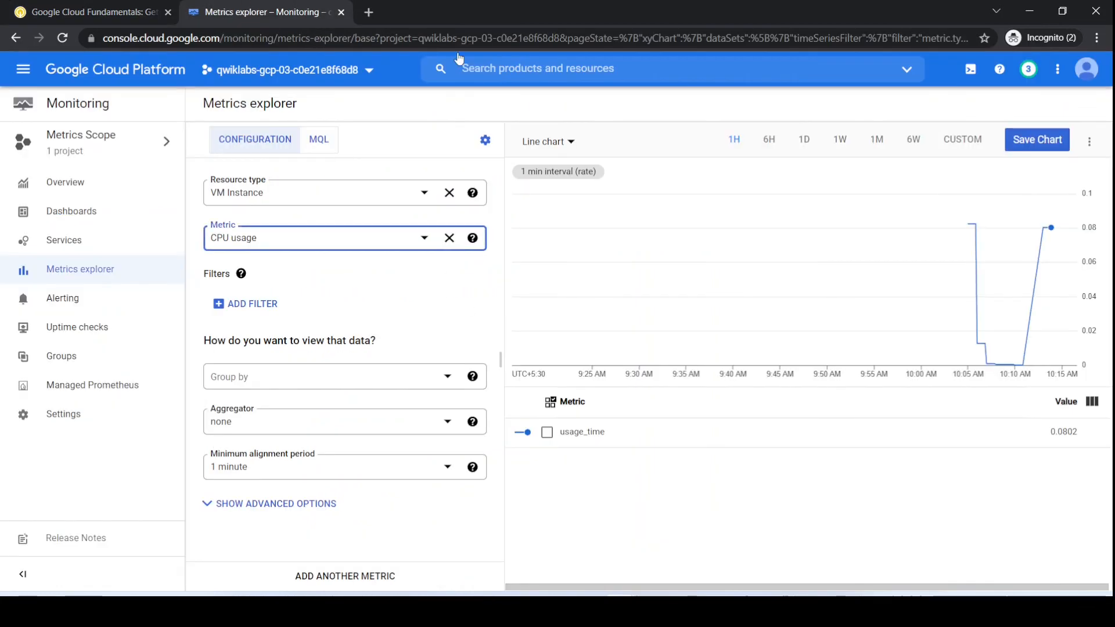
{"action": "left_click", "coordinate": [1094, 76]}
{"action": "left_click", "coordinate": [1062, 231]}
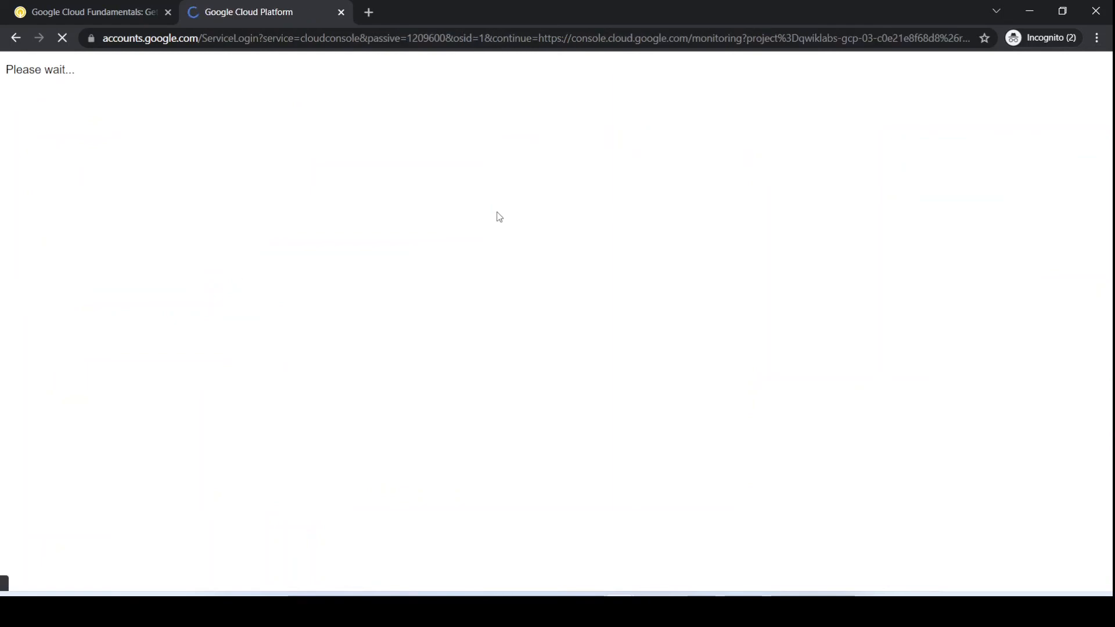
End the lab, confirm the ending, and submit a four-star satisfaction rating without comments
{"action": "left_click", "coordinate": [119, 17]}
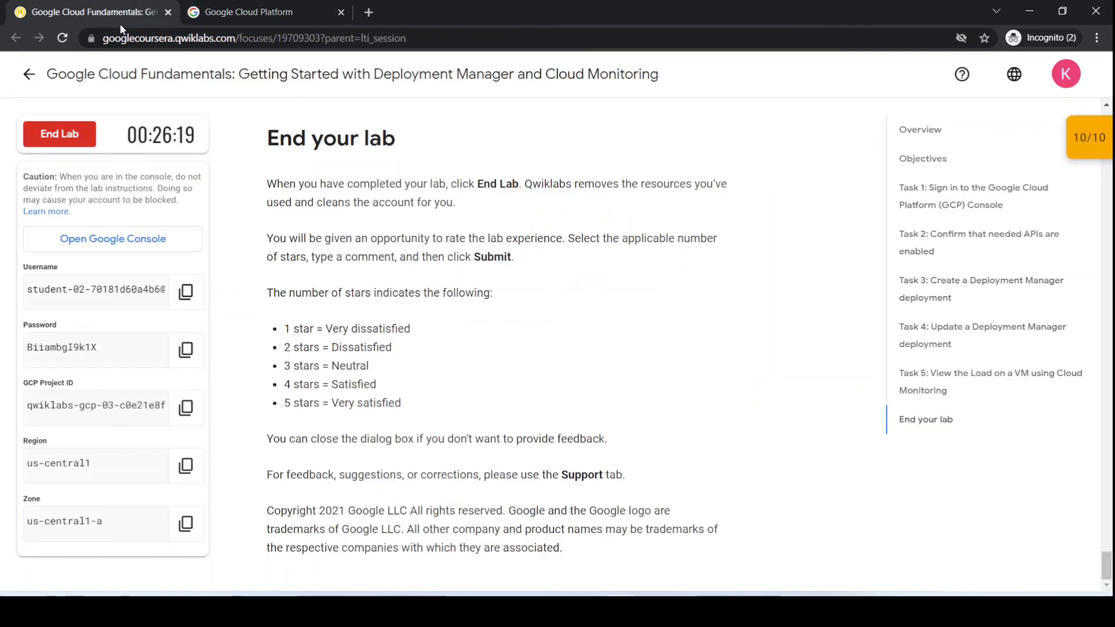
{"action": "left_click", "coordinate": [72, 141]}
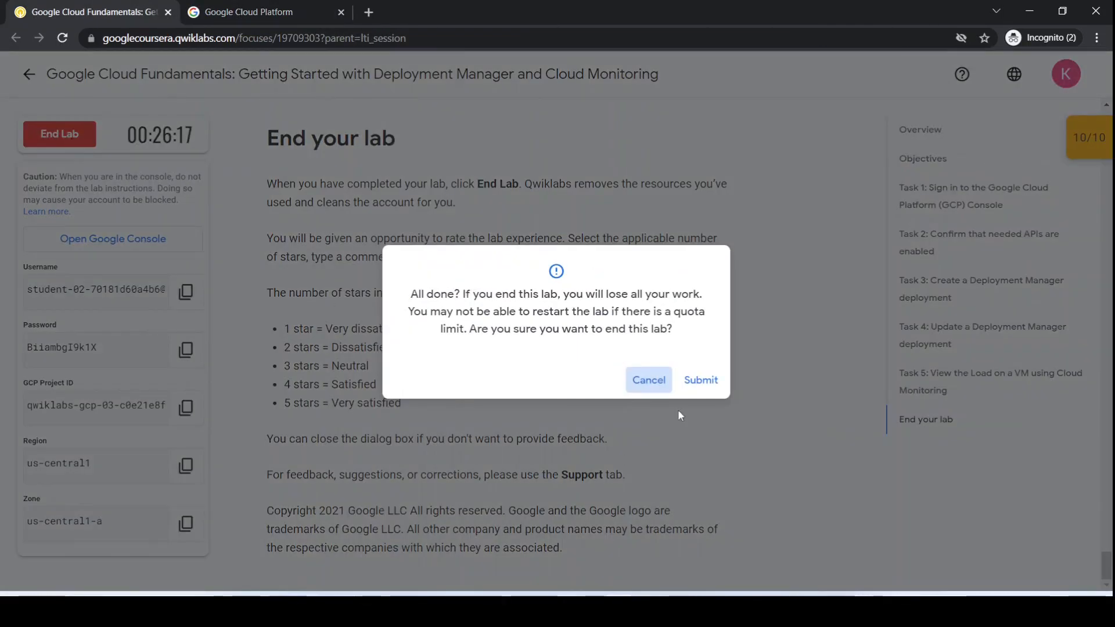
{"action": "left_click", "coordinate": [702, 380]}
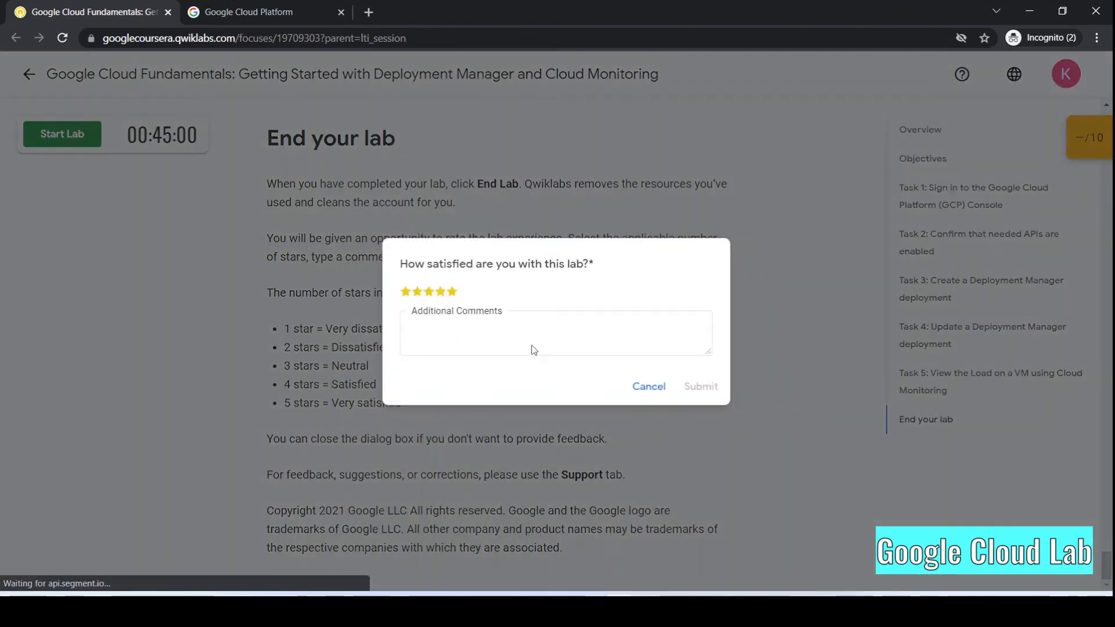
{"action": "left_click", "coordinate": [451, 291]}
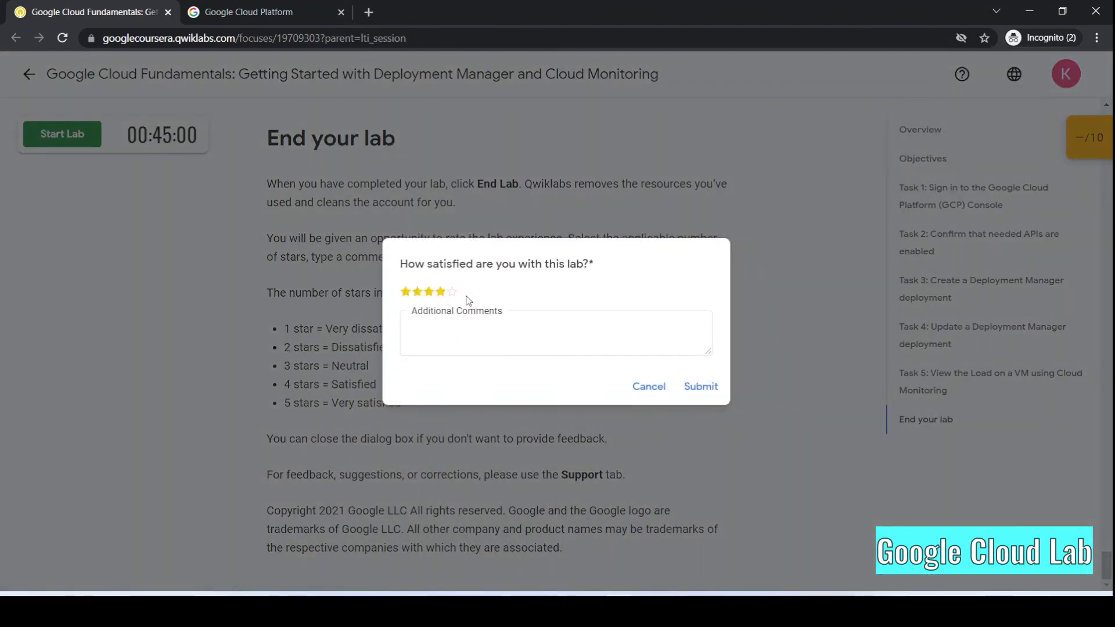
{"action": "left_click", "coordinate": [708, 399]}
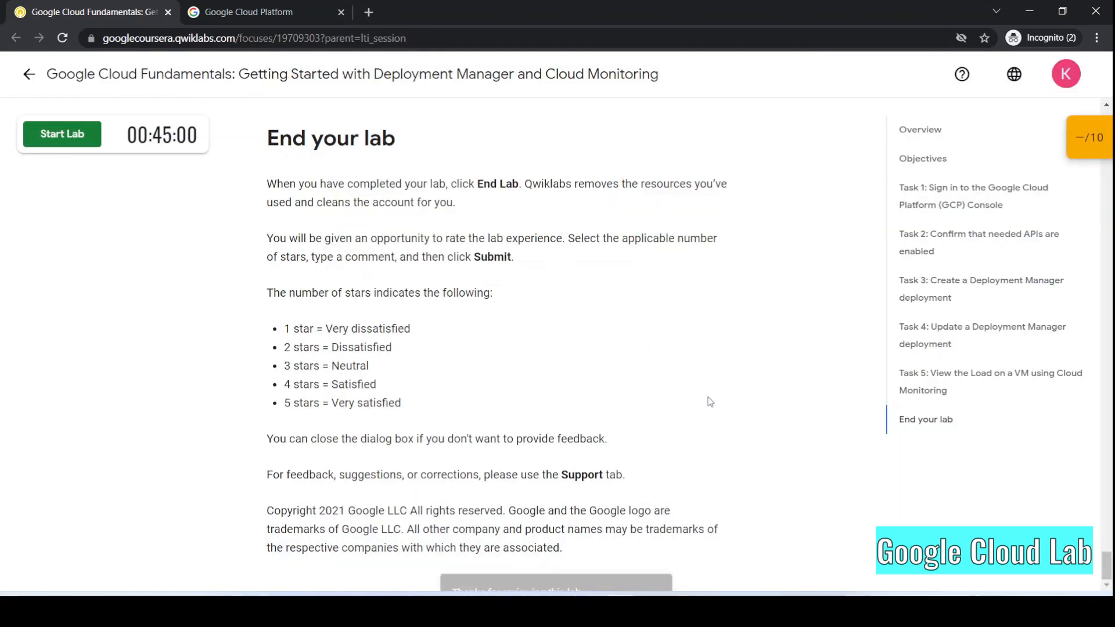